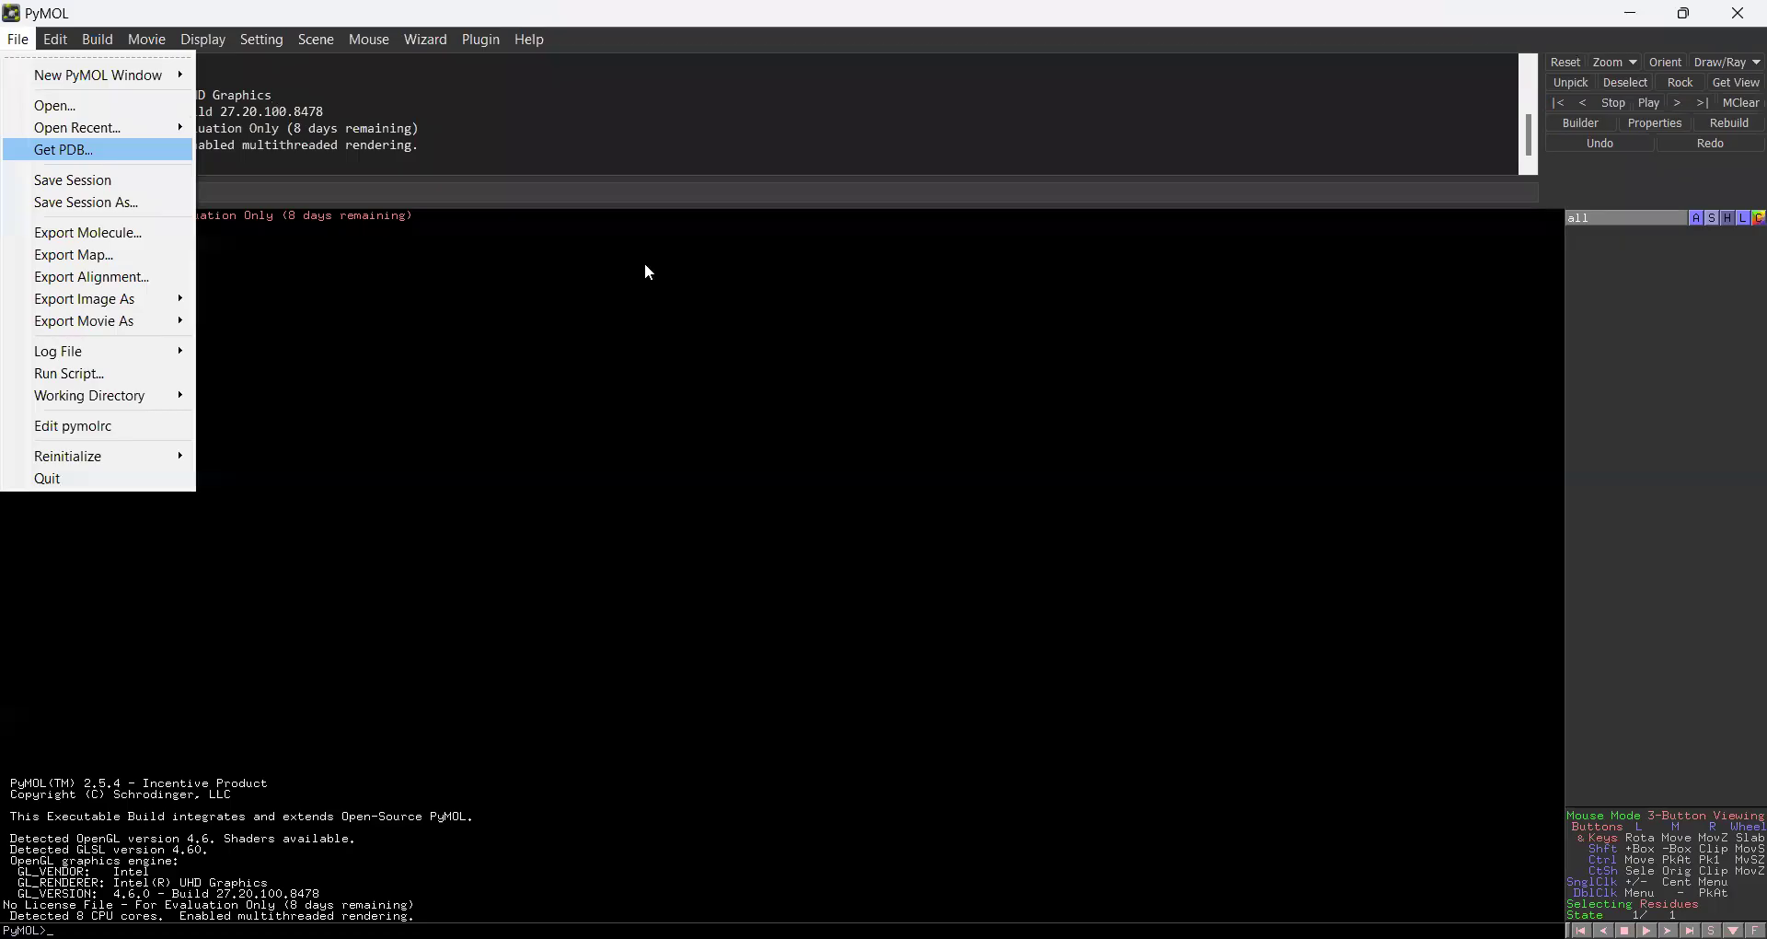
Step: Fetch the PDB structure 1MQ4 from the Protein Data Bank
{"action": "left_click", "coordinate": [648, 271]}
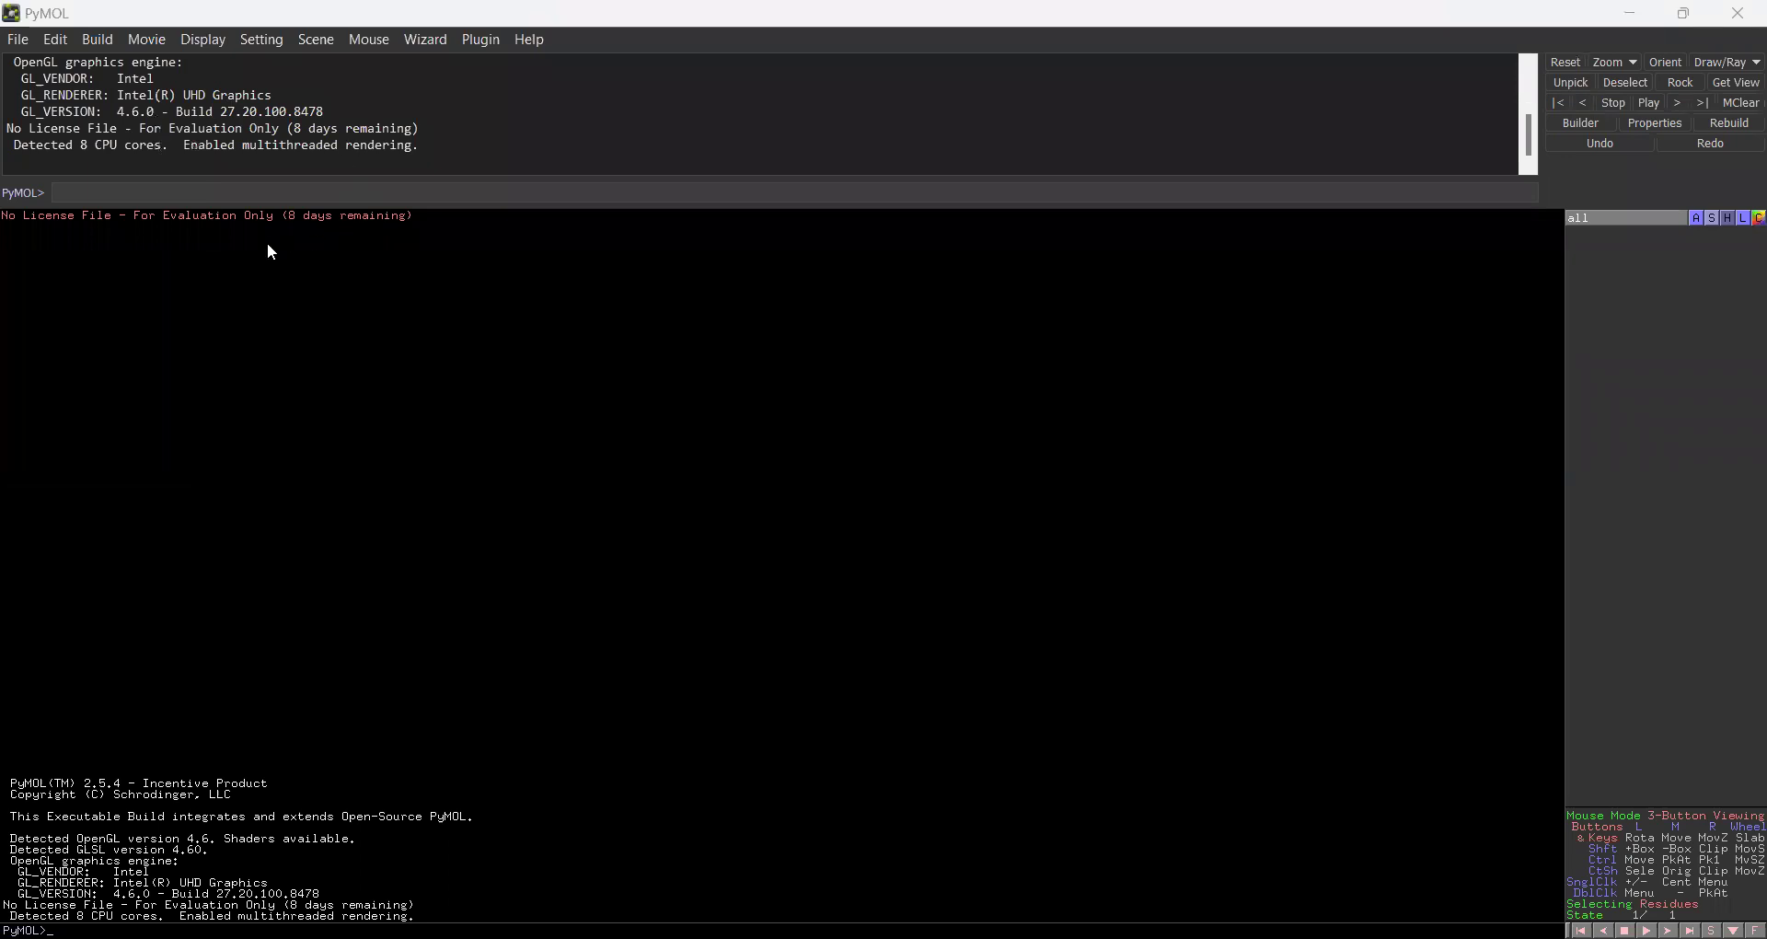
{"action": "left_click", "coordinate": [27, 43]}
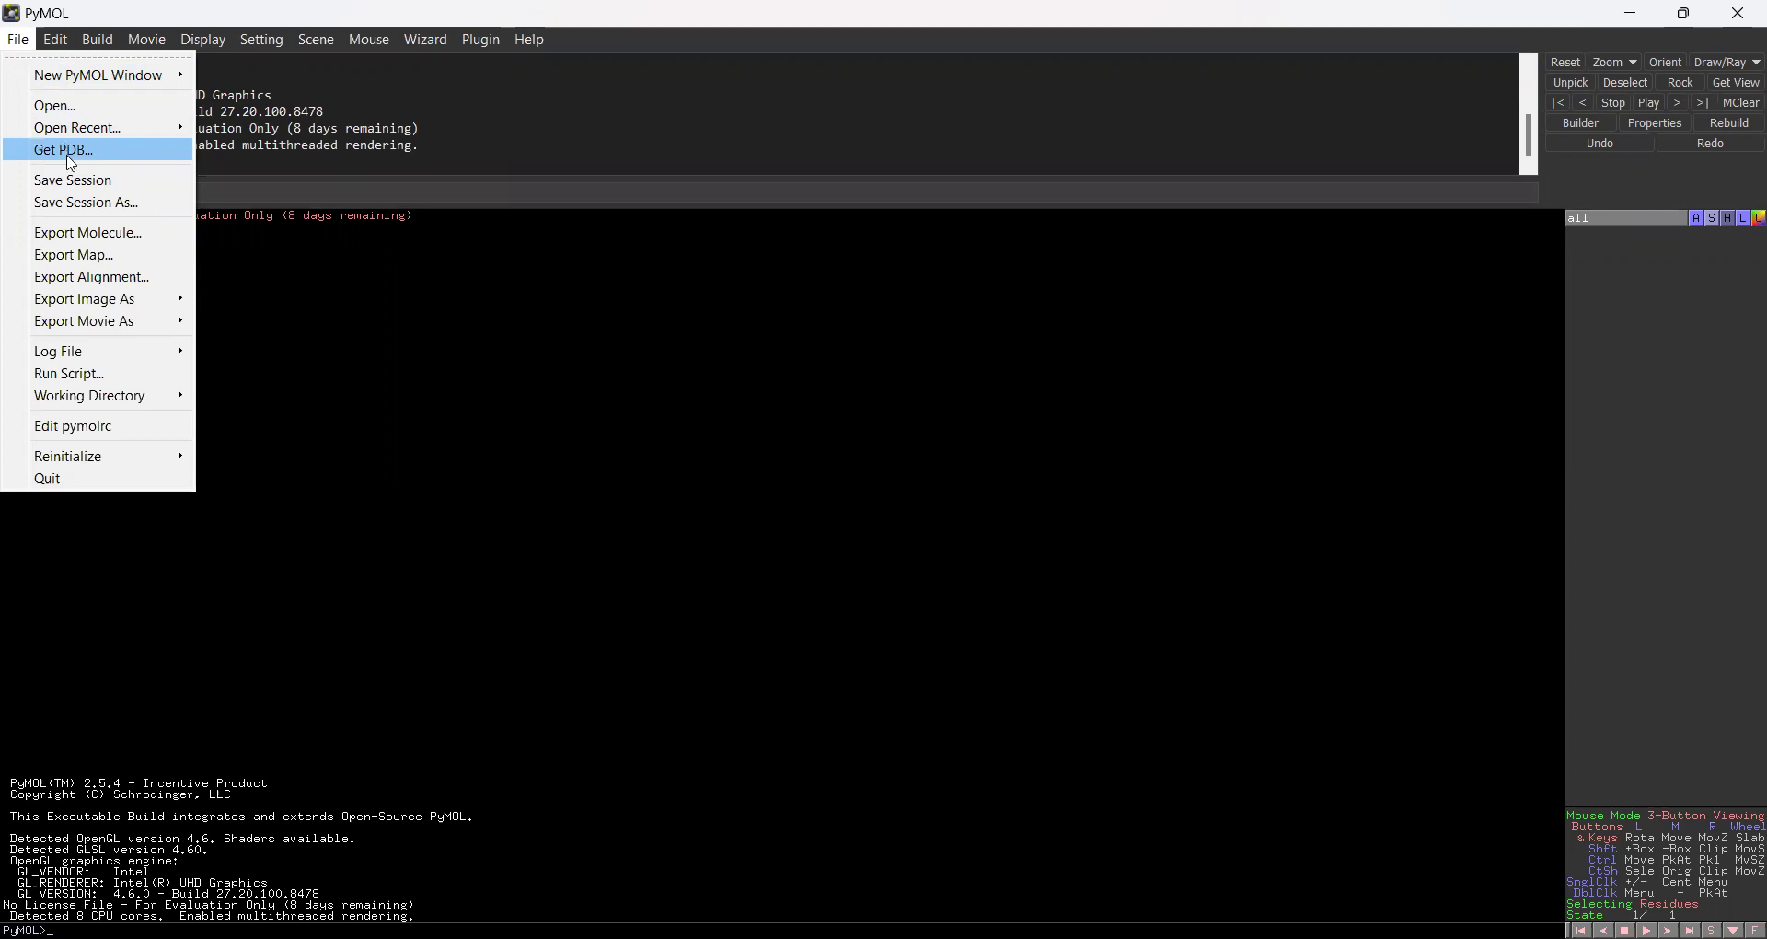
{"action": "left_click", "coordinate": [71, 156]}
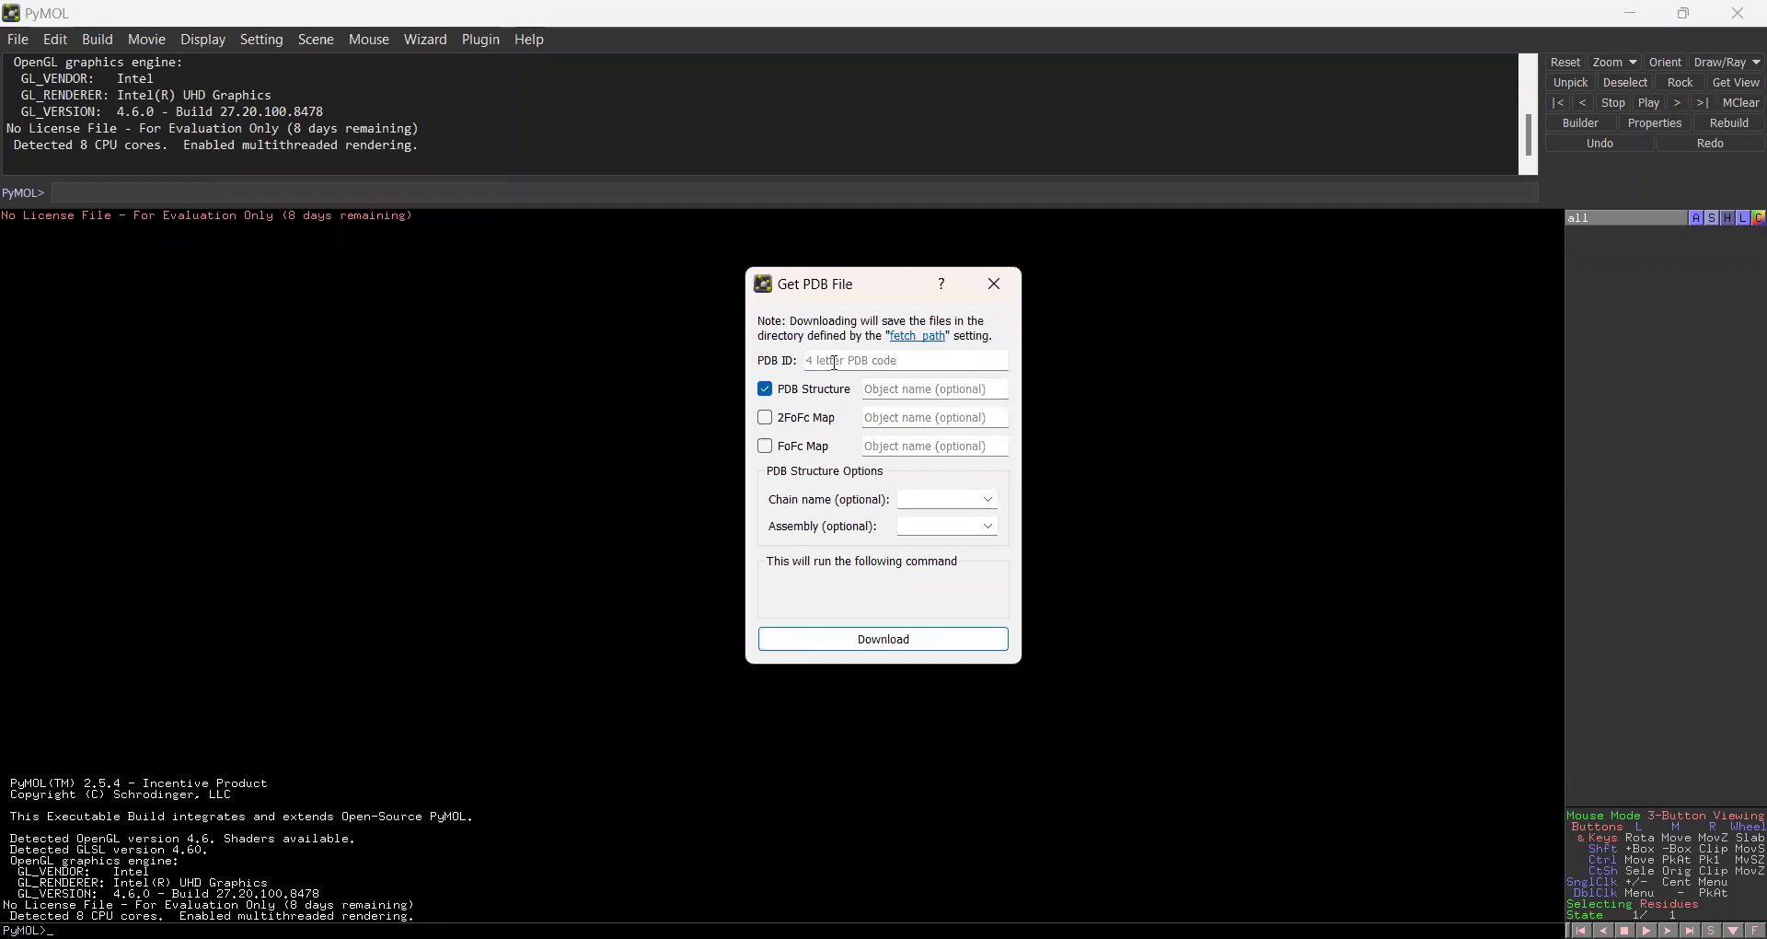
{"action": "type", "text": "1M"}
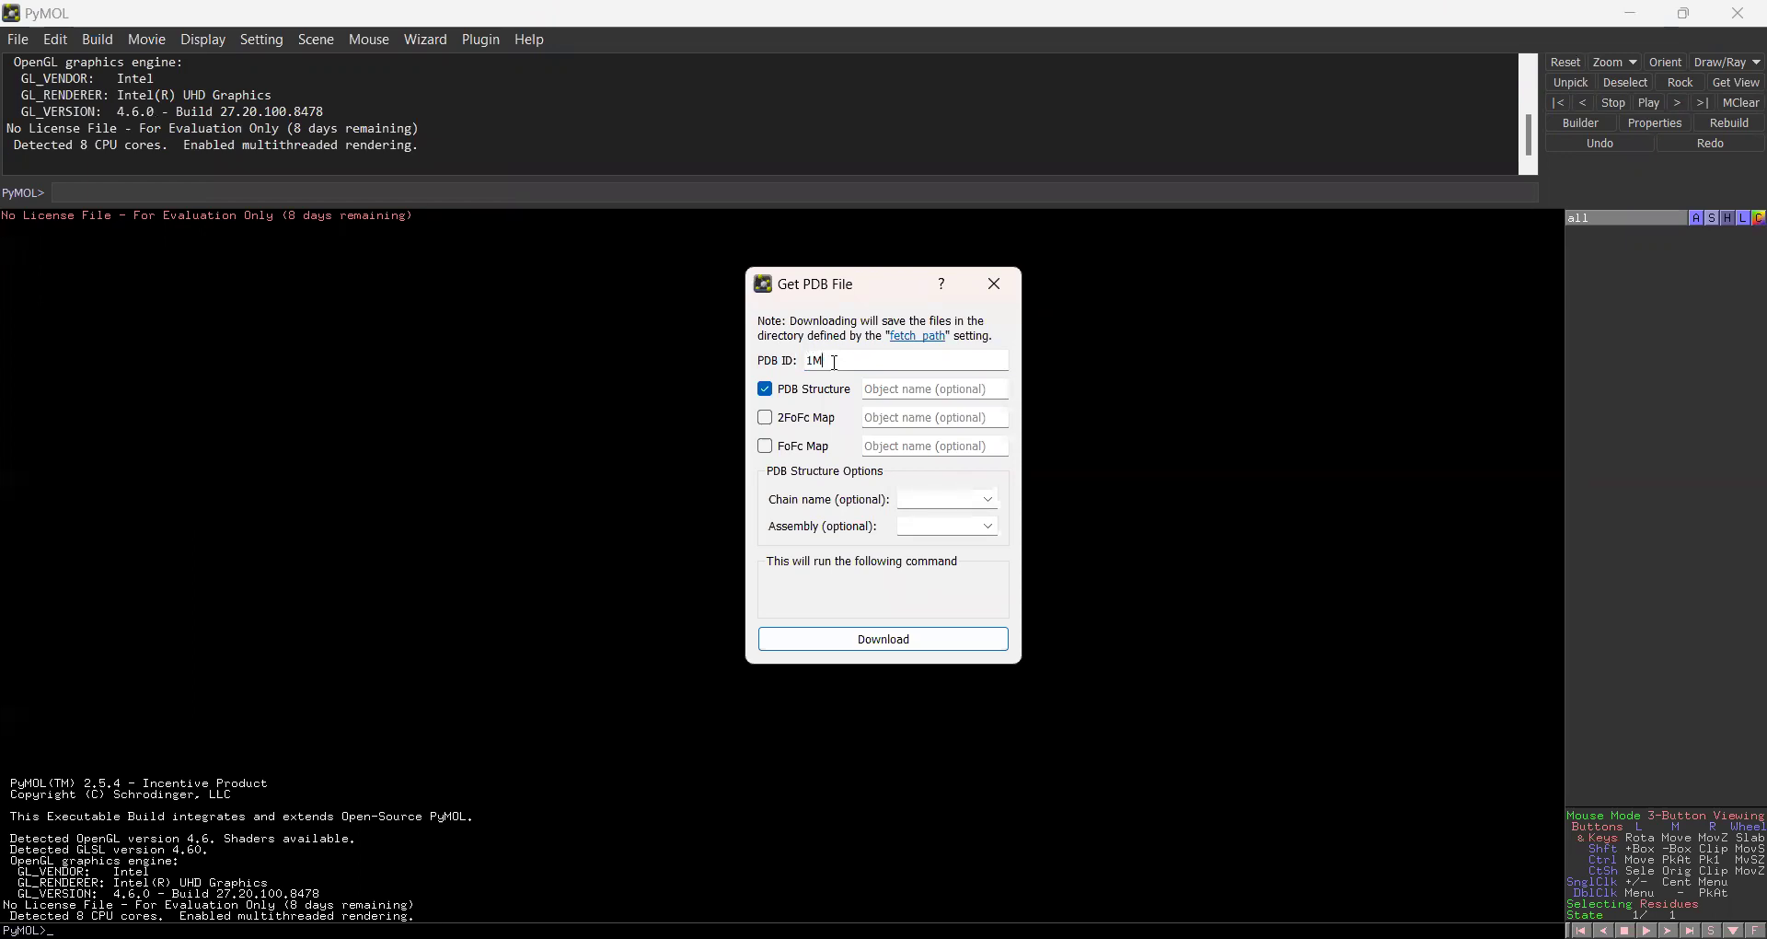
{"action": "type", "text": "Q4"}
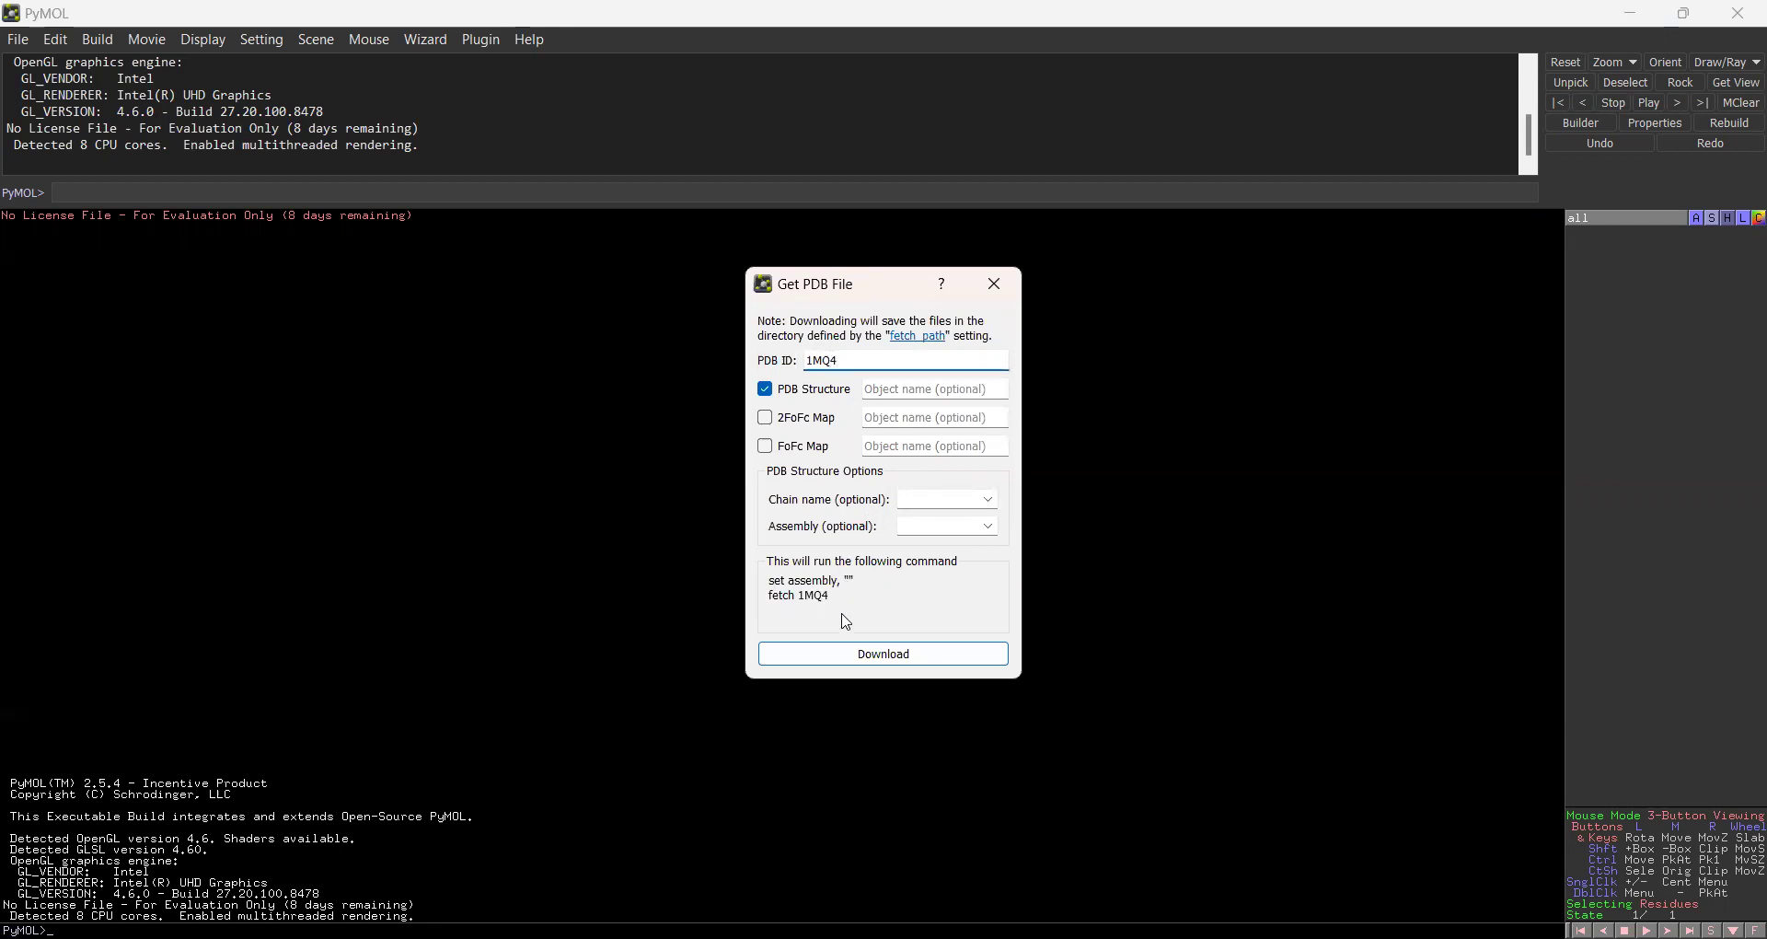
{"action": "left_click", "coordinate": [853, 656]}
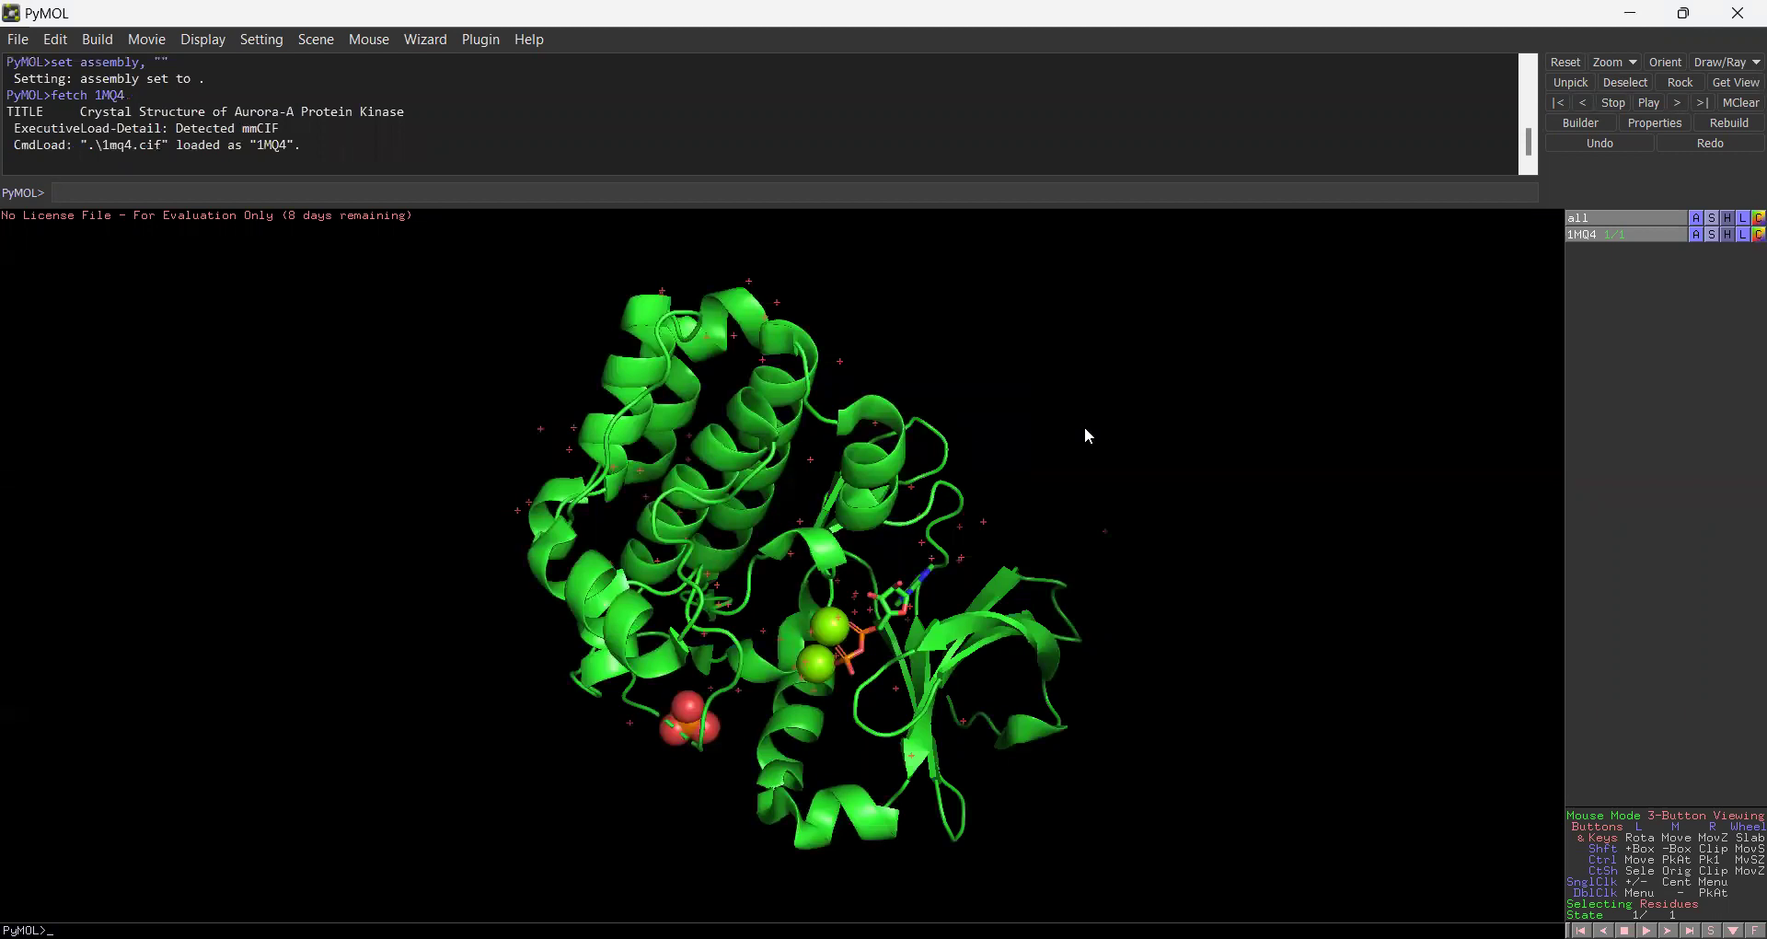
Step: Display the sequence of 1MQ4 and select the PO4 residue in it
{"action": "left_click_drag", "start_coordinate": [1084, 427], "coordinate": [1050, 367]}
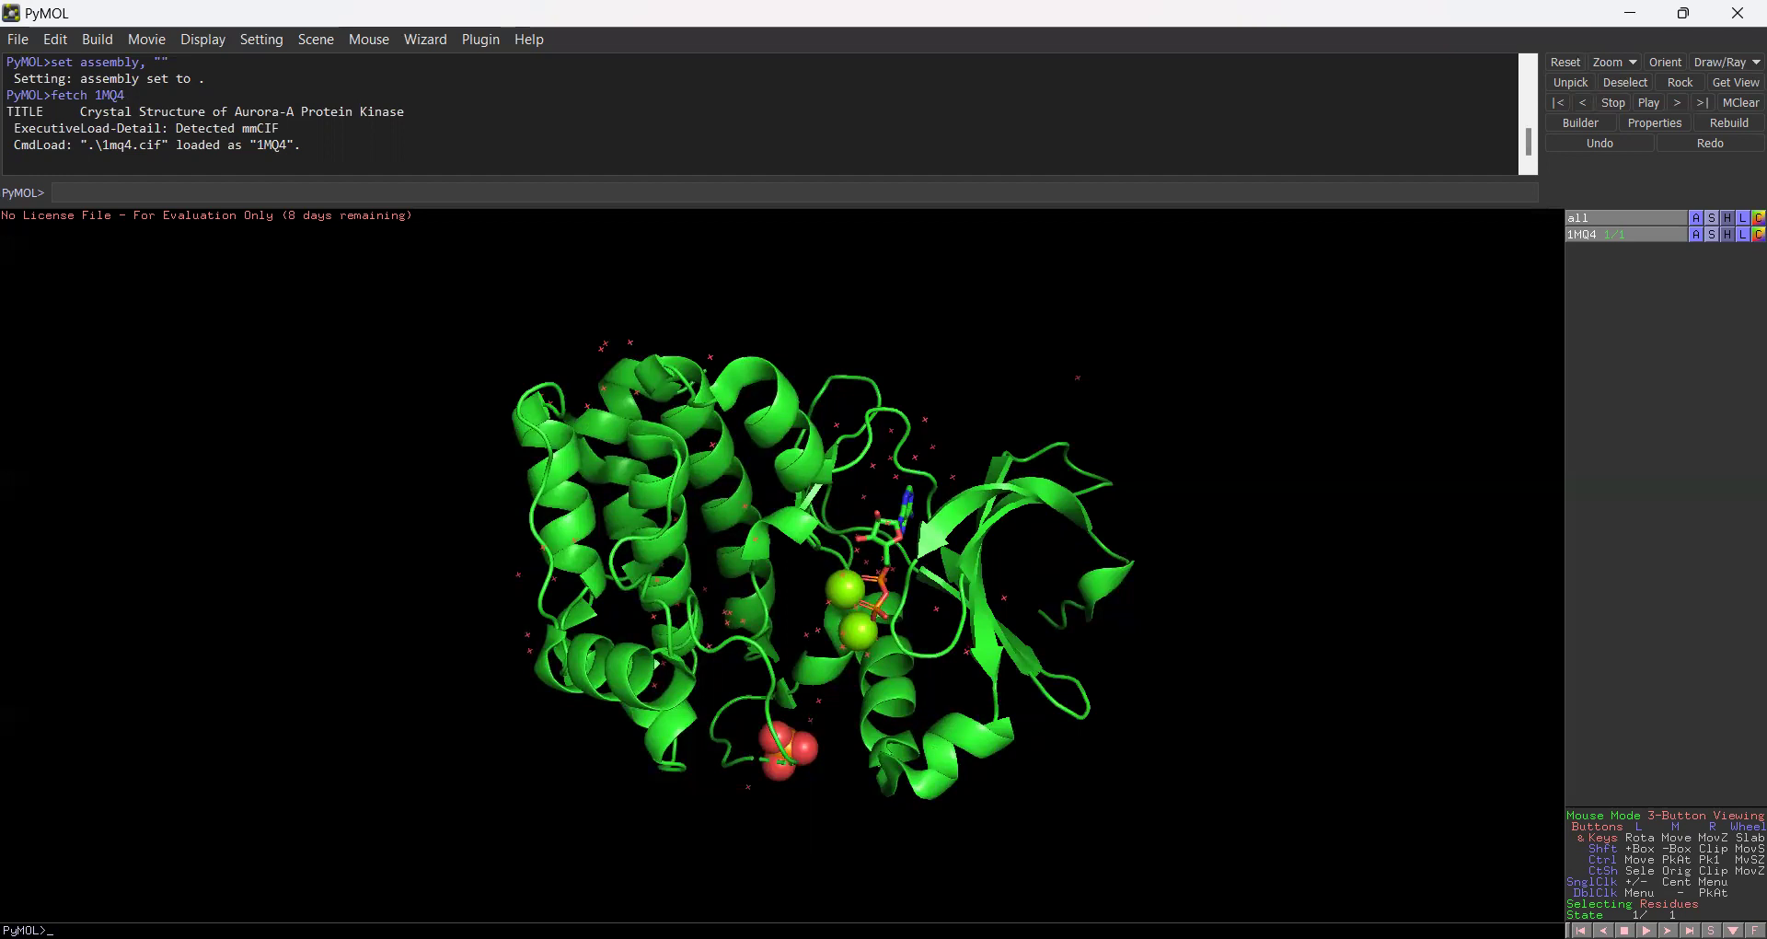
{"action": "left_click", "coordinate": [1711, 929]}
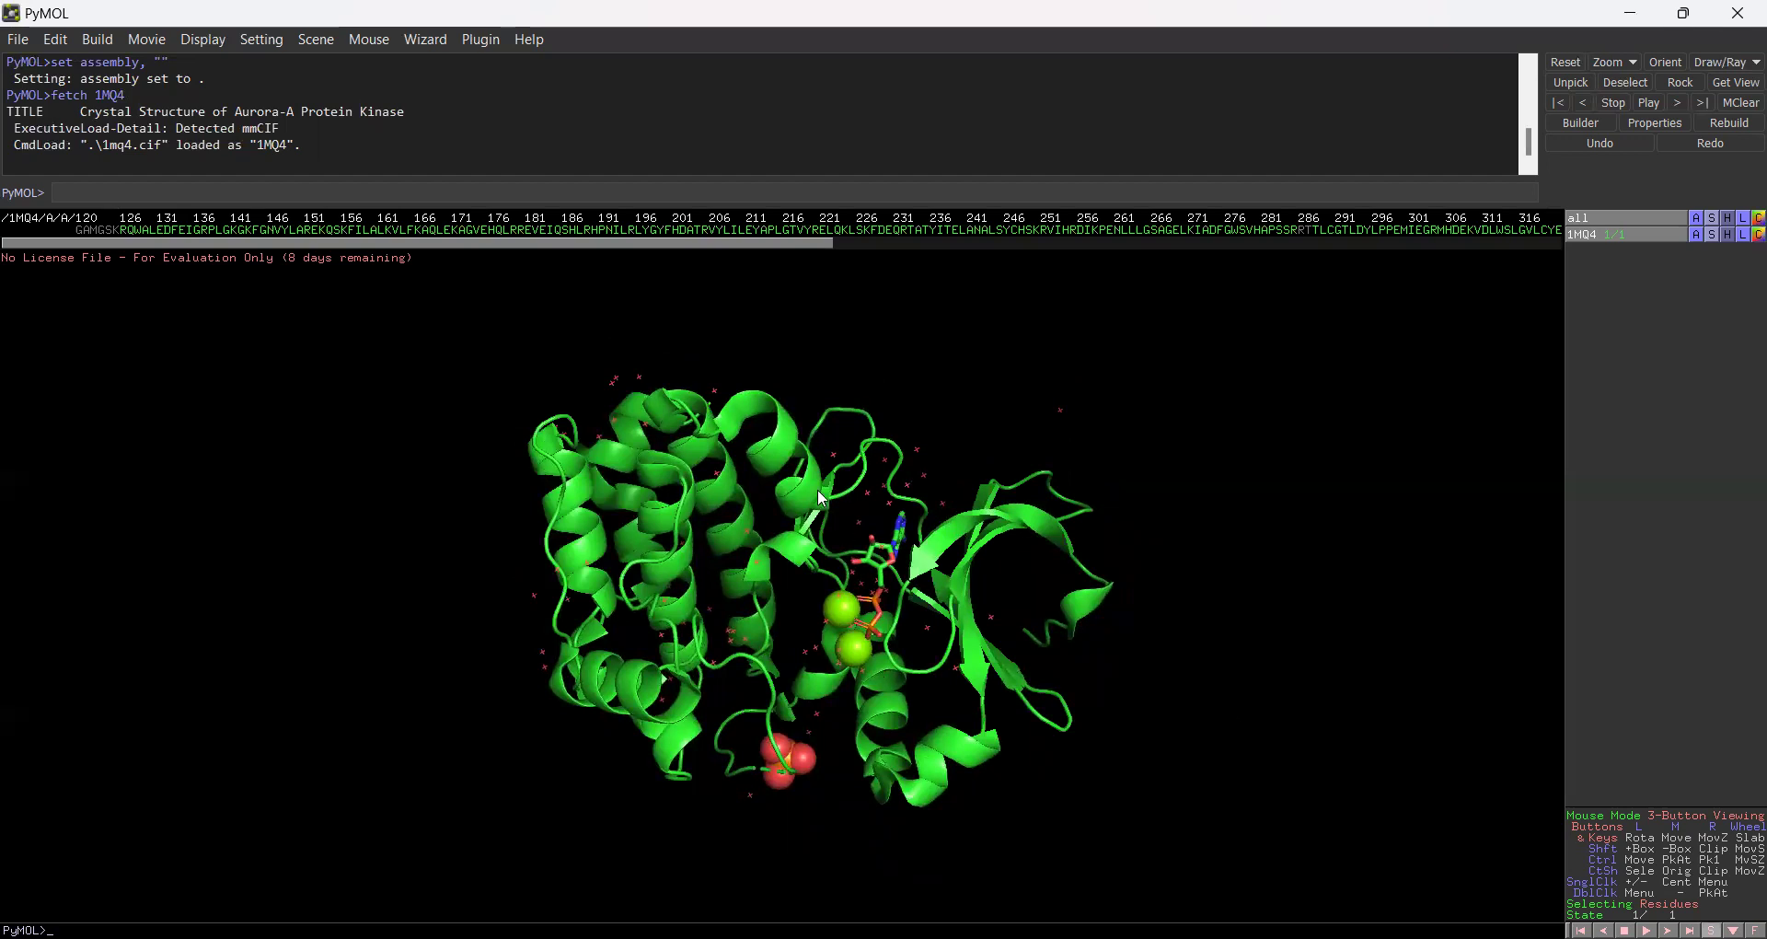
{"action": "left_click_drag", "start_coordinate": [543, 242], "coordinate": [1011, 250]}
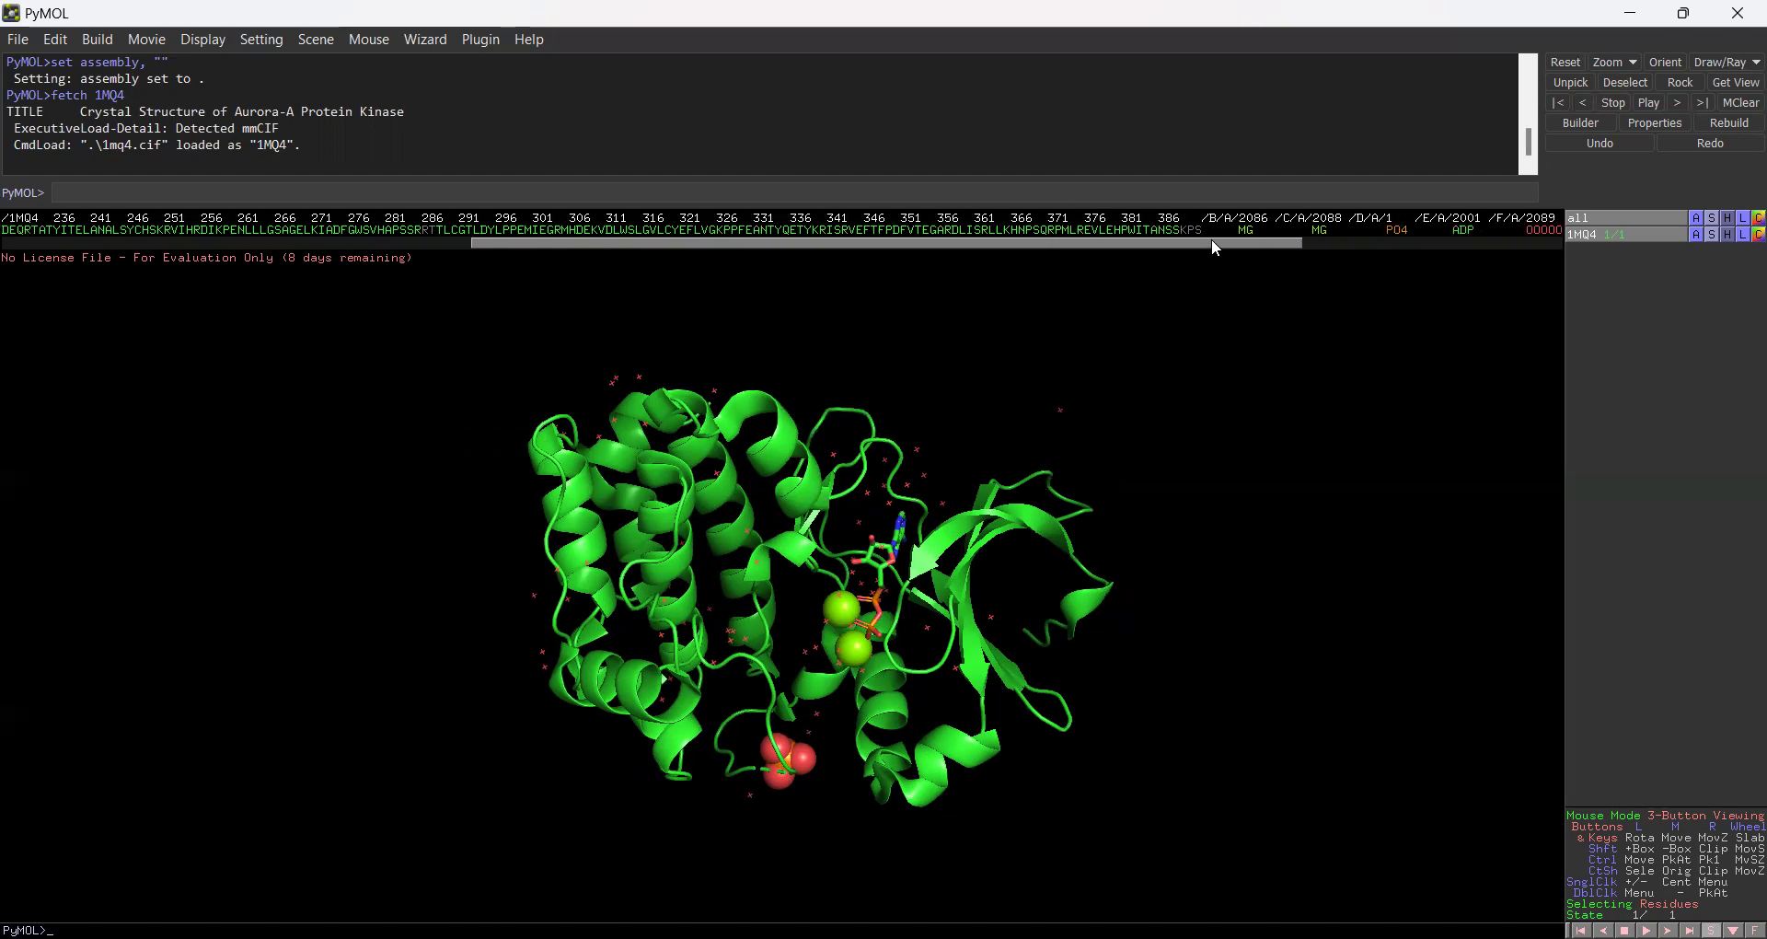
{"action": "left_click_drag", "start_coordinate": [1211, 239], "coordinate": [1330, 232]}
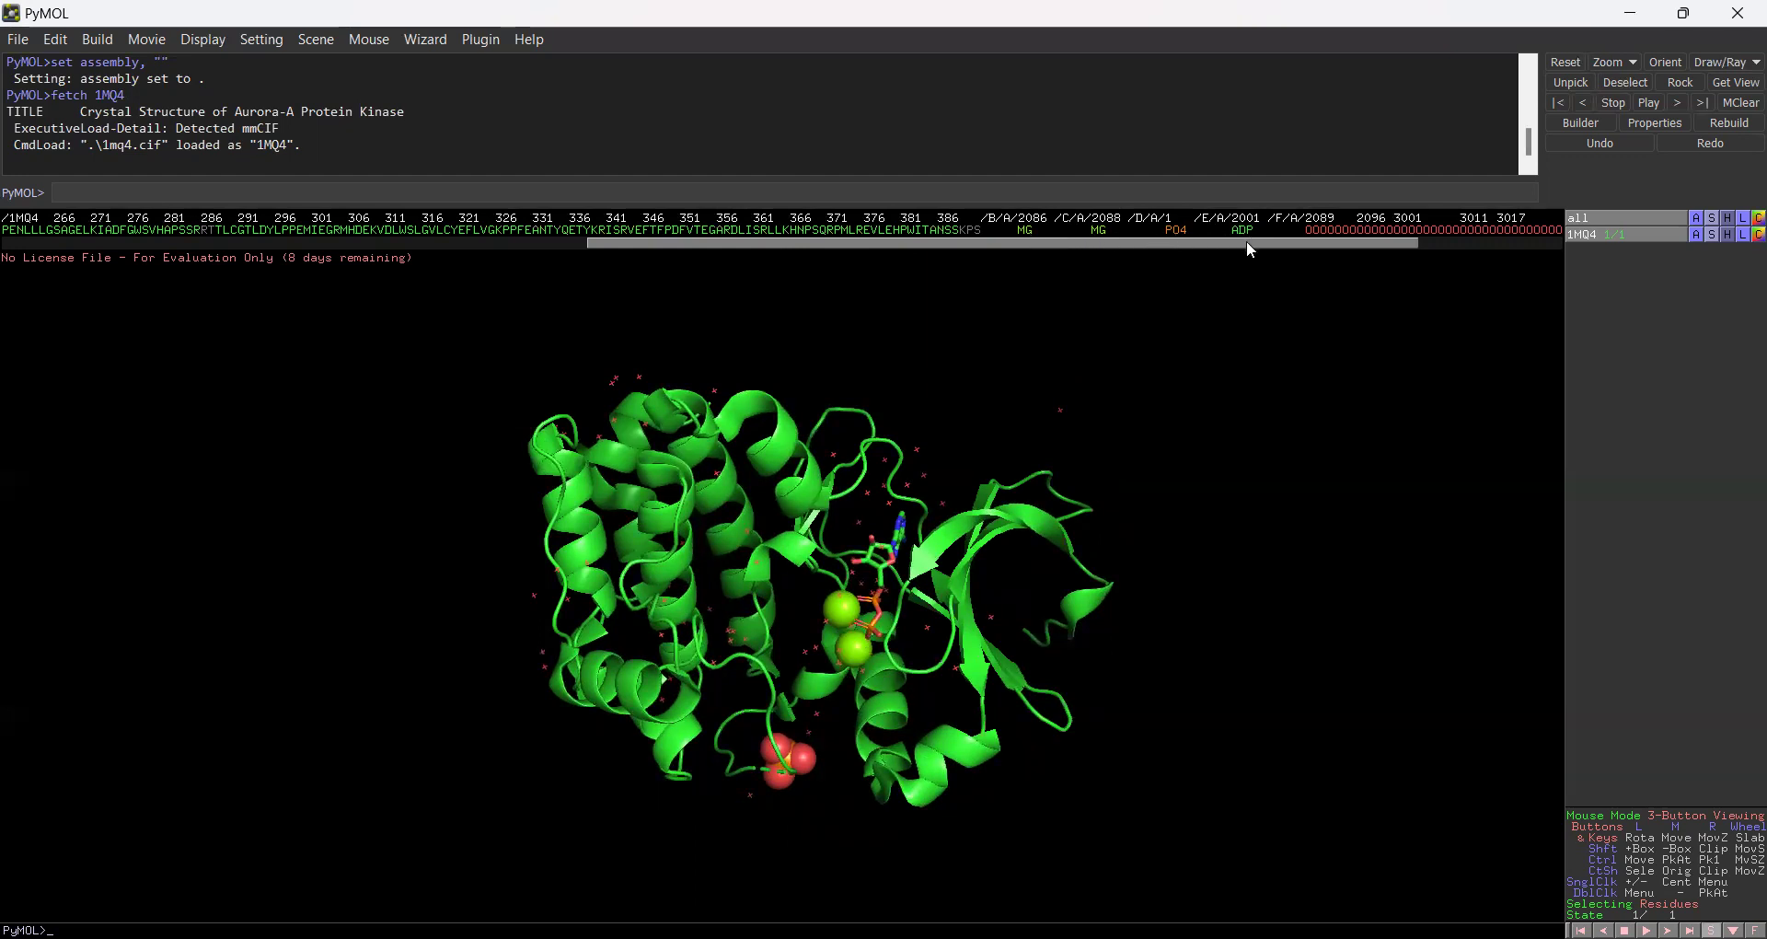
{"action": "mouse_move", "coordinate": [1248, 242]}
{"action": "left_mouse_down"}
{"action": "mouse_move", "coordinate": [1405, 243]}
{"action": "mouse_move", "coordinate": [811, 290]}
{"action": "mouse_move", "coordinate": [819, 273]}
{"action": "mouse_move", "coordinate": [1248, 269]}
{"action": "left_mouse_up"}
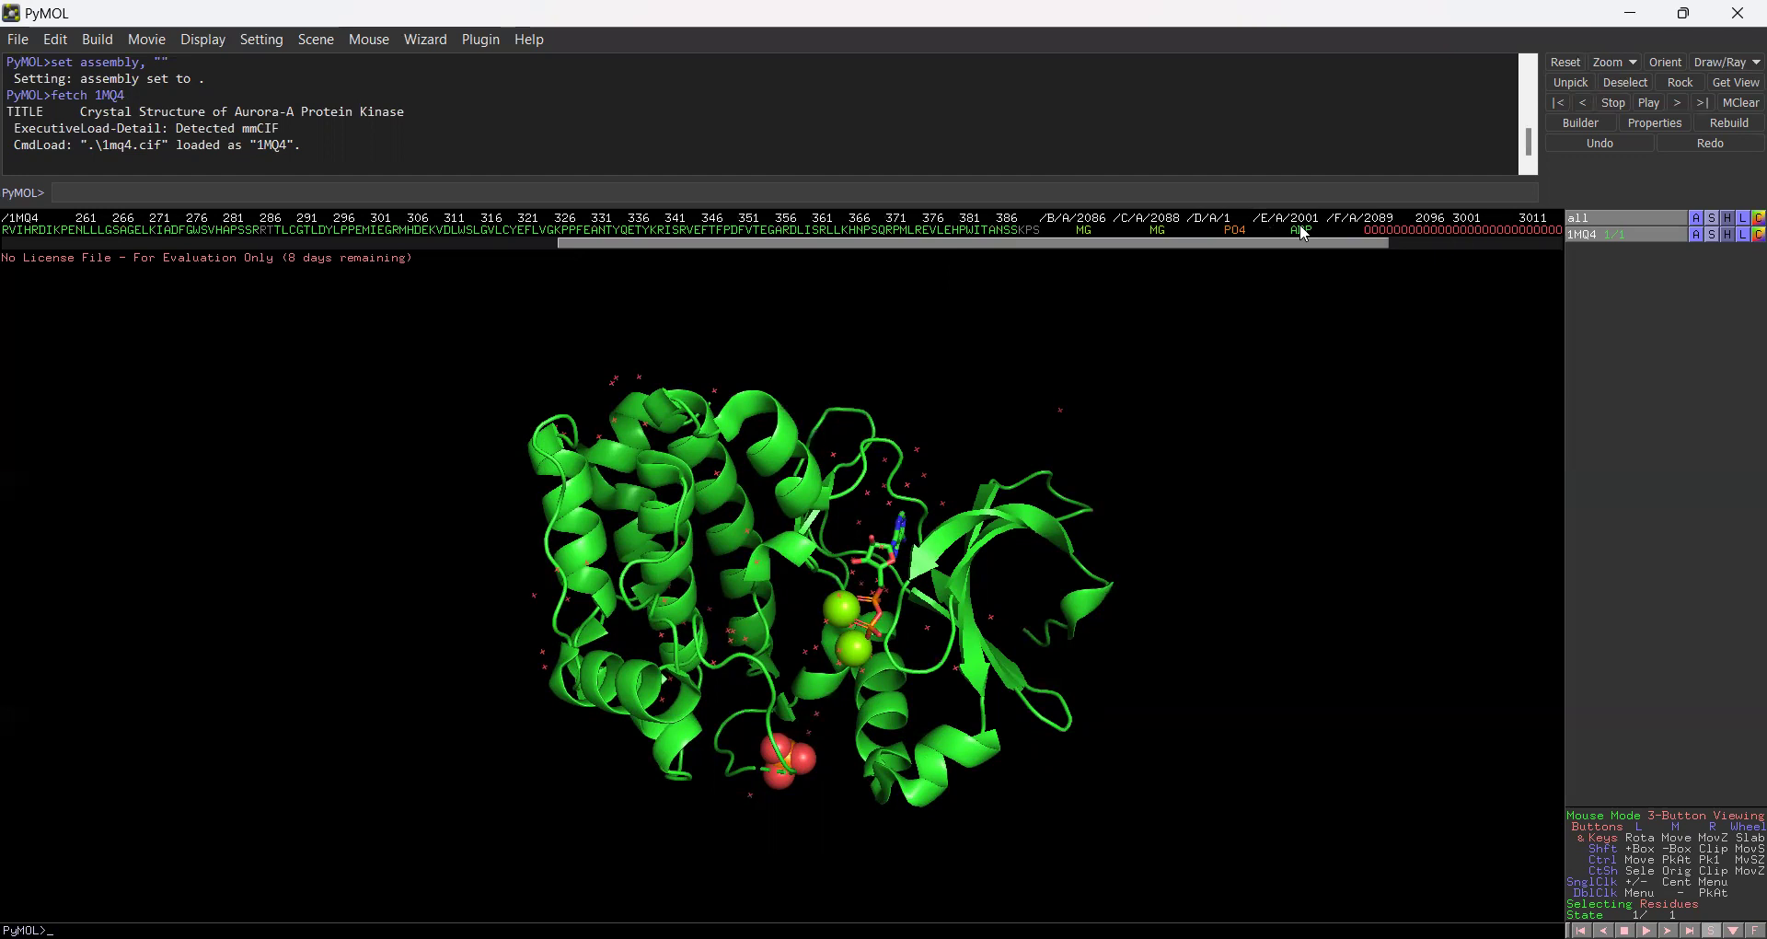
{"action": "left_click", "coordinate": [1245, 231]}
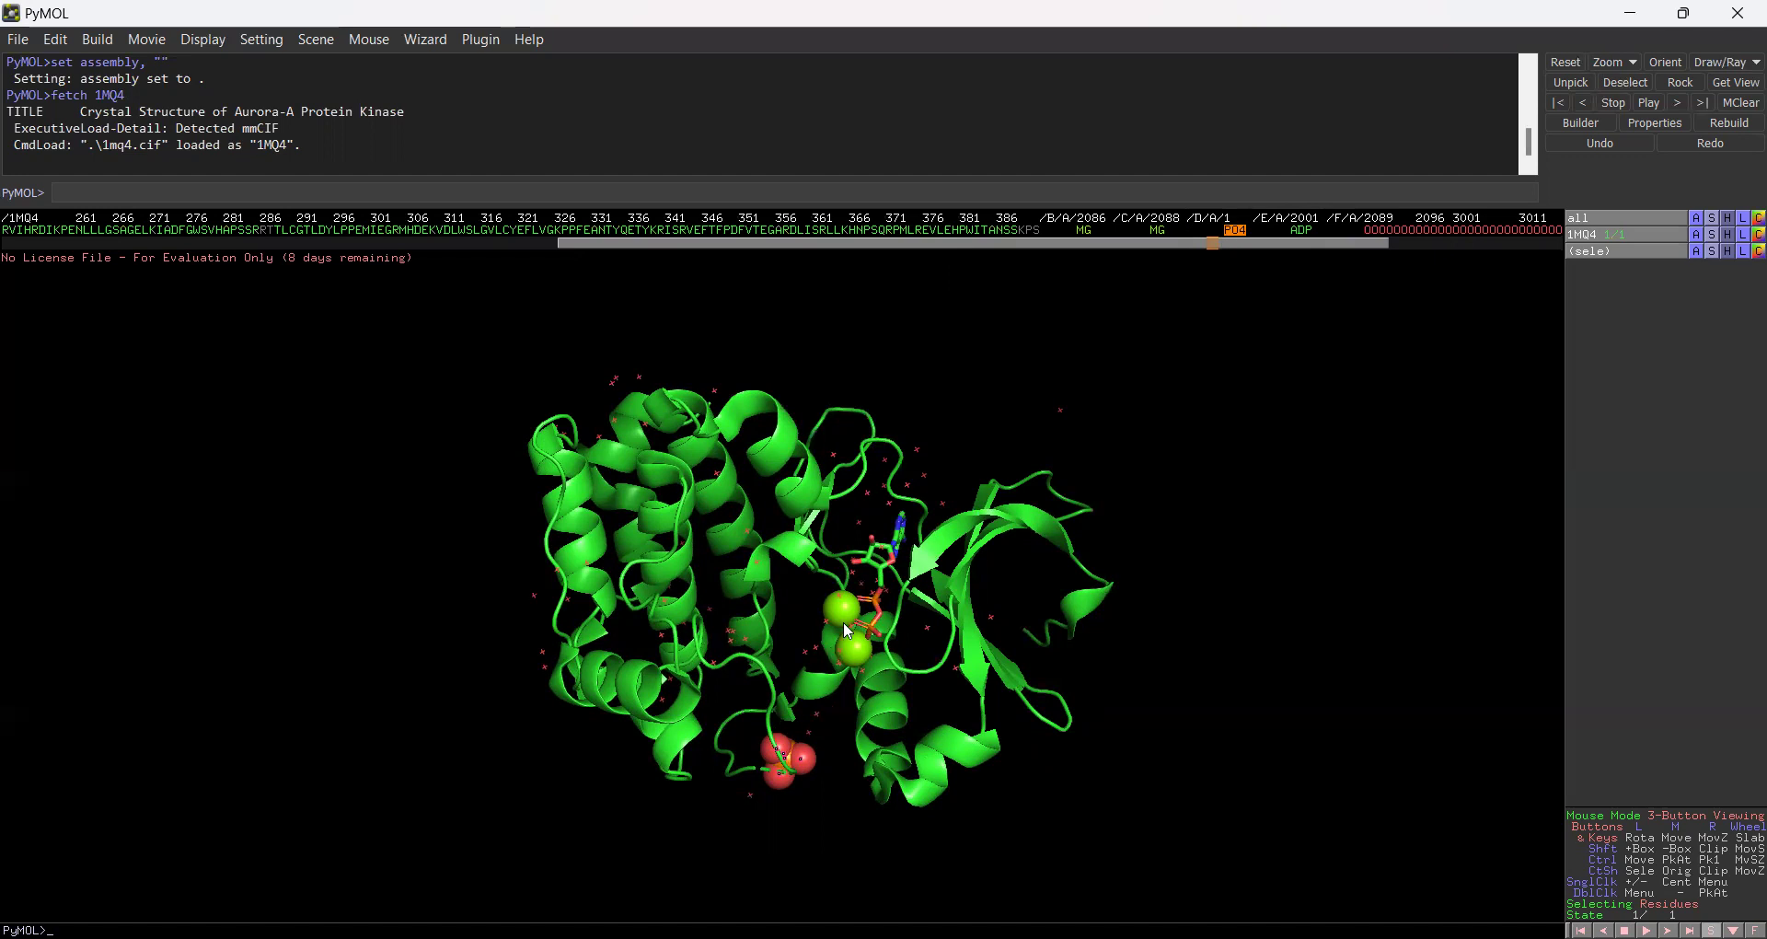
{"action": "right_click", "coordinate": [883, 563]}
{"action": "left_click", "coordinate": [884, 567]}
{"action": "right_click", "coordinate": [882, 572]}
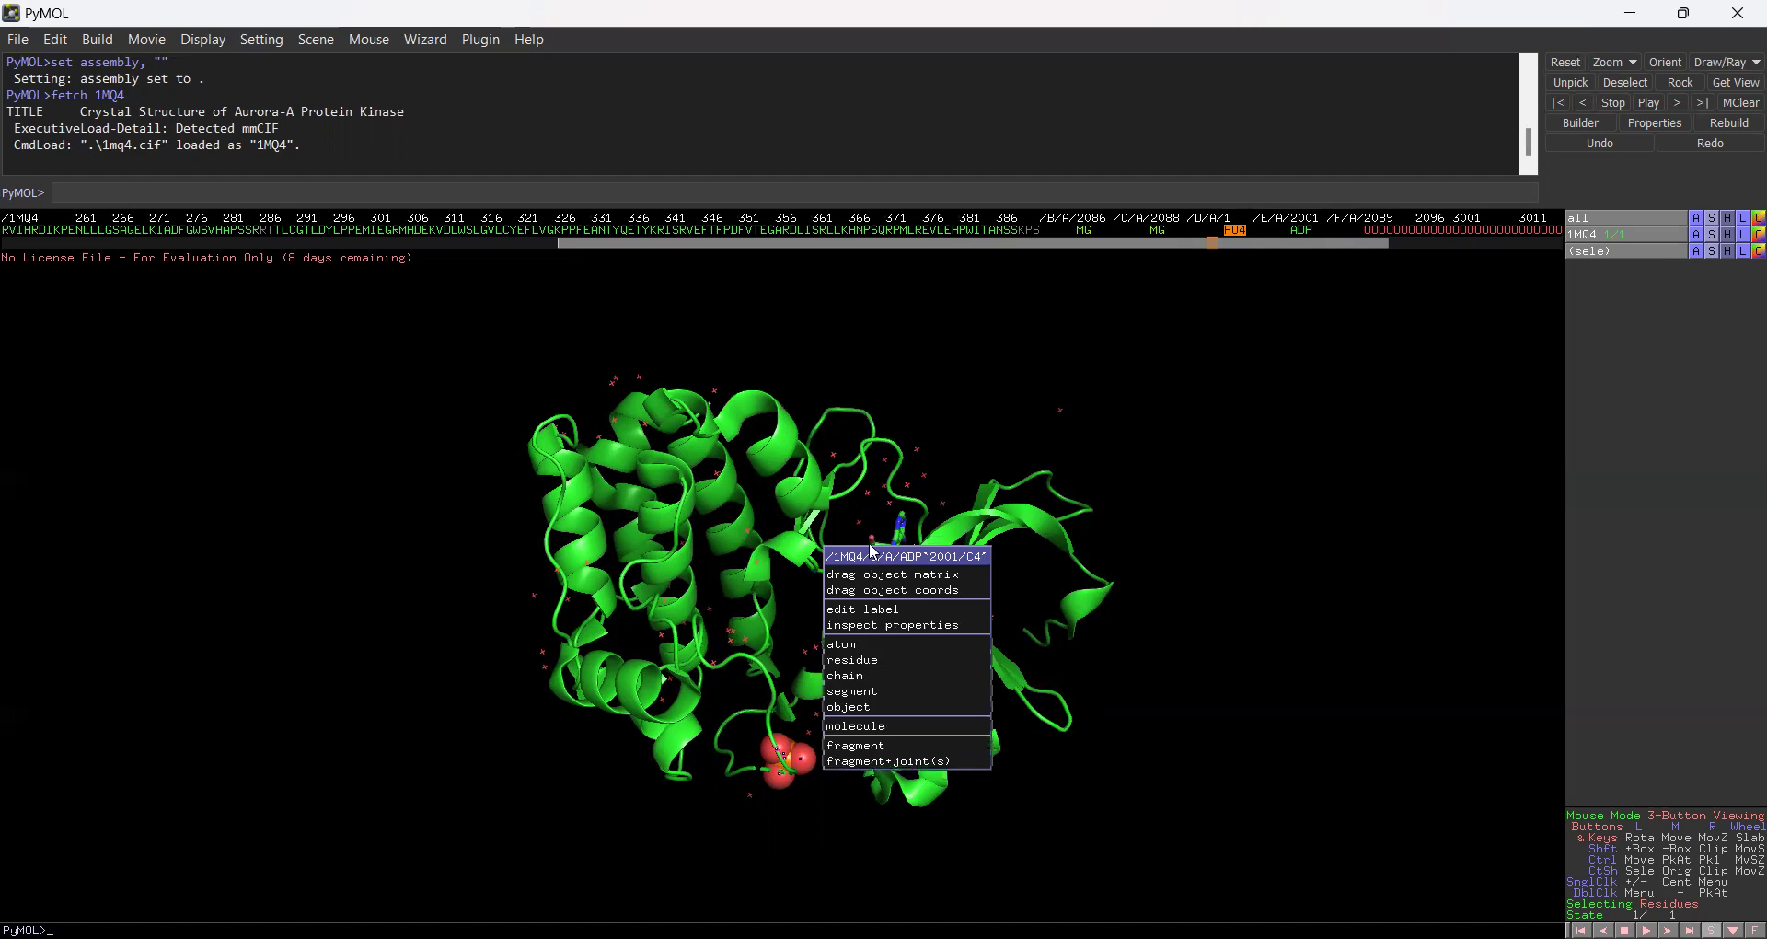
{"action": "left_click", "coordinate": [896, 529]}
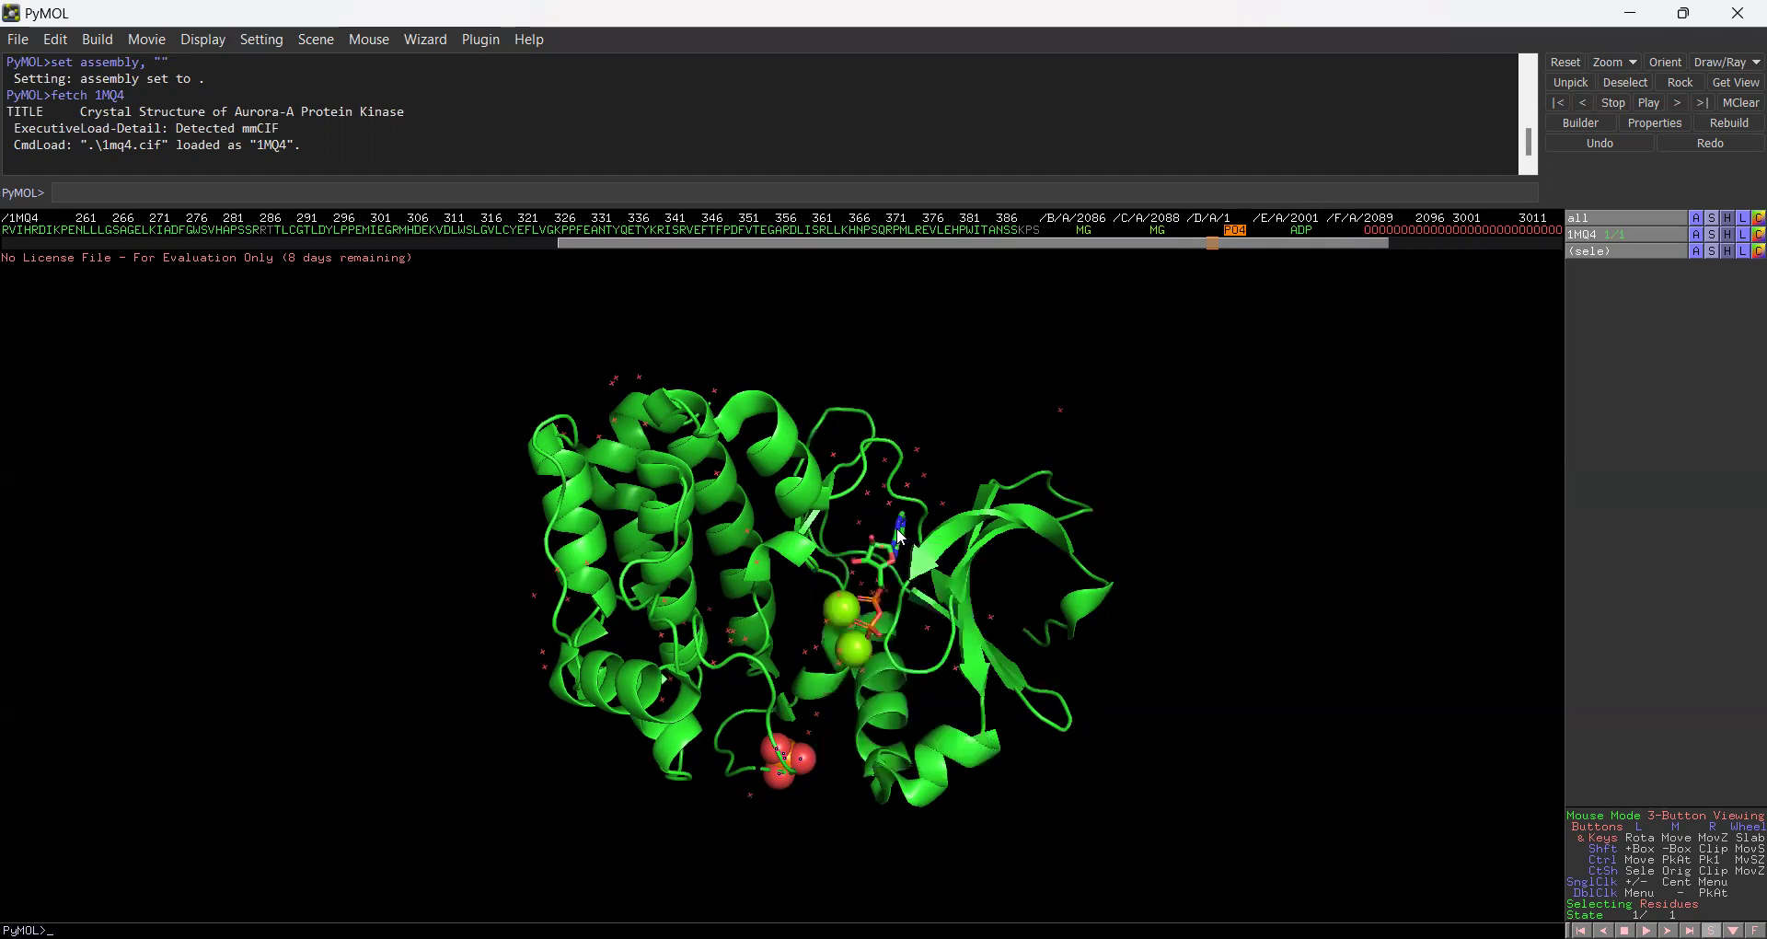
{"action": "right_click", "coordinate": [897, 527]}
{"action": "mouse_move", "coordinate": [924, 626]}
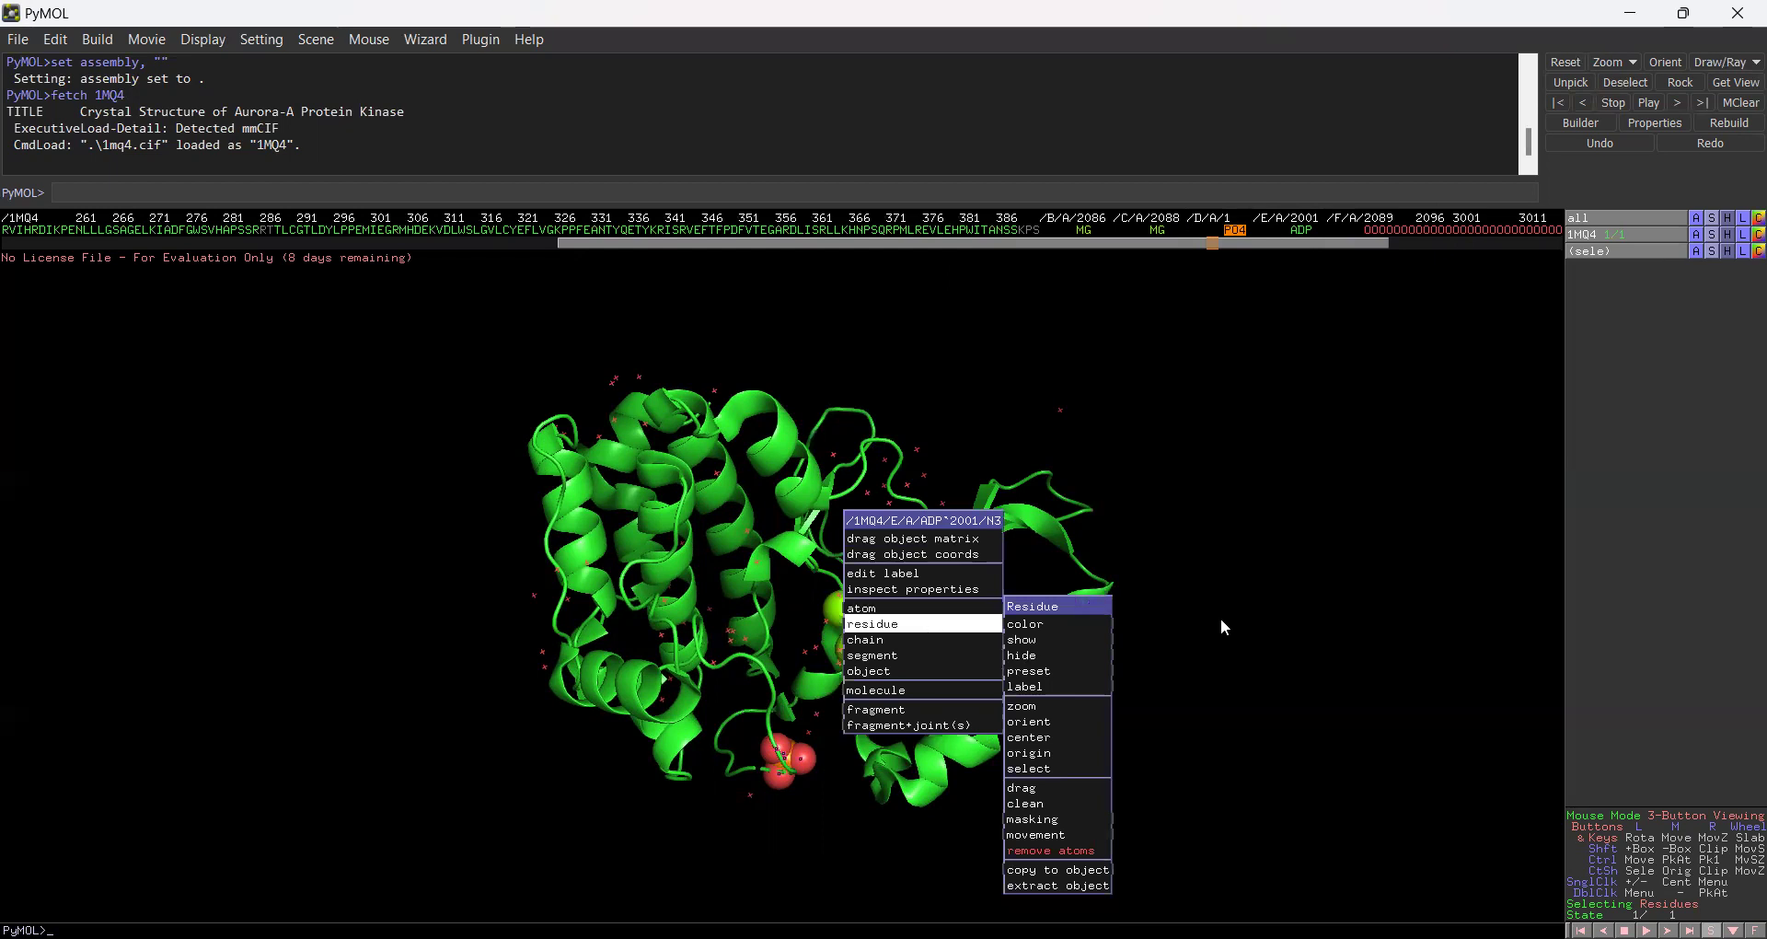
{"action": "left_click", "coordinate": [1220, 616]}
{"action": "left_click", "coordinate": [906, 631]}
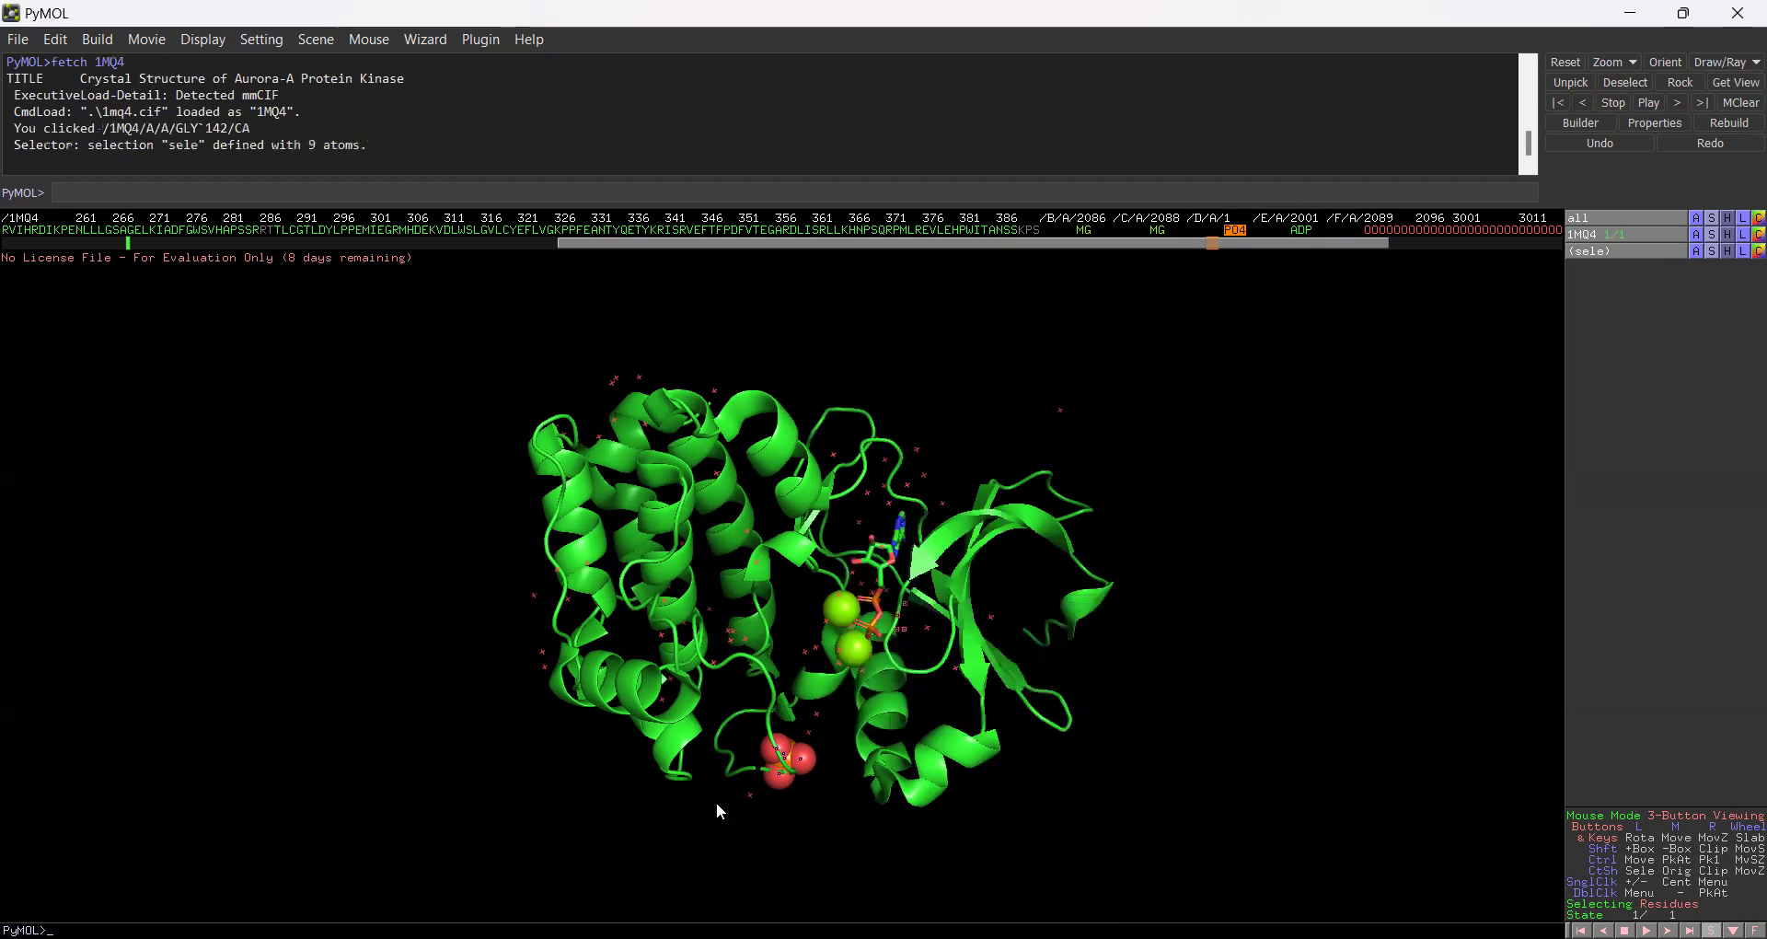
{"action": "right_click", "coordinate": [1158, 513]}
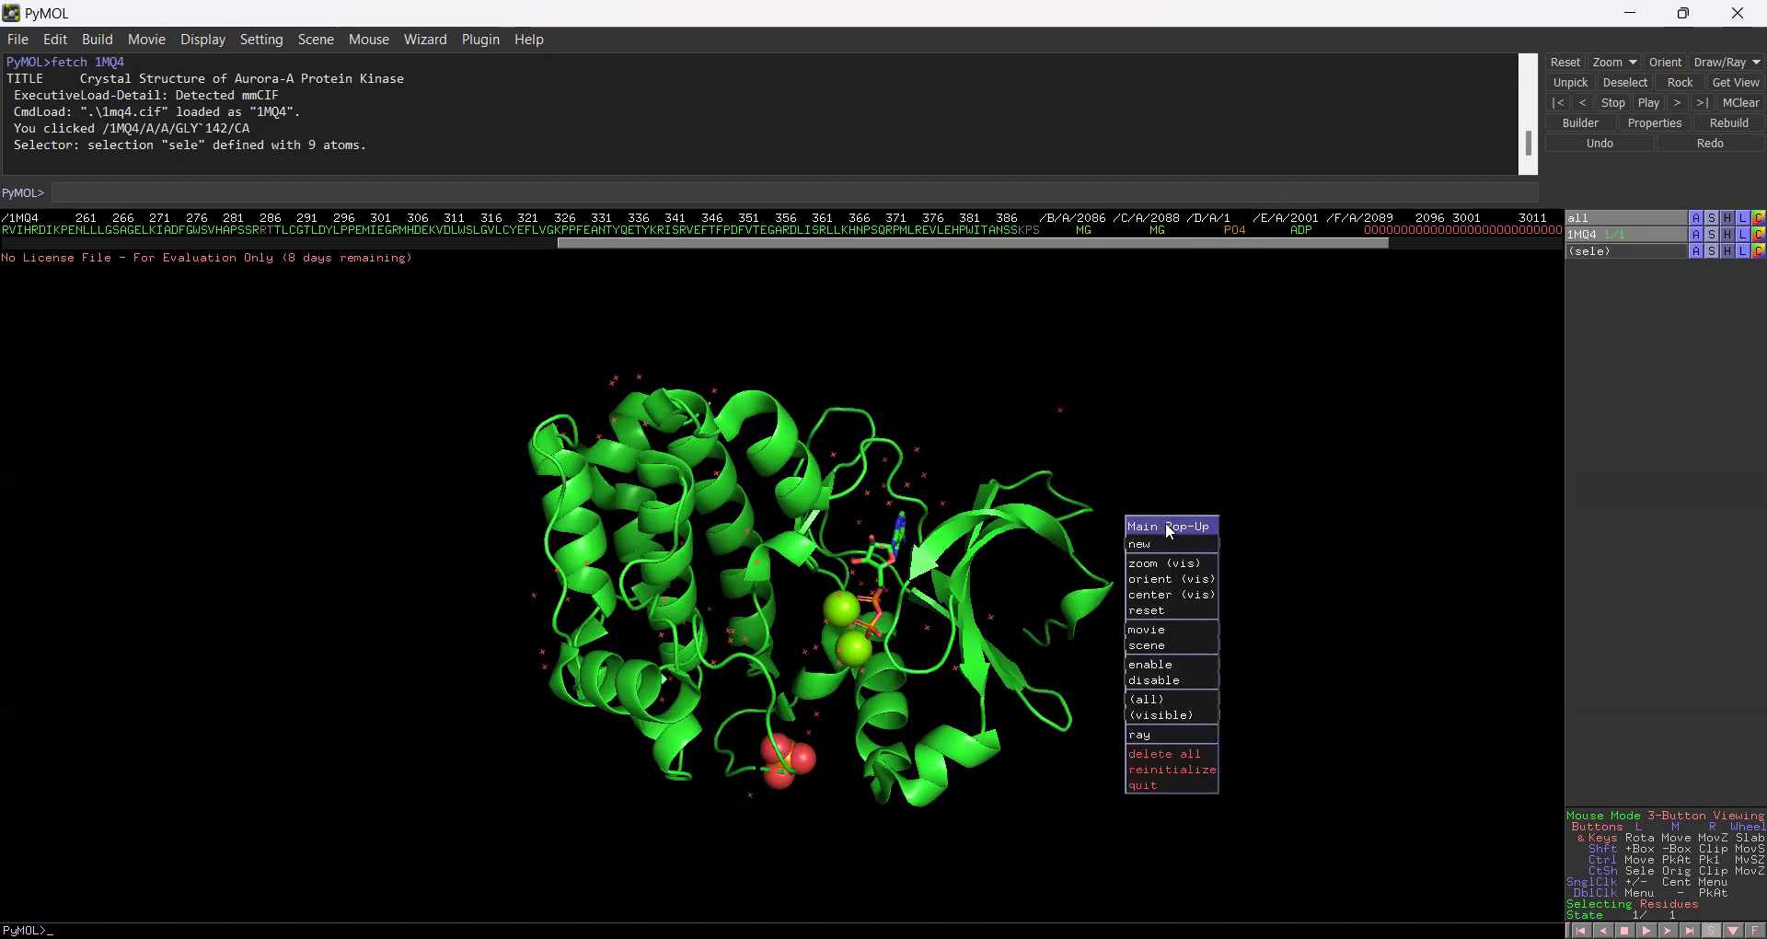
{"action": "left_click", "coordinate": [1164, 564]}
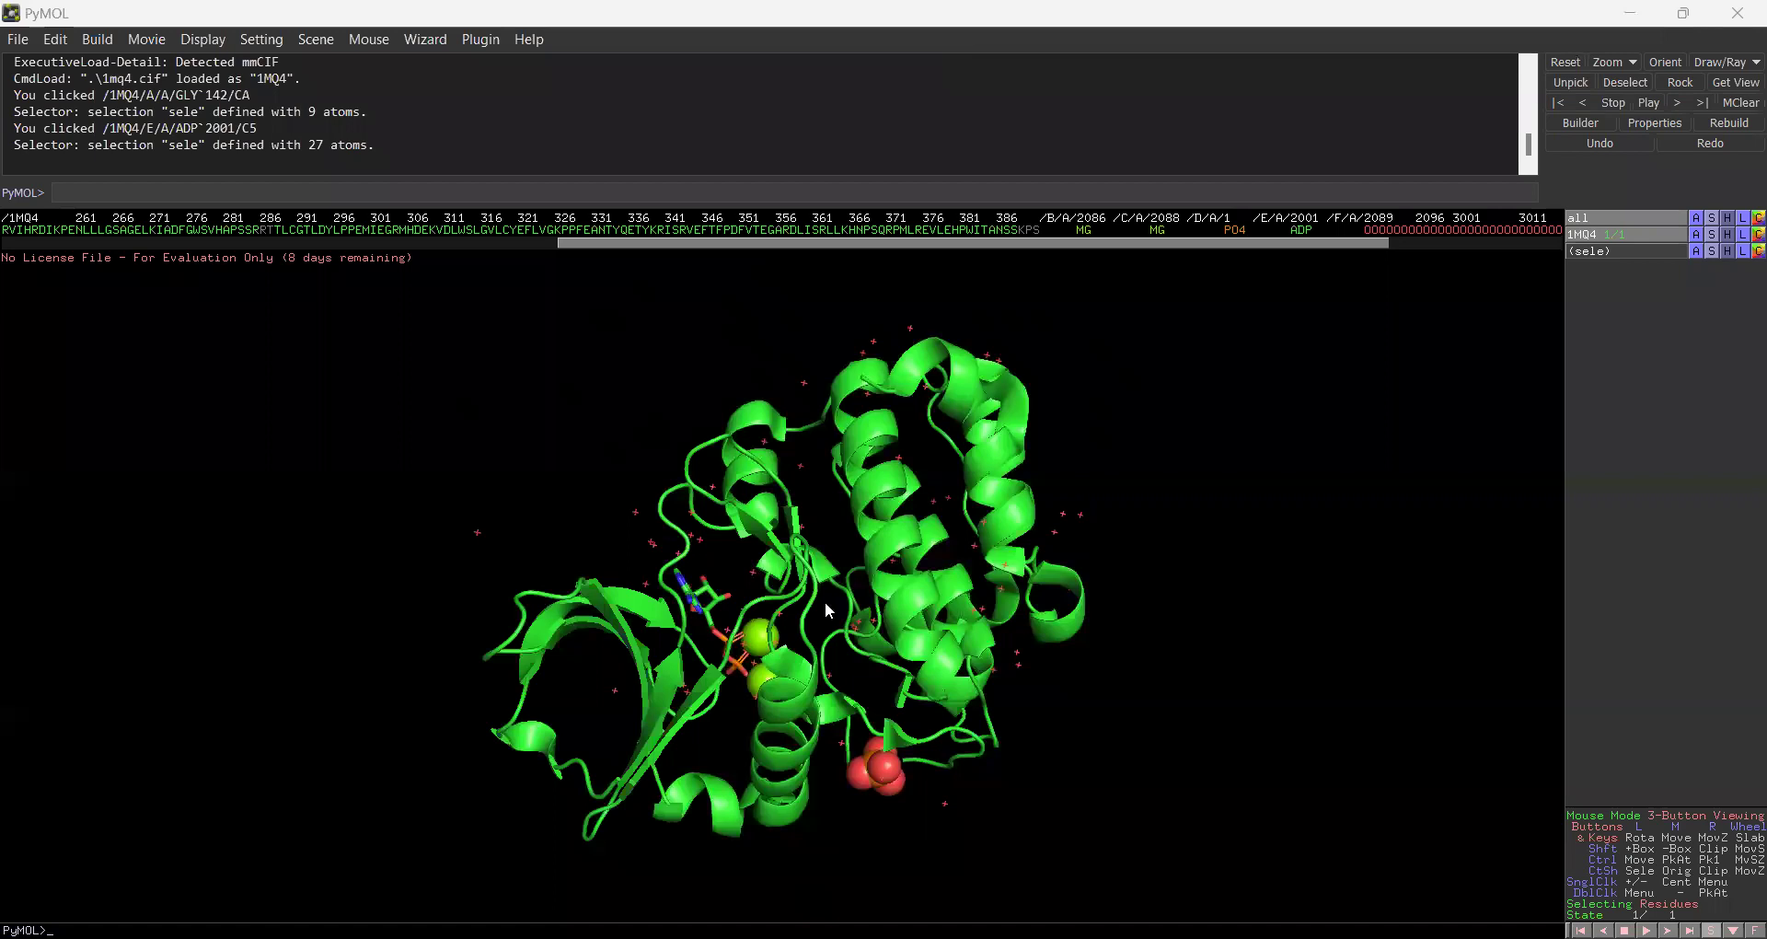
Step: Rotate the structure to examine the ADP ligand in its binding pocket and the commands offered for it
{"action": "left_click_drag", "start_coordinate": [1116, 475], "coordinate": [1132, 663]}
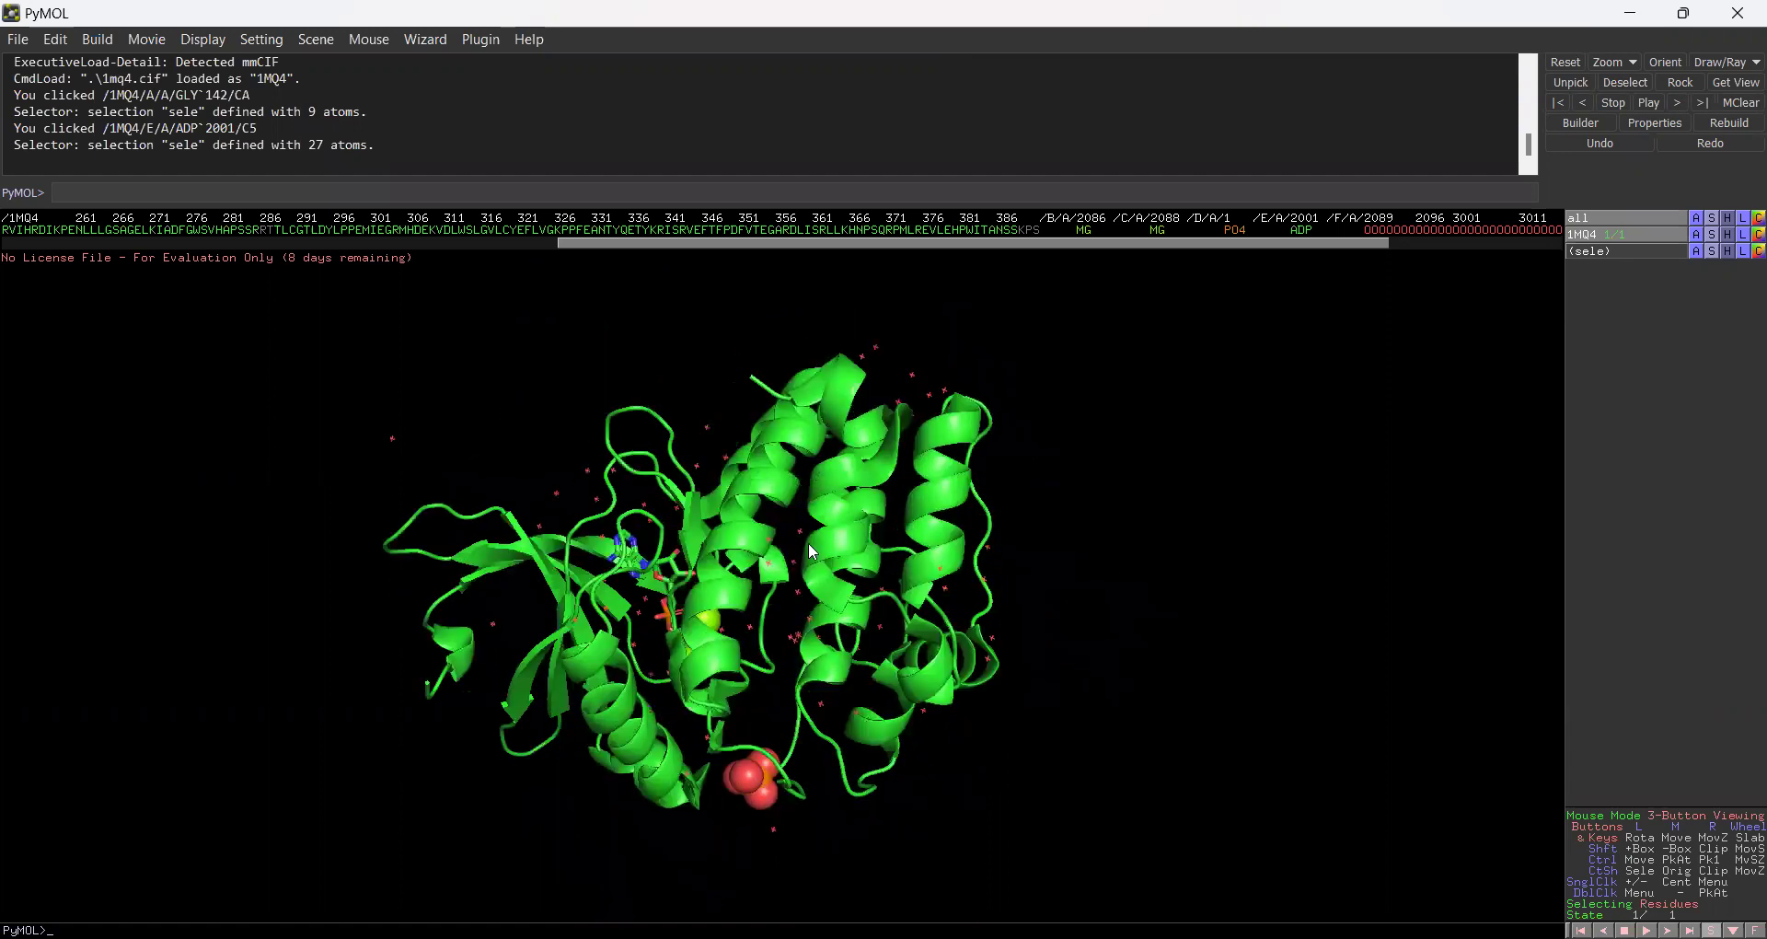
{"action": "mouse_move", "coordinate": [810, 546]}
{"action": "left_mouse_down"}
{"action": "mouse_move", "coordinate": [837, 589]}
{"action": "mouse_move", "coordinate": [952, 556]}
{"action": "mouse_move", "coordinate": [803, 517]}
{"action": "left_mouse_up"}
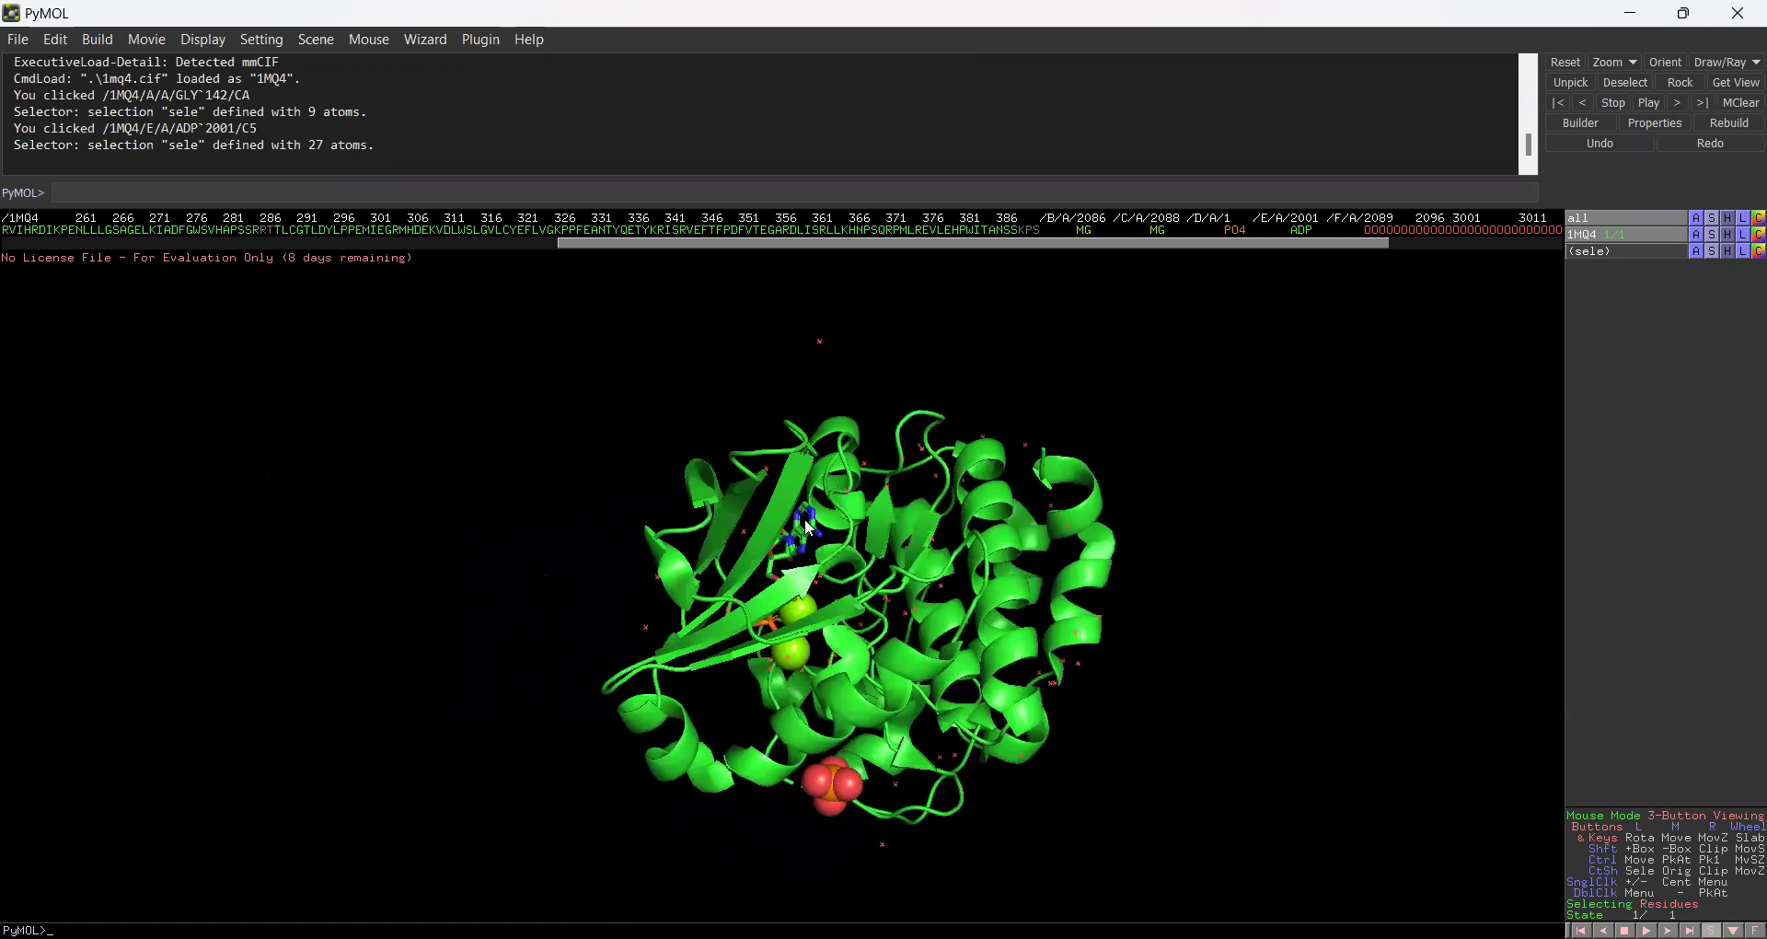
{"action": "right_click", "coordinate": [808, 527]}
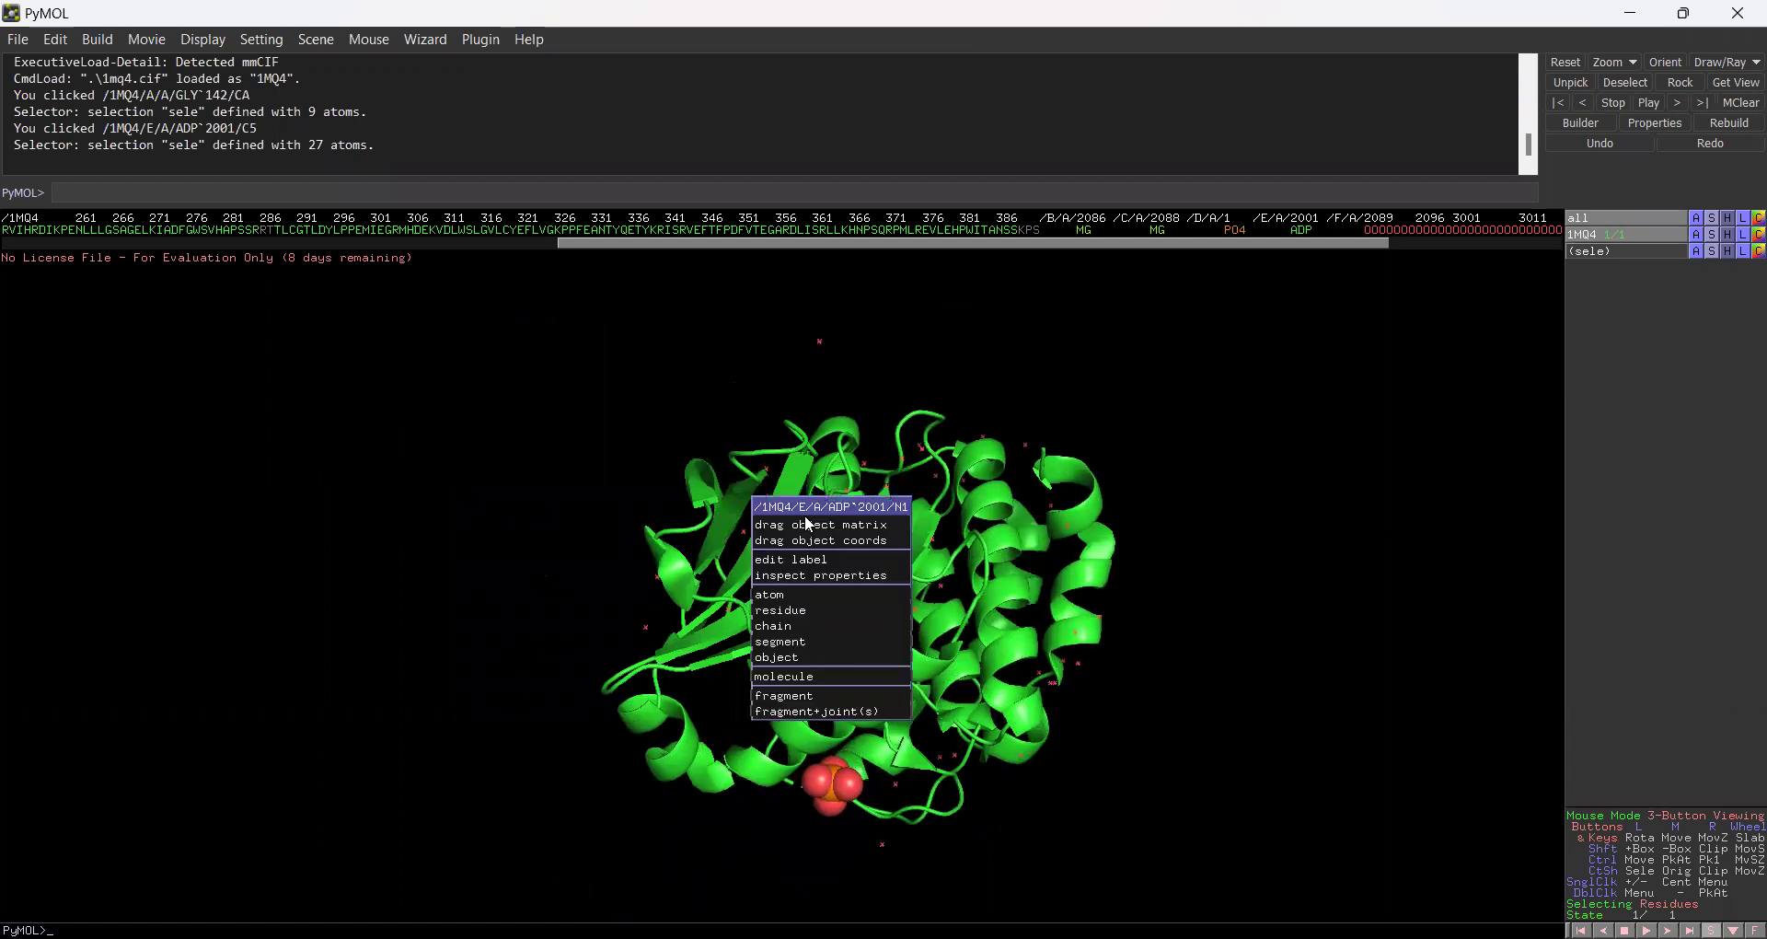
{"action": "left_click", "coordinate": [685, 587]}
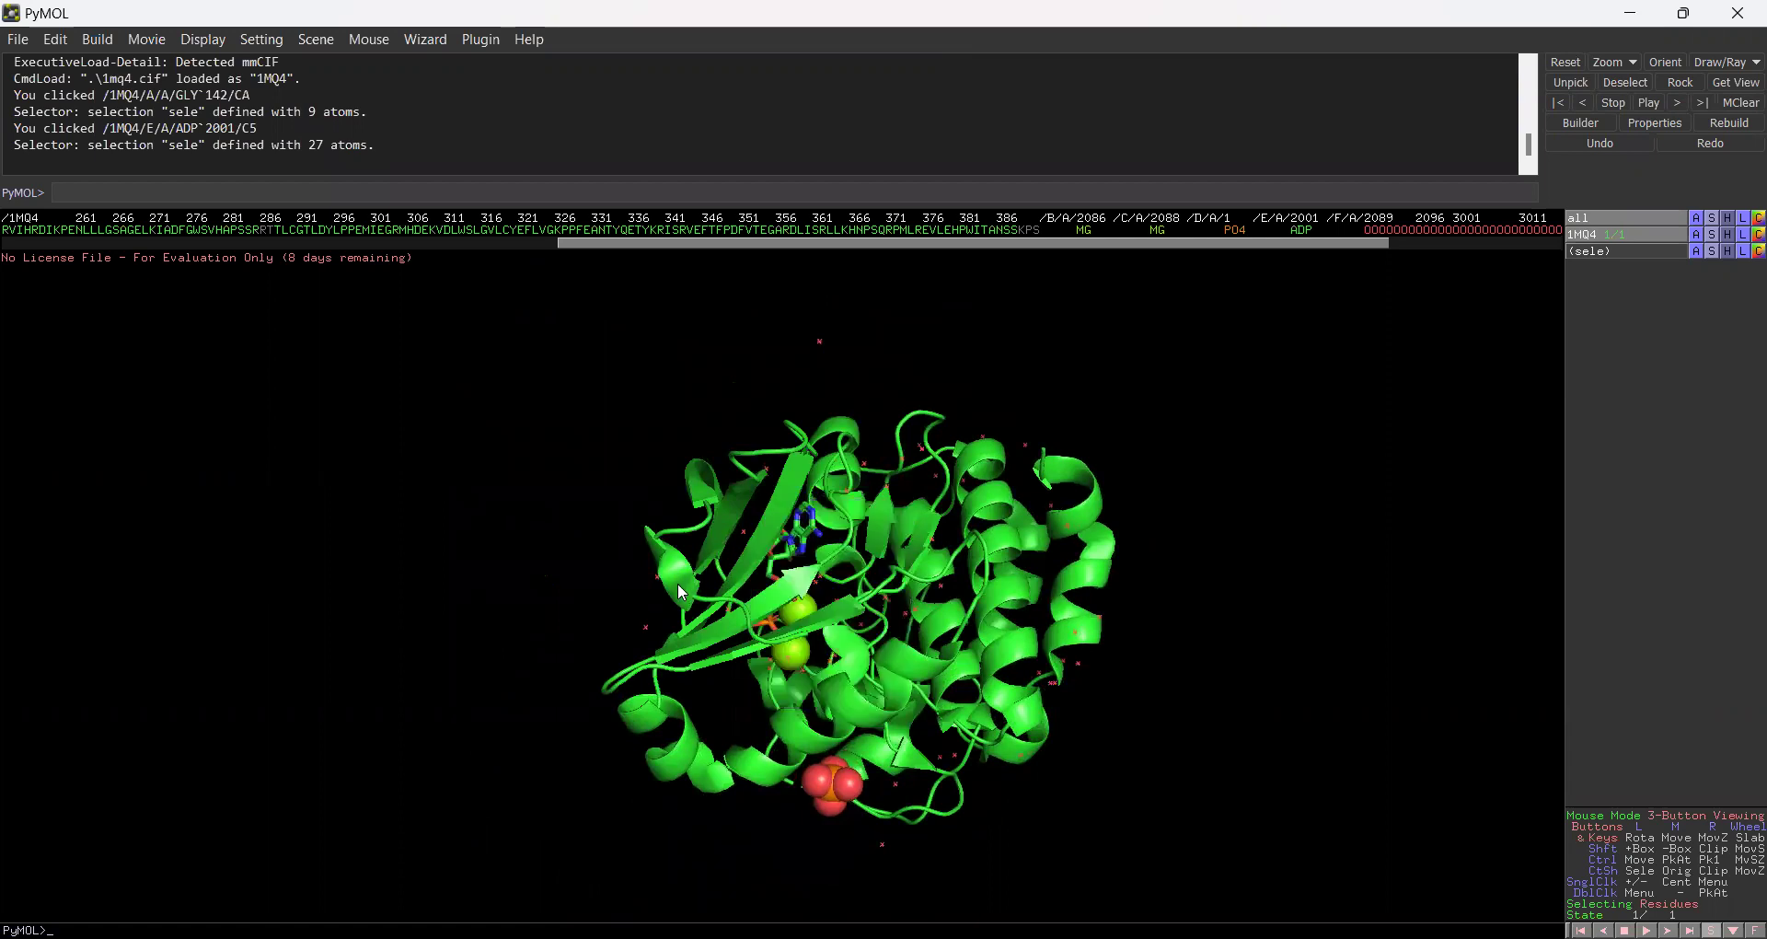
{"action": "right_click", "coordinate": [803, 553]}
{"action": "left_click", "coordinate": [1114, 692]}
Step: Switch the selection mode to Segments and try to zoom to the active selection
{"action": "left_click", "coordinate": [1631, 903]}
{"action": "left_click", "coordinate": [1632, 904]}
{"action": "left_click", "coordinate": [1629, 66]}
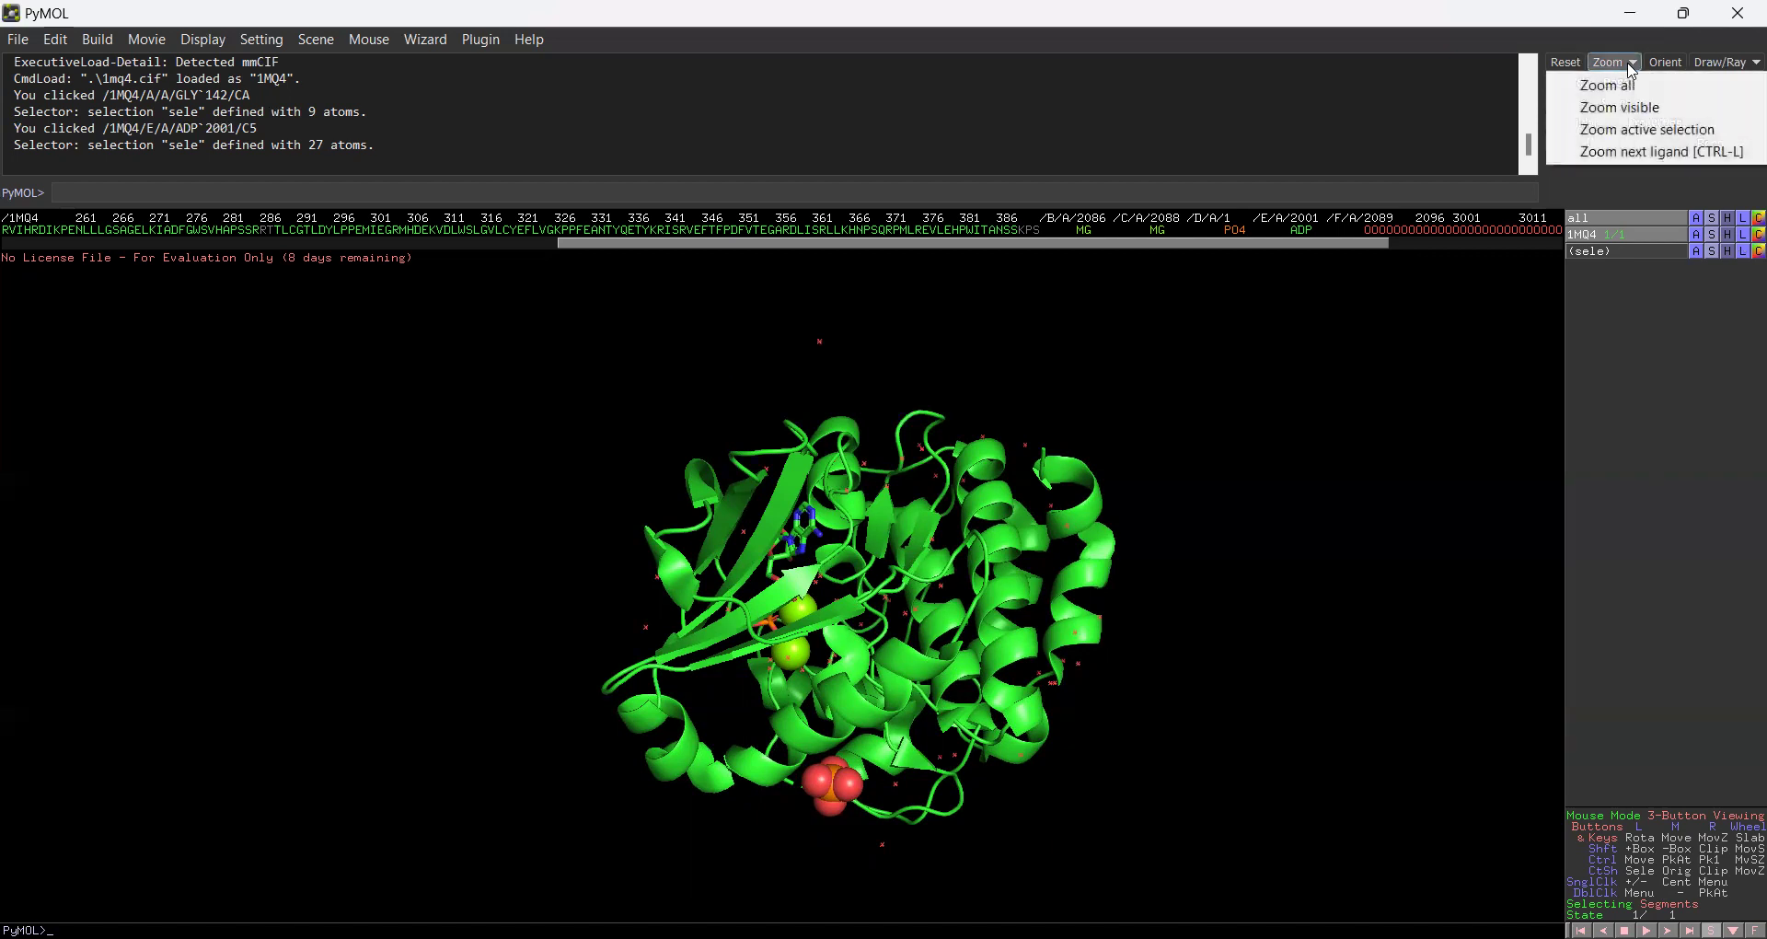
{"action": "left_click", "coordinate": [1627, 131]}
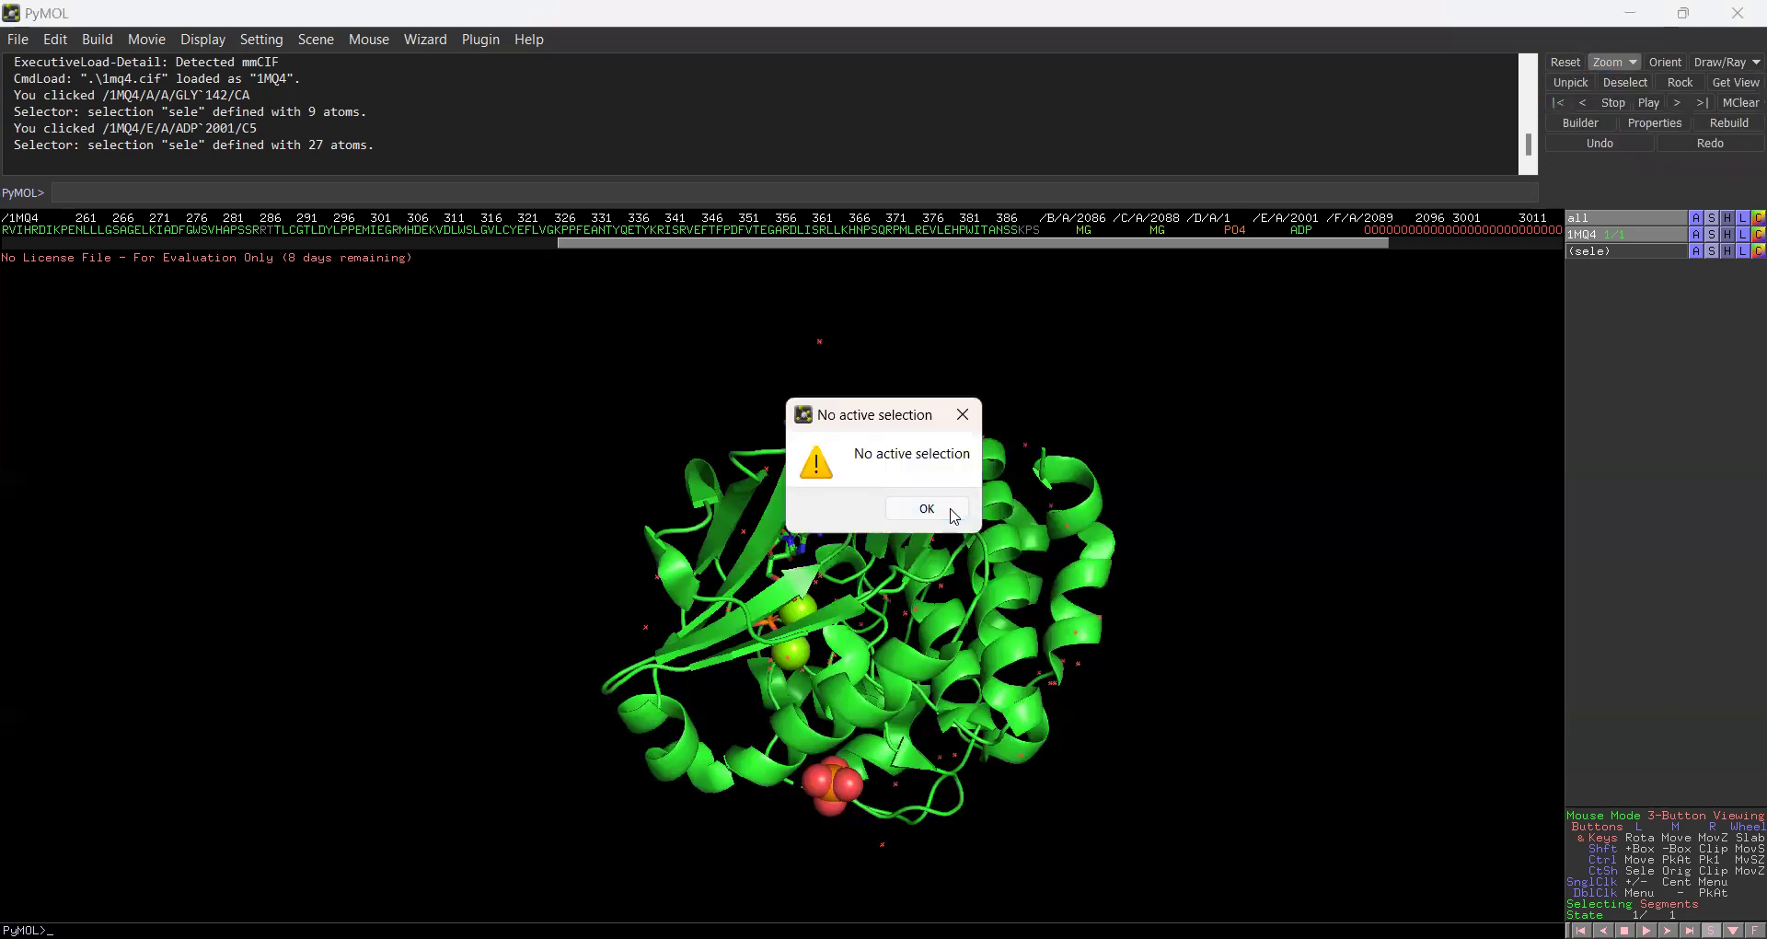
{"action": "left_click", "coordinate": [949, 510]}
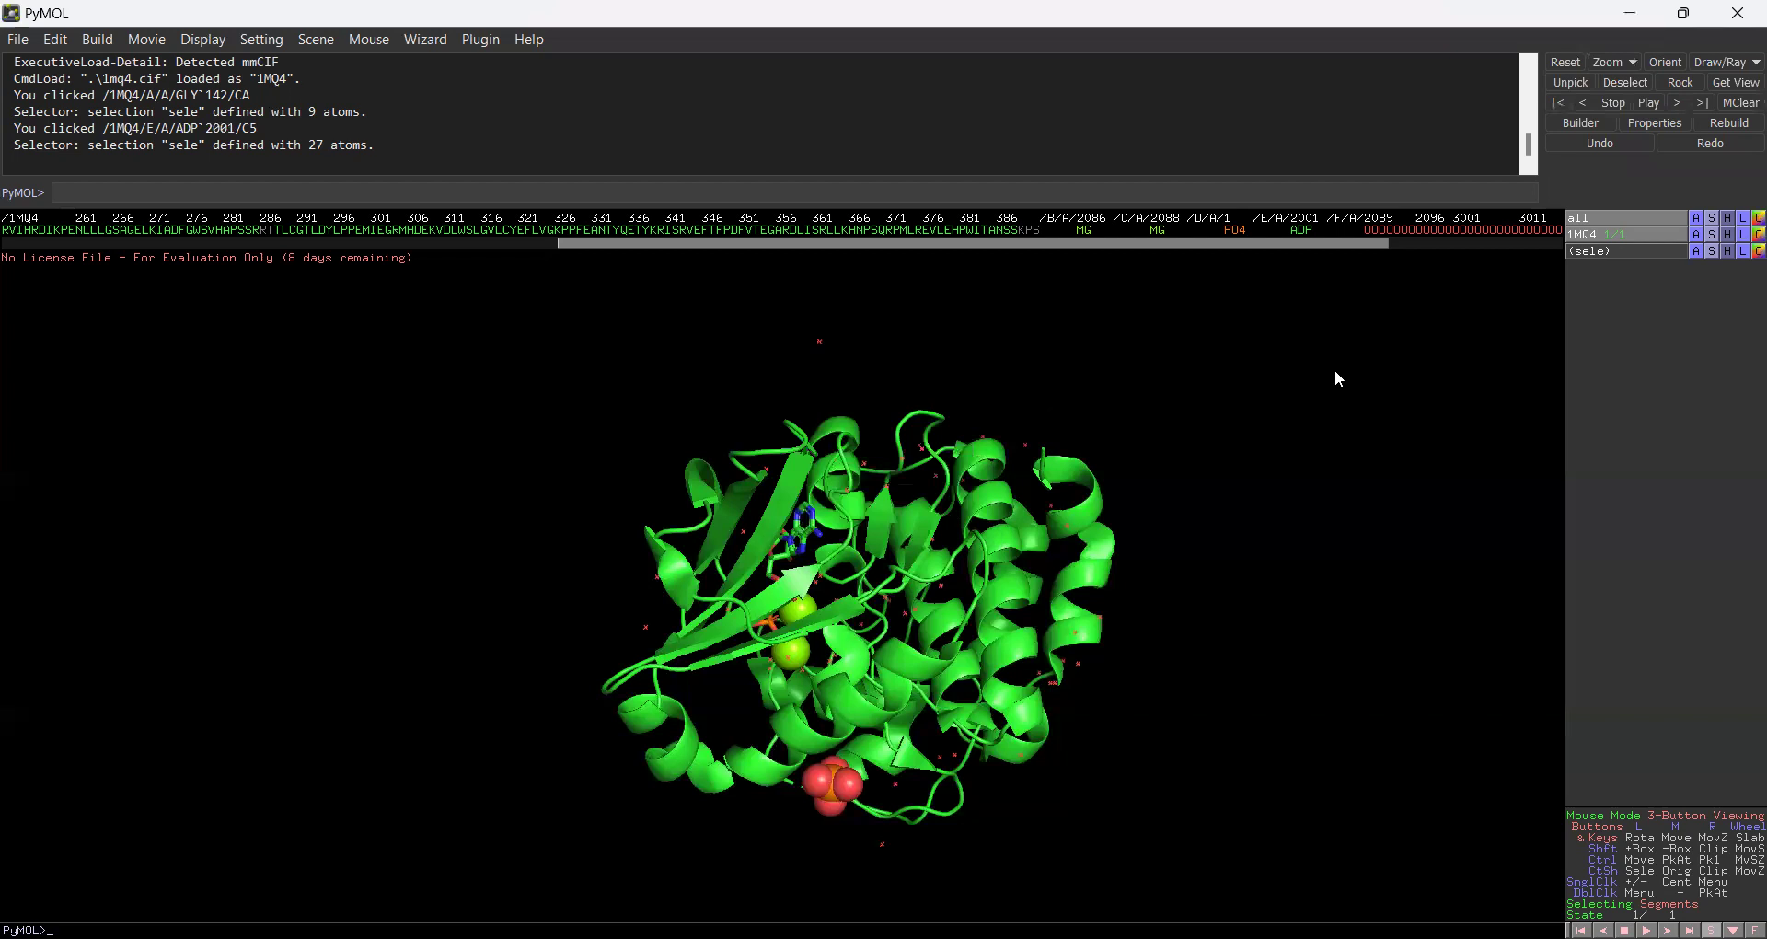
{"action": "left_click", "coordinate": [1645, 102]}
{"action": "left_click", "coordinate": [1612, 103]}
{"action": "right_click", "coordinate": [803, 539]}
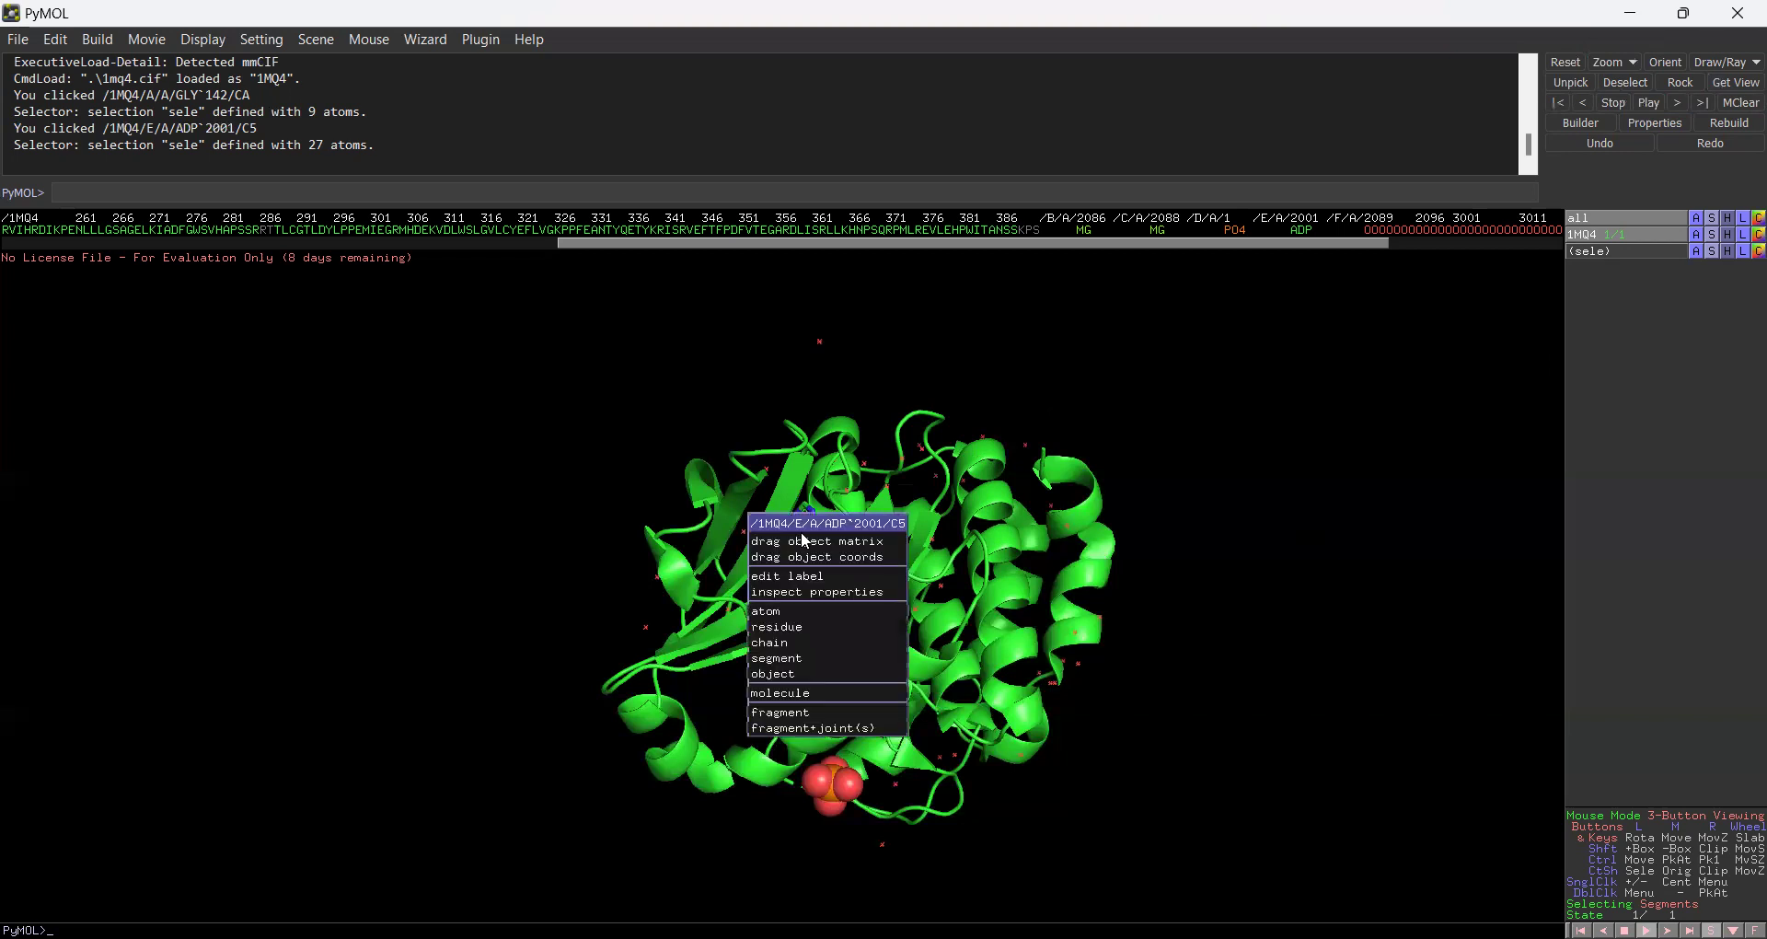
{"action": "left_click", "coordinate": [1274, 498]}
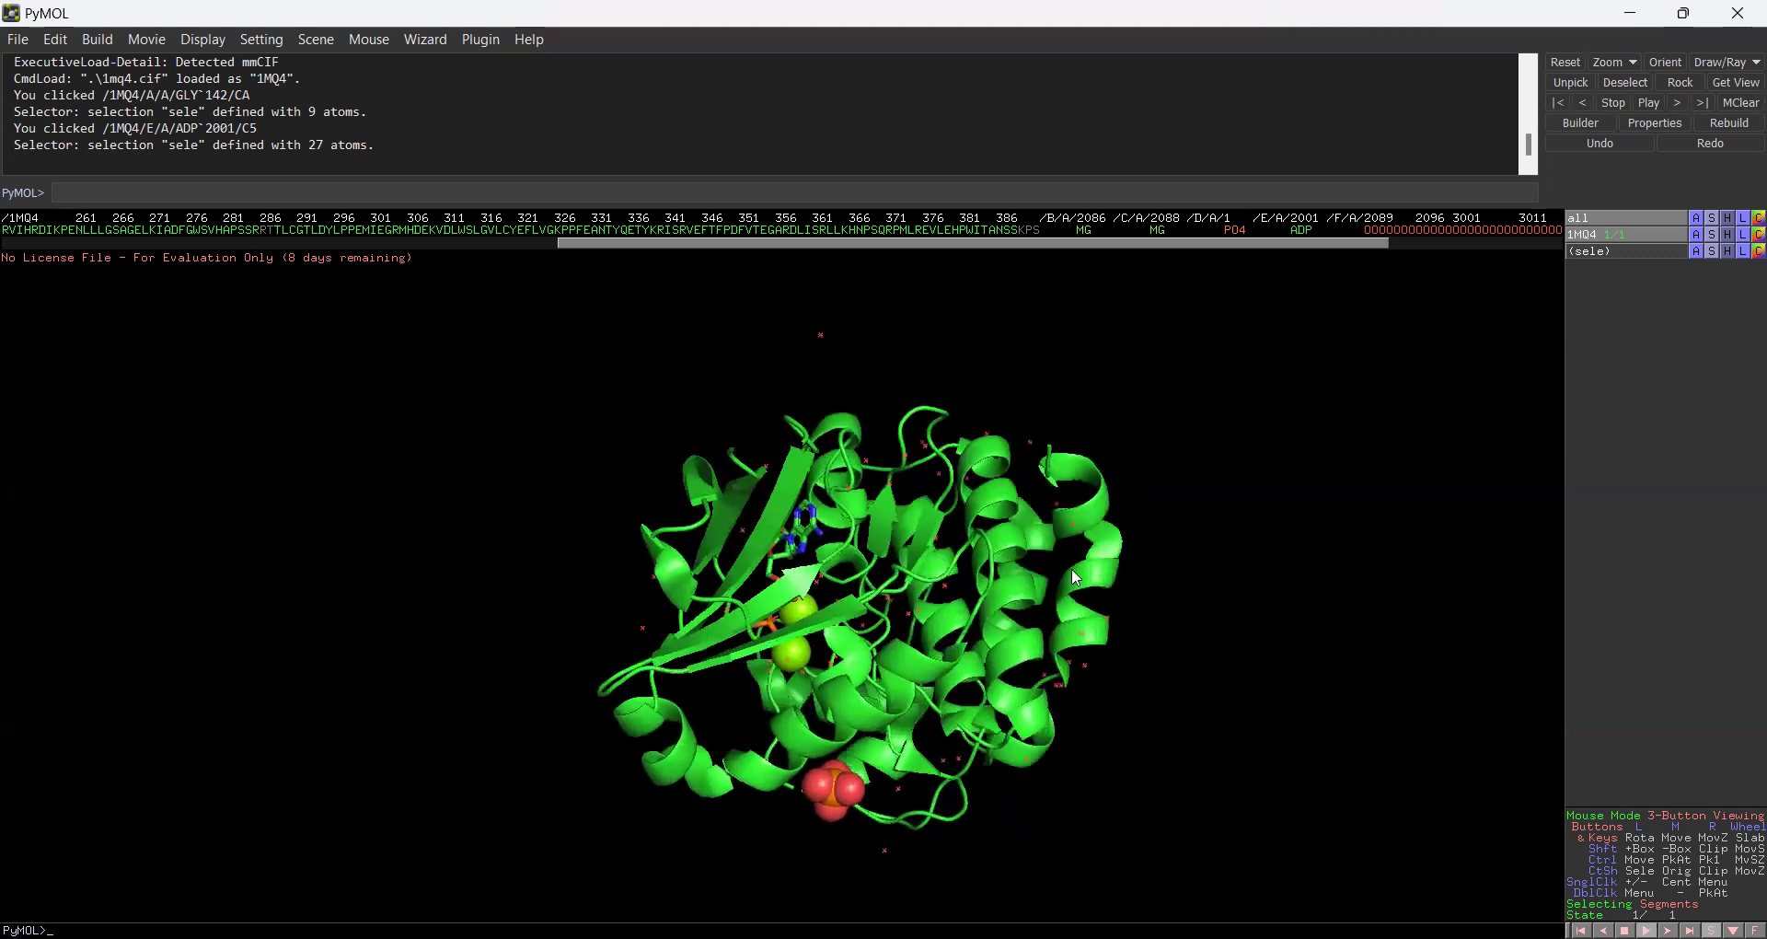
Step: Try to select the ADP ligand by picking its phosphate in the rotated structure, and disable that selection
{"action": "left_click_drag", "start_coordinate": [1167, 522], "coordinate": [931, 713]}
{"action": "right_click", "coordinate": [698, 537]}
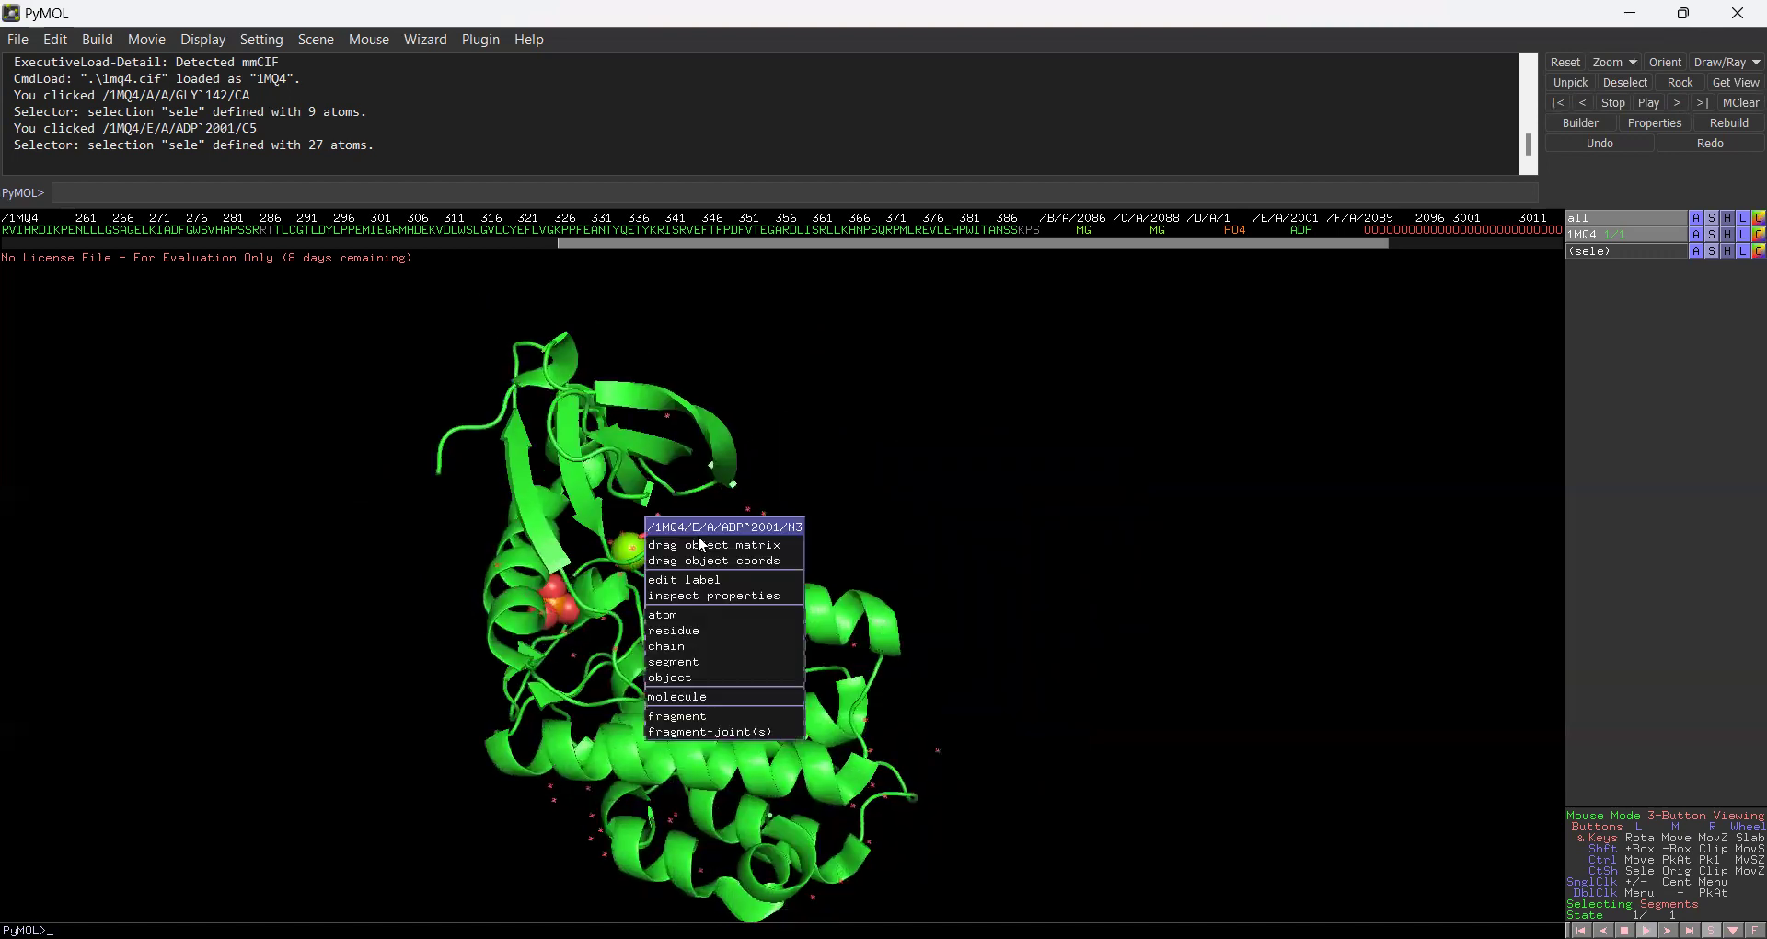
{"action": "left_click", "coordinate": [658, 526]}
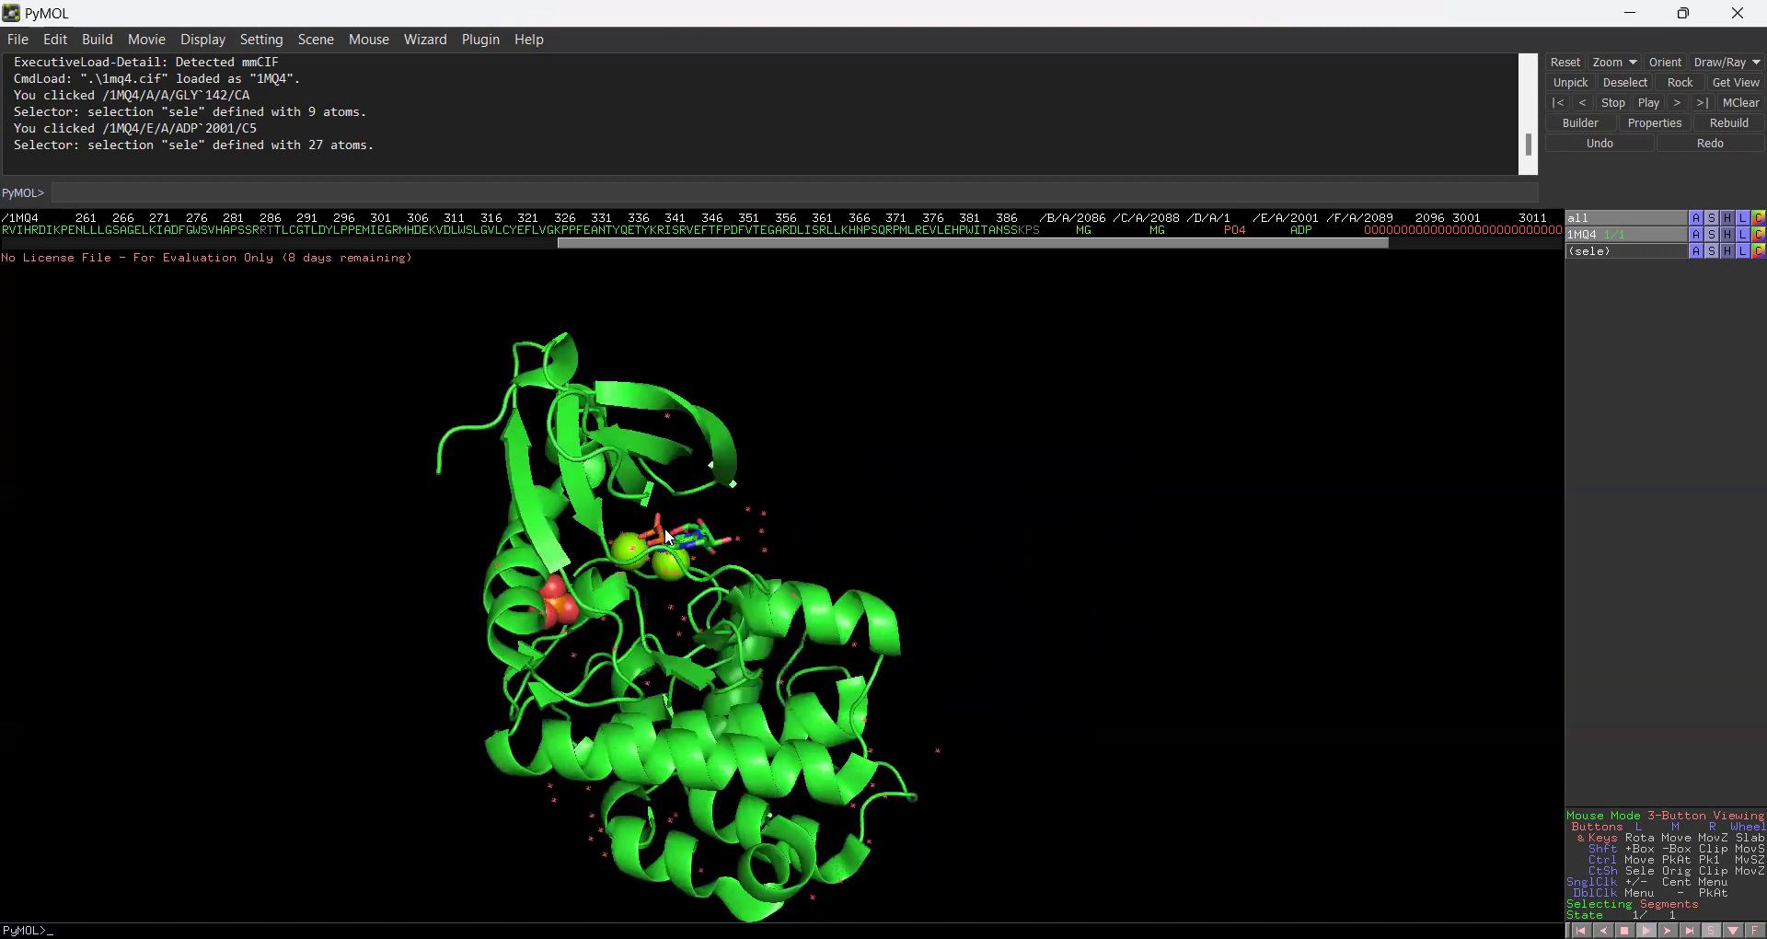
{"action": "left_click", "coordinate": [665, 538]}
{"action": "right_click", "coordinate": [666, 538]}
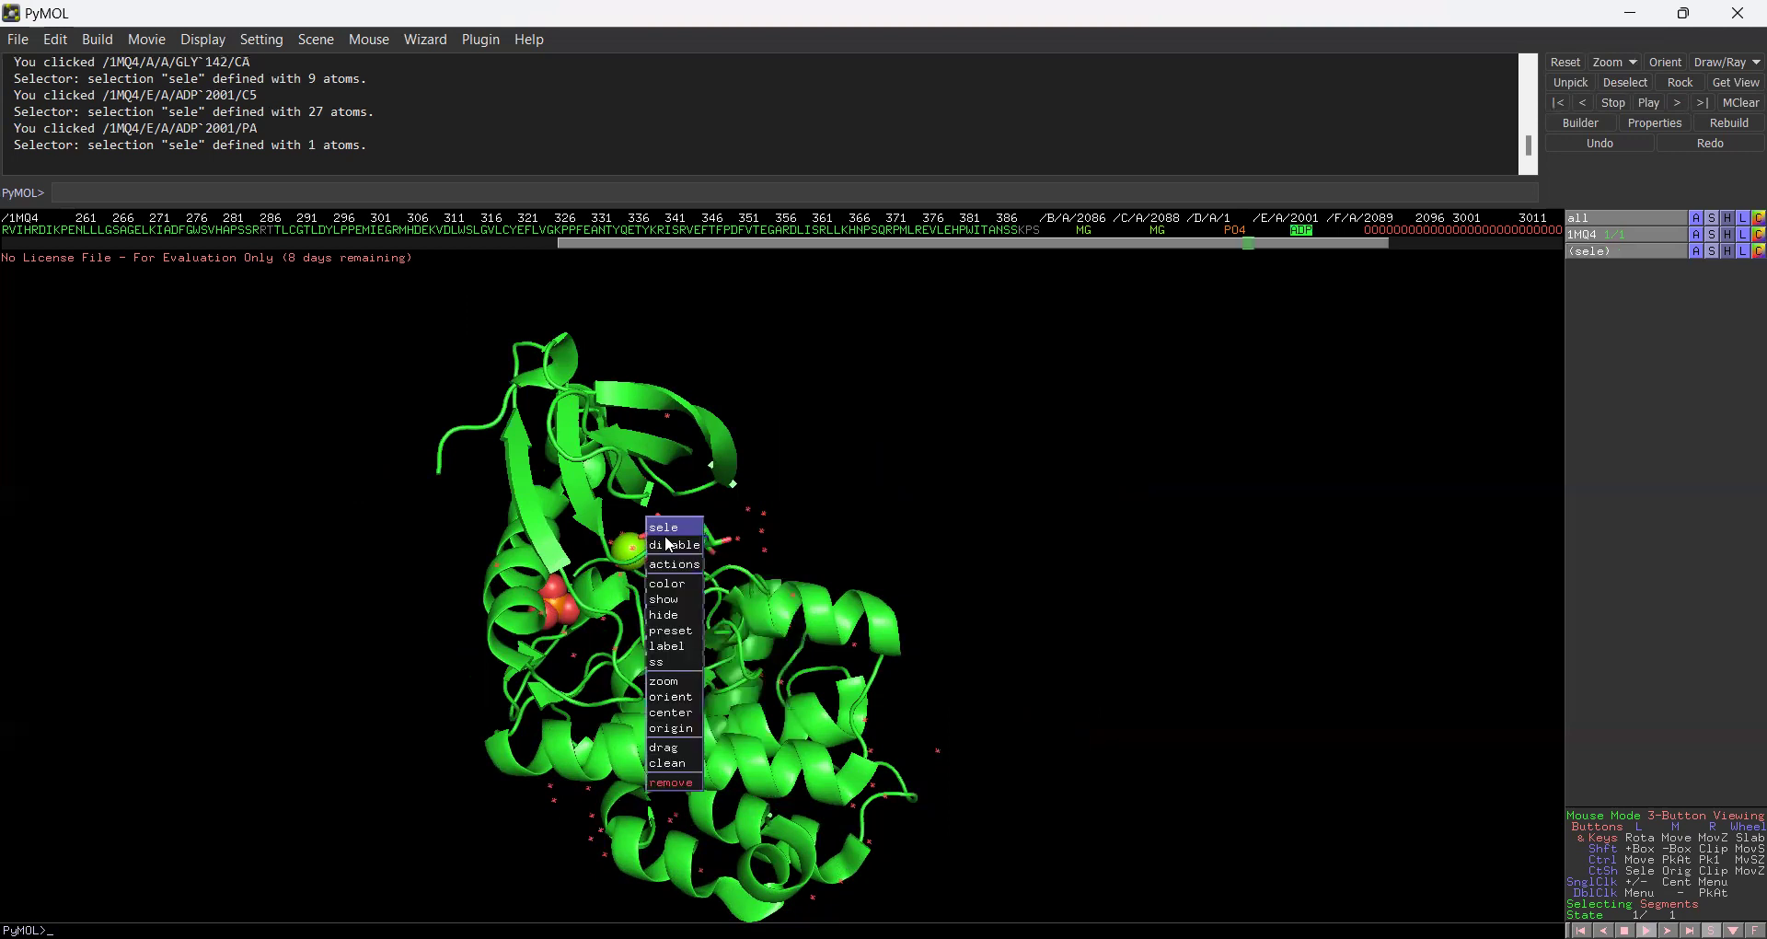
{"action": "left_click", "coordinate": [665, 537]}
{"action": "right_click", "coordinate": [695, 534]}
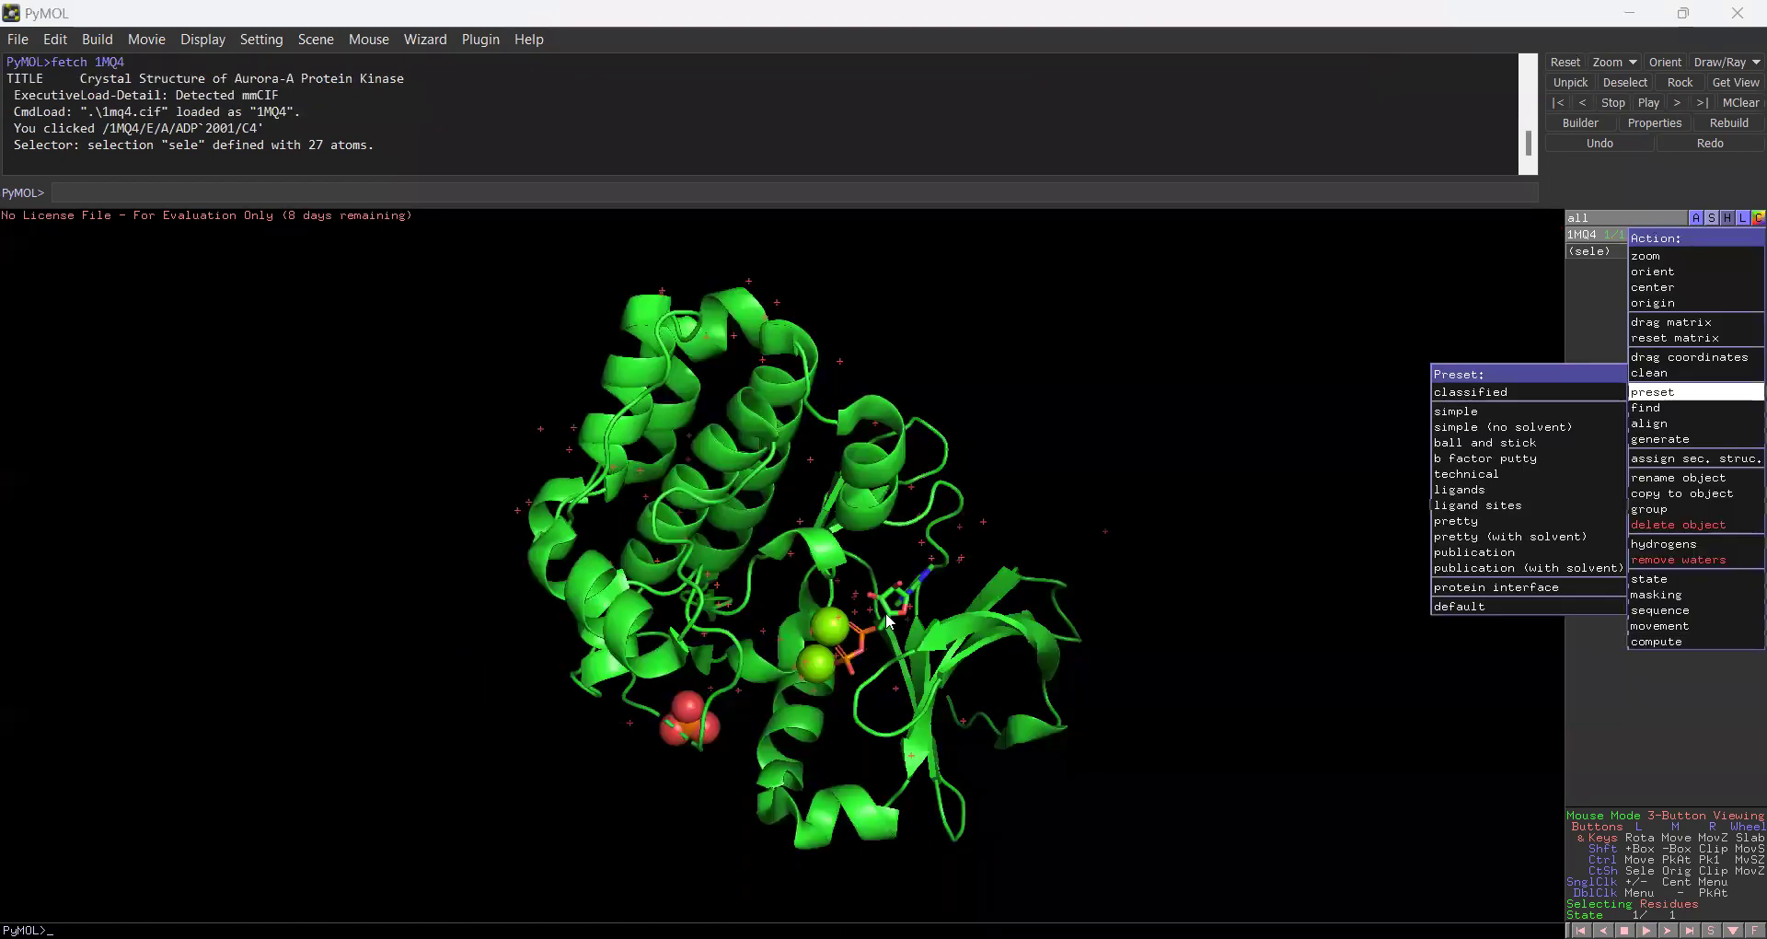
Step: Apply the ligands preset to the 1MQ4 object
{"action": "left_click", "coordinate": [1557, 318]}
{"action": "left_click", "coordinate": [1695, 232]}
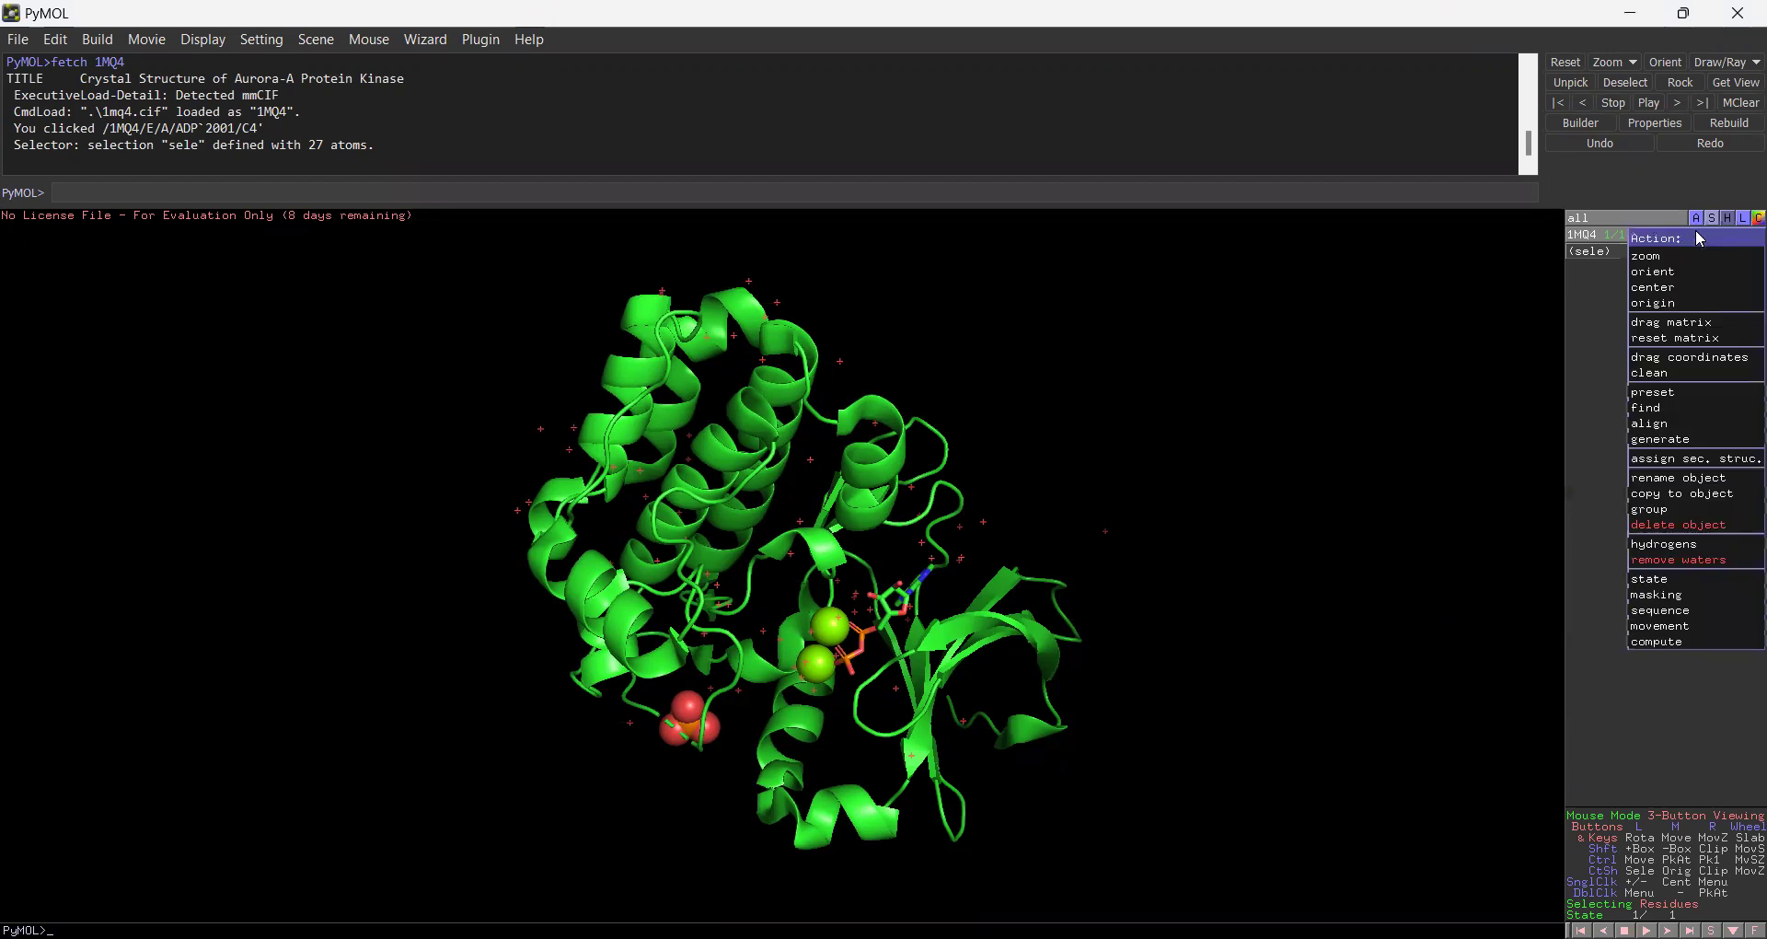
{"action": "mouse_move", "coordinate": [1666, 399]}
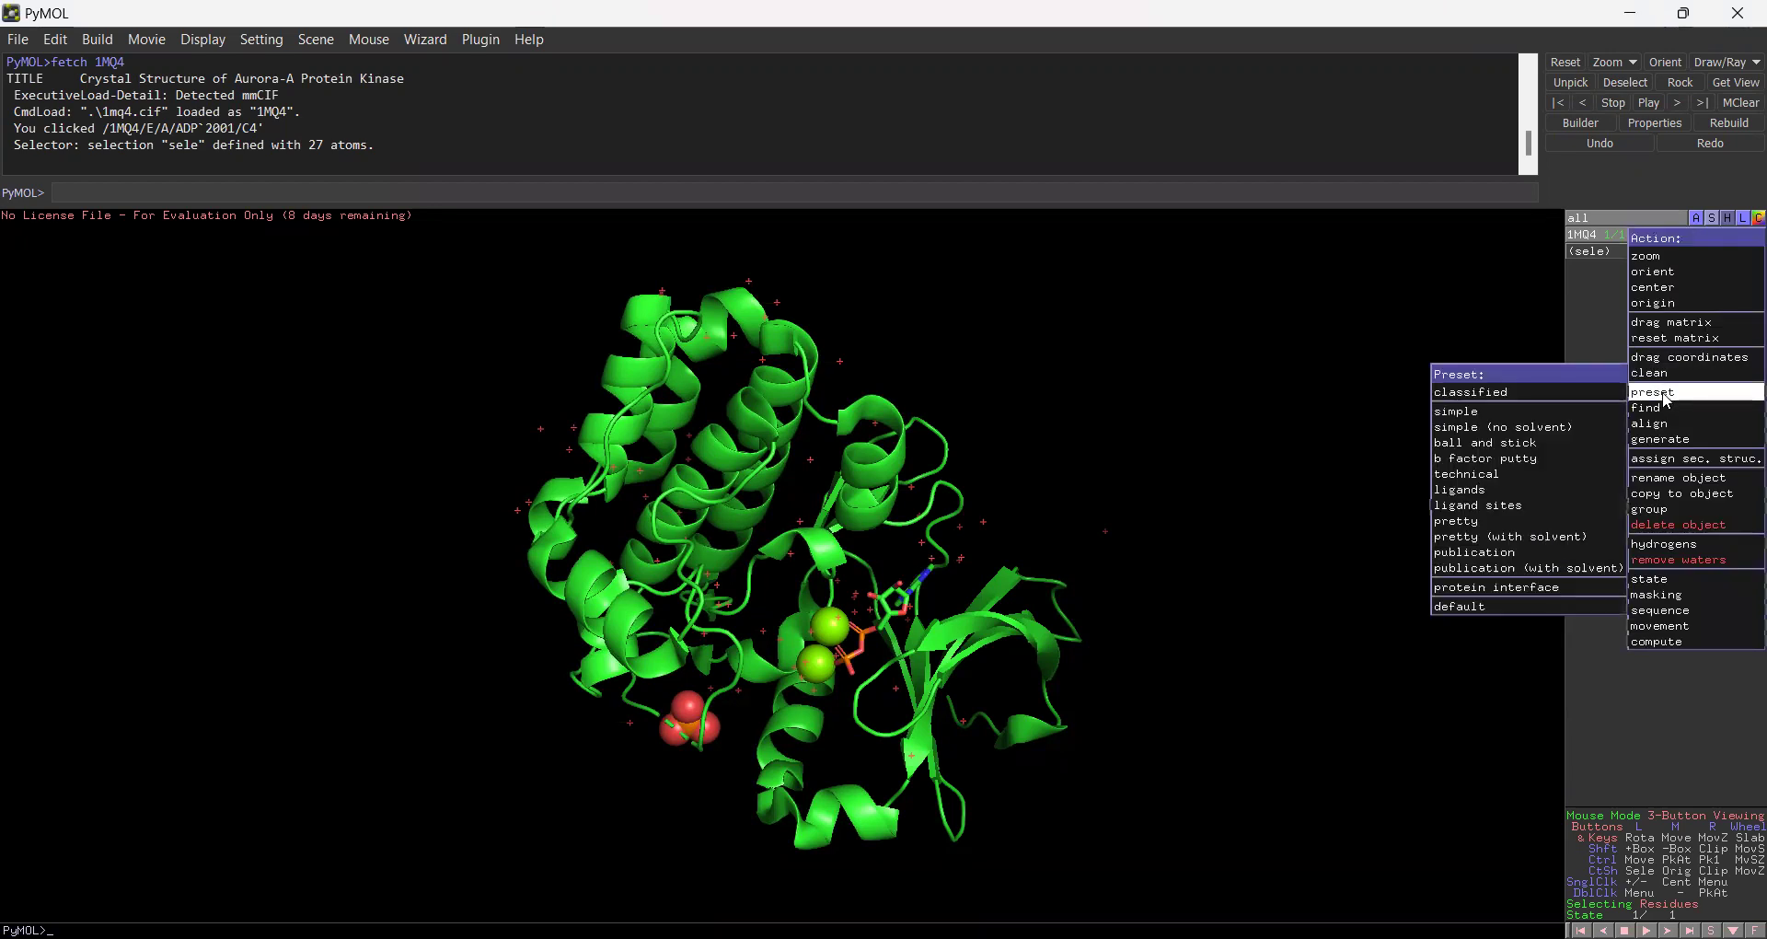
{"action": "left_click", "coordinate": [1475, 490]}
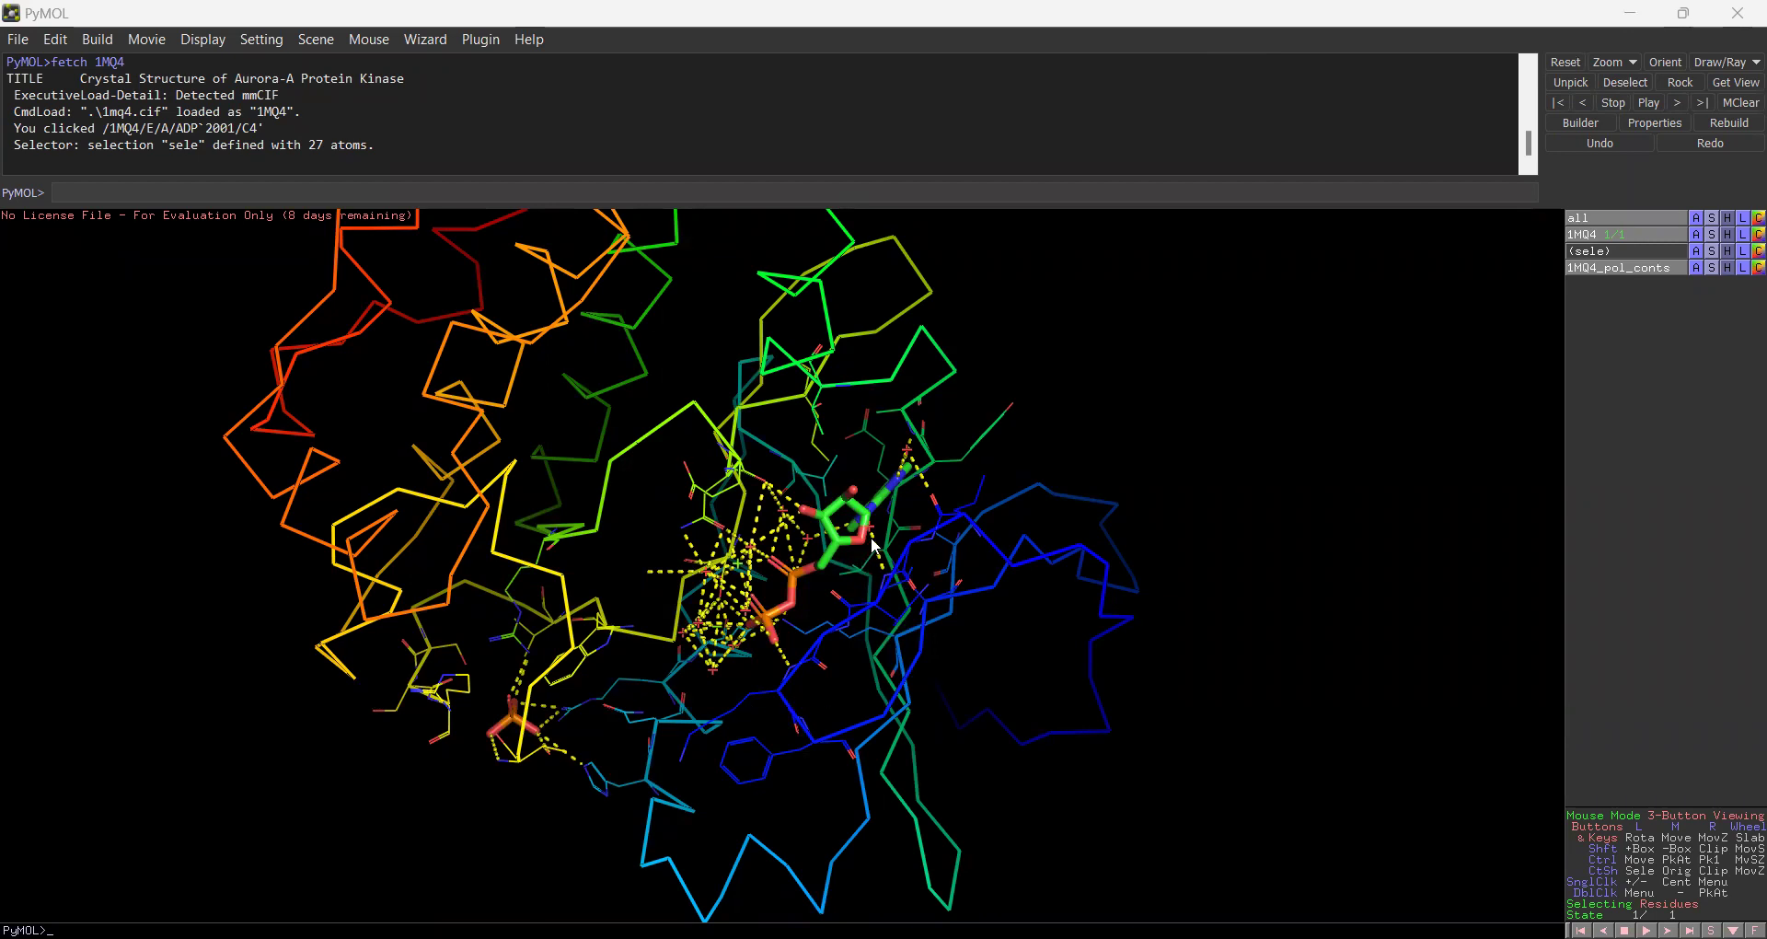
Step: Hide the ribbon representation of the 1MQ4 object, leaving the ligands and their surrounding residues
{"action": "left_click", "coordinate": [1728, 235]}
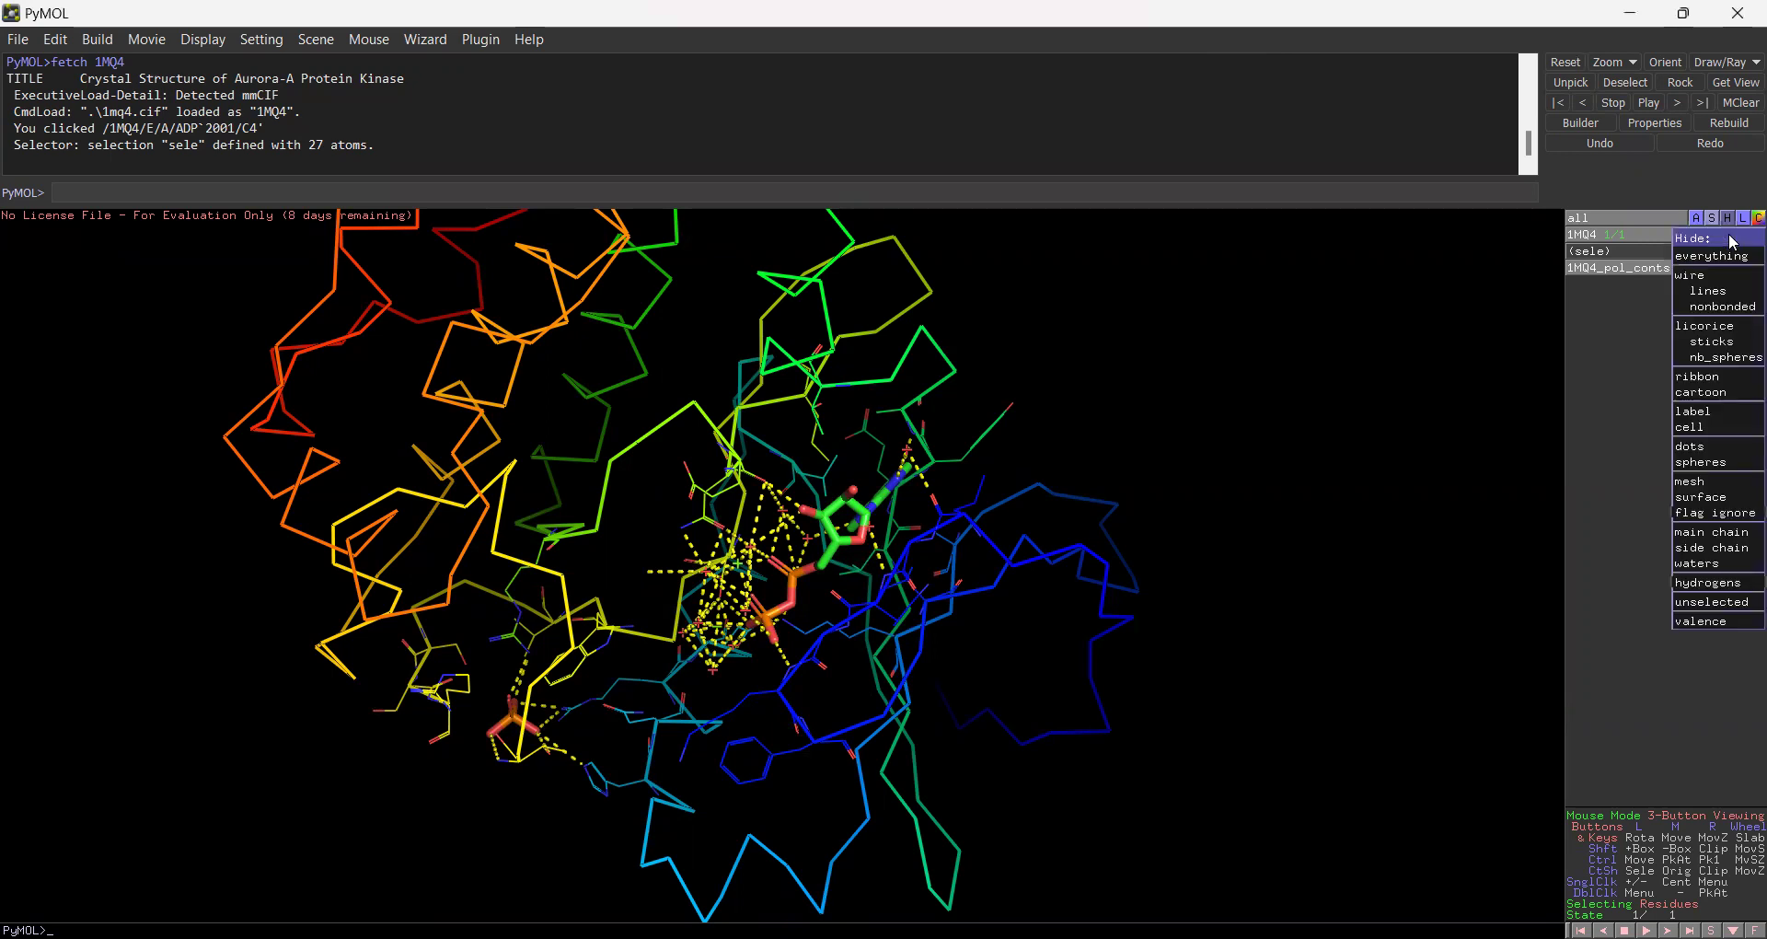
{"action": "left_click", "coordinate": [1717, 377]}
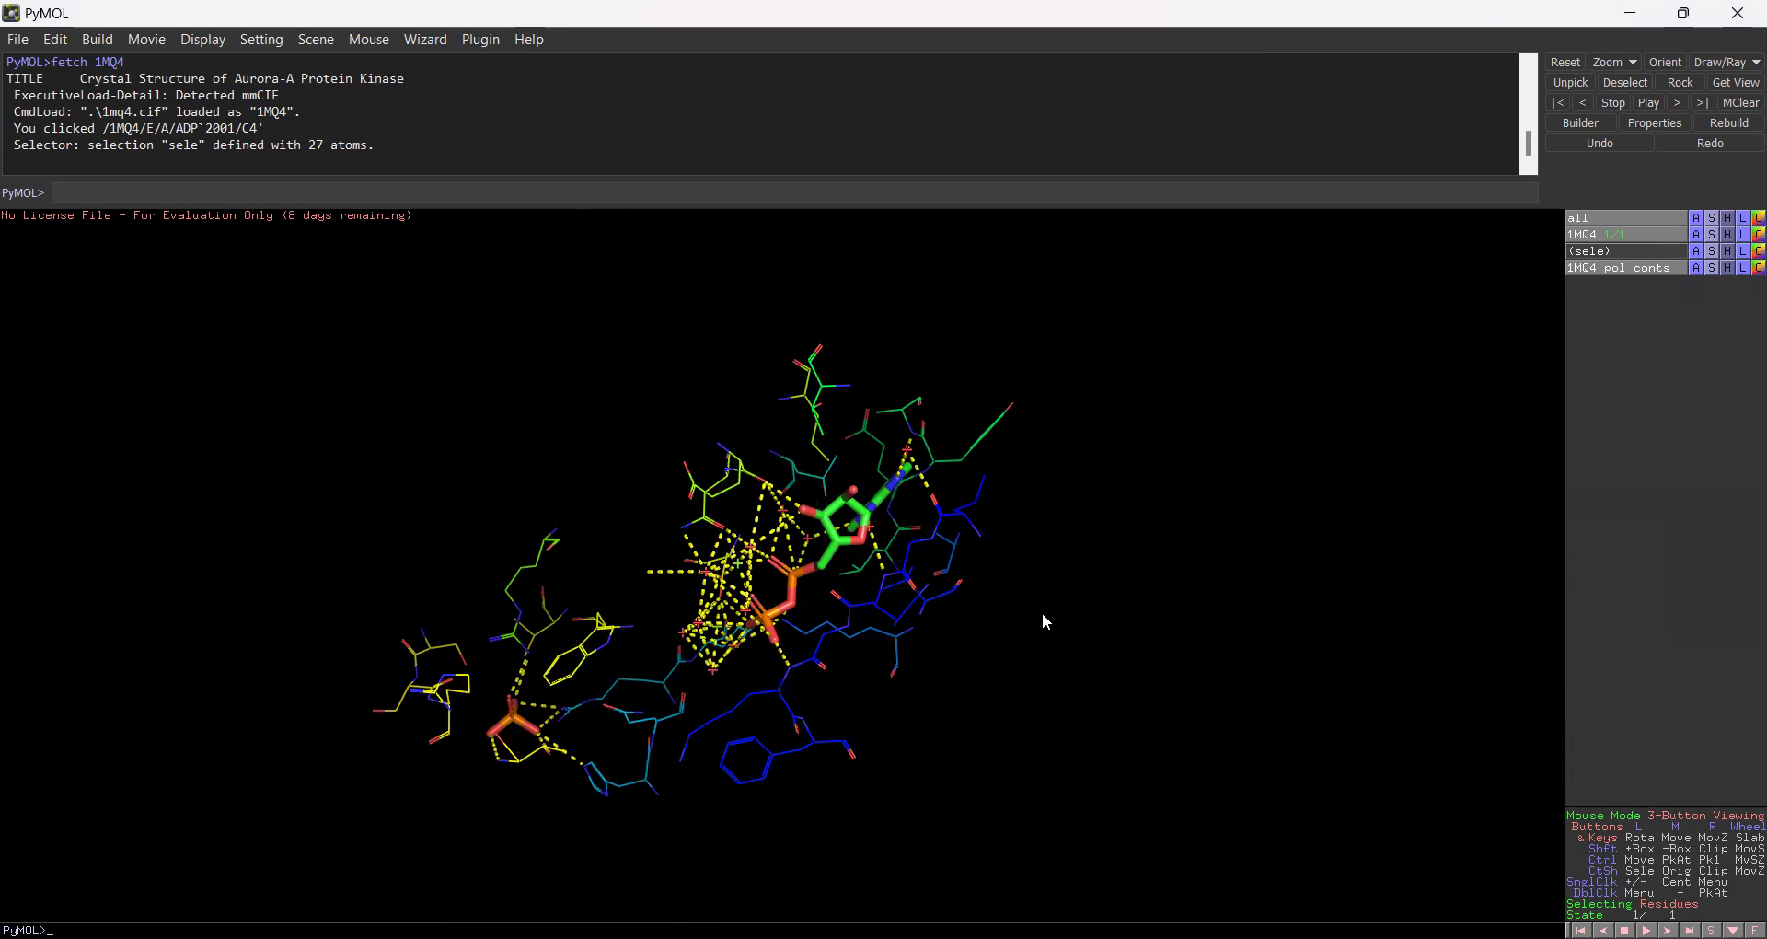
{"action": "left_click_drag", "start_coordinate": [915, 599], "coordinate": [987, 648]}
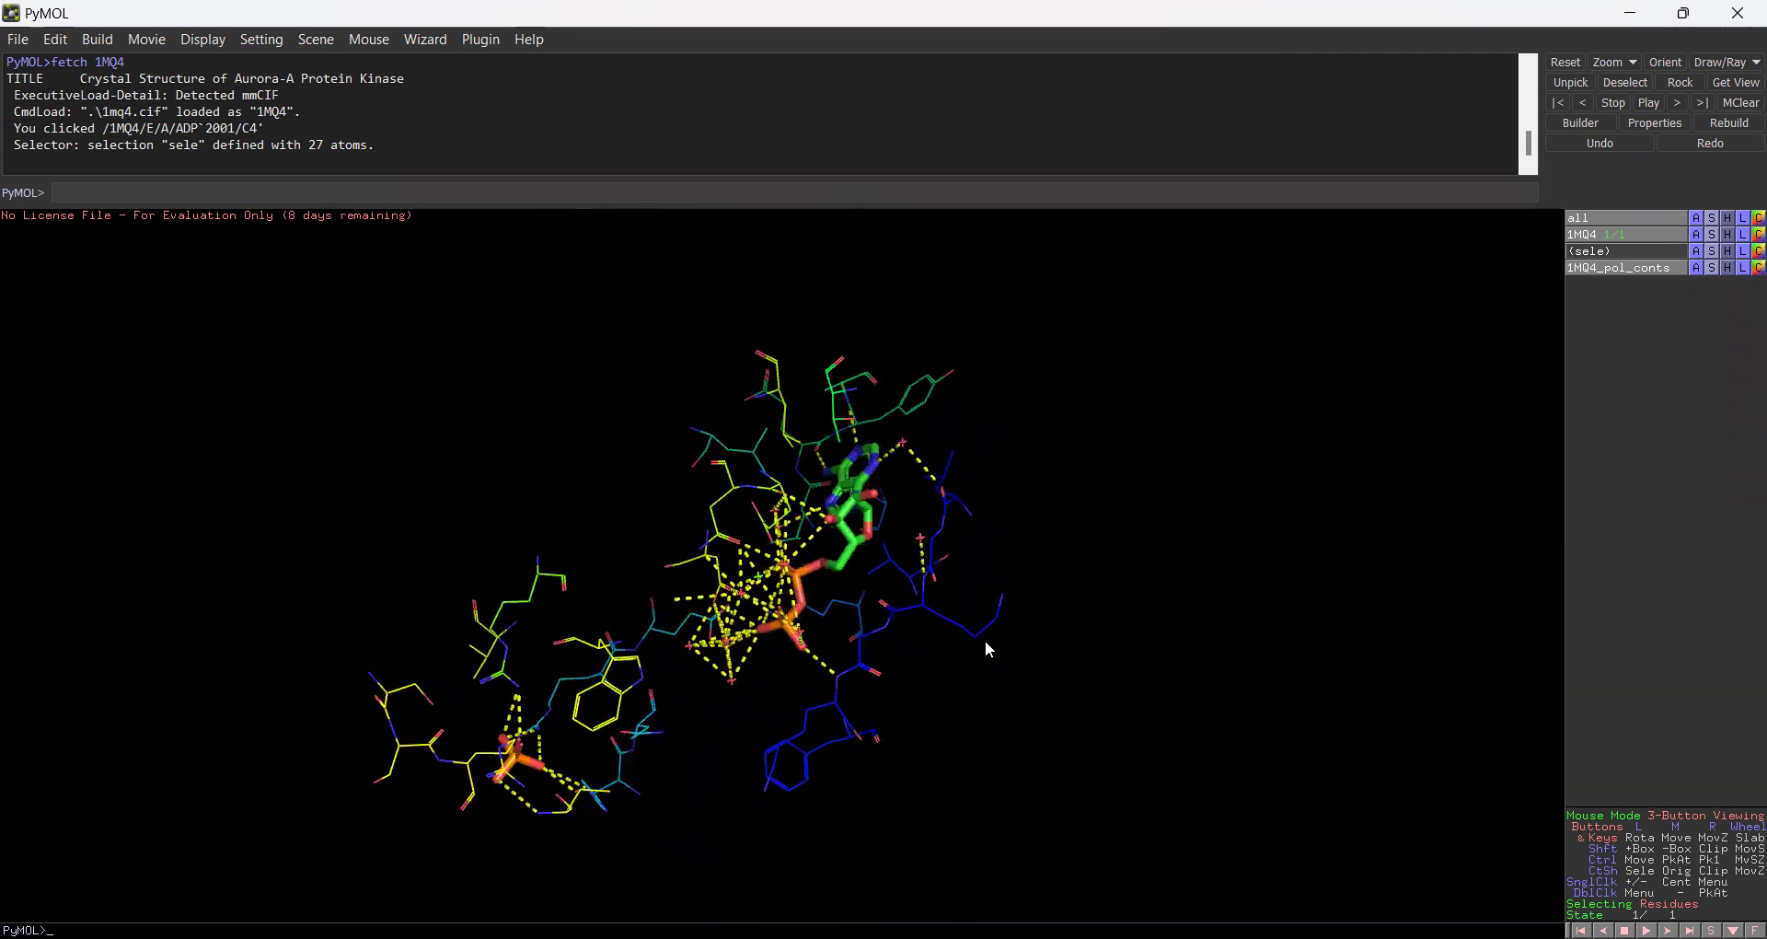
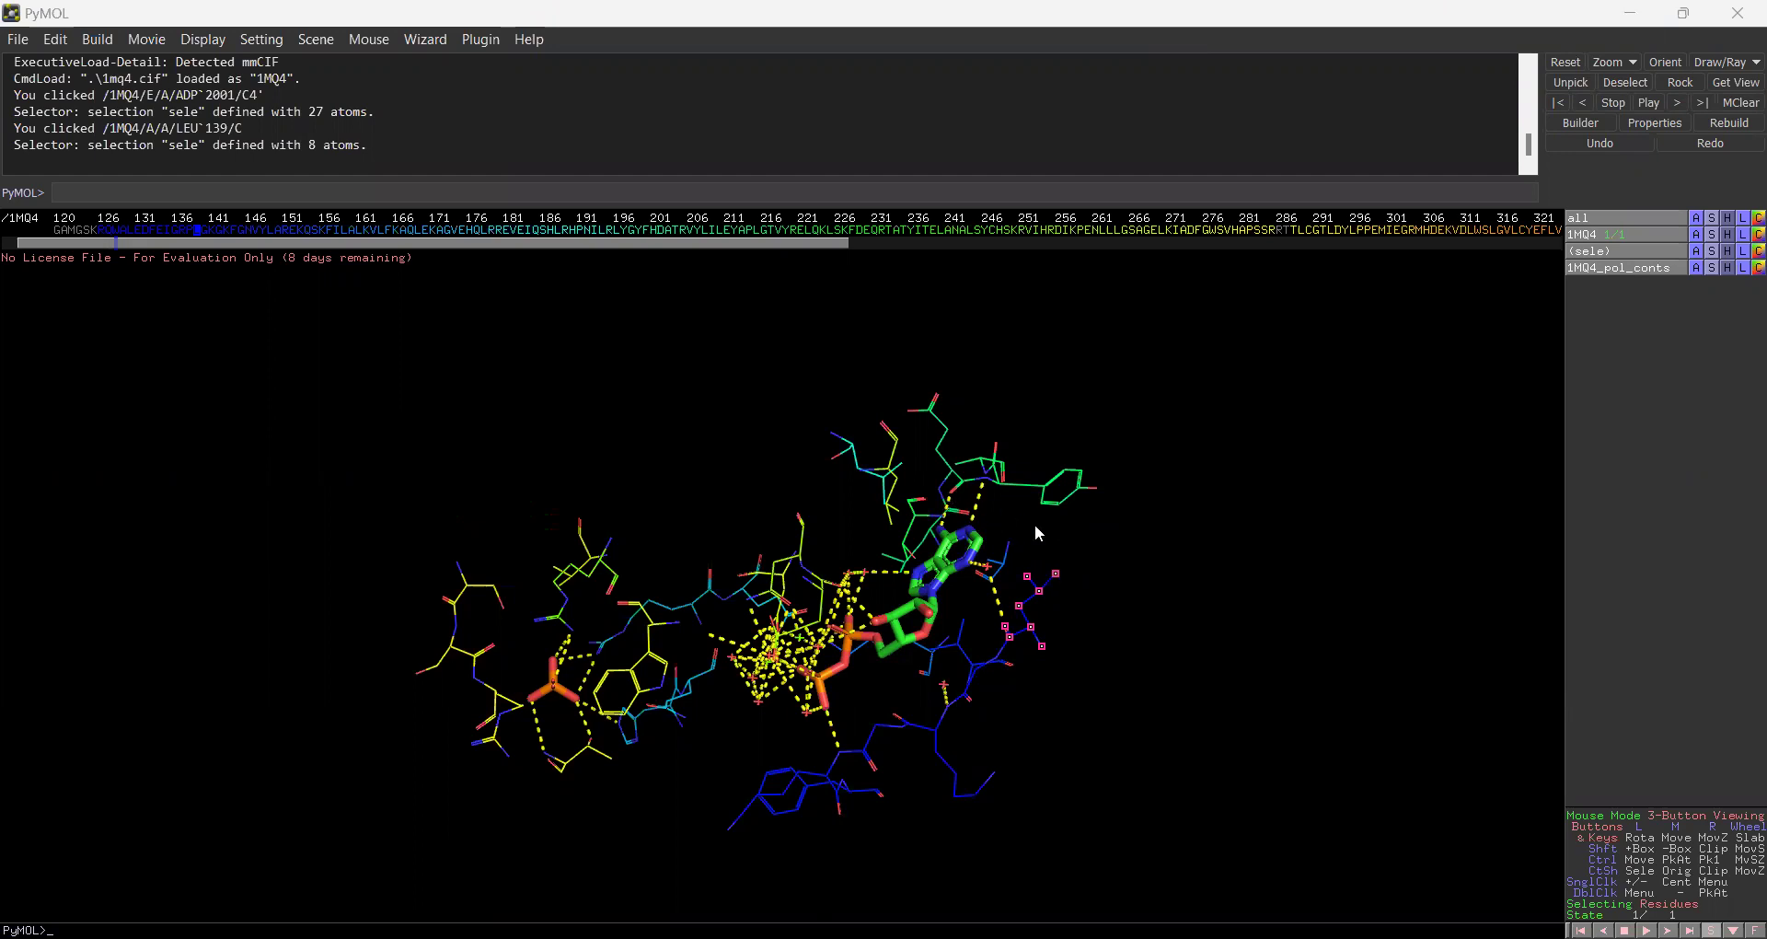
Step: Add the contact residues GLU 211 and TYR 212 beside the ADP's adenine ring to the active selection
{"action": "left_click_drag", "start_coordinate": [1034, 523], "coordinate": [654, 438]}
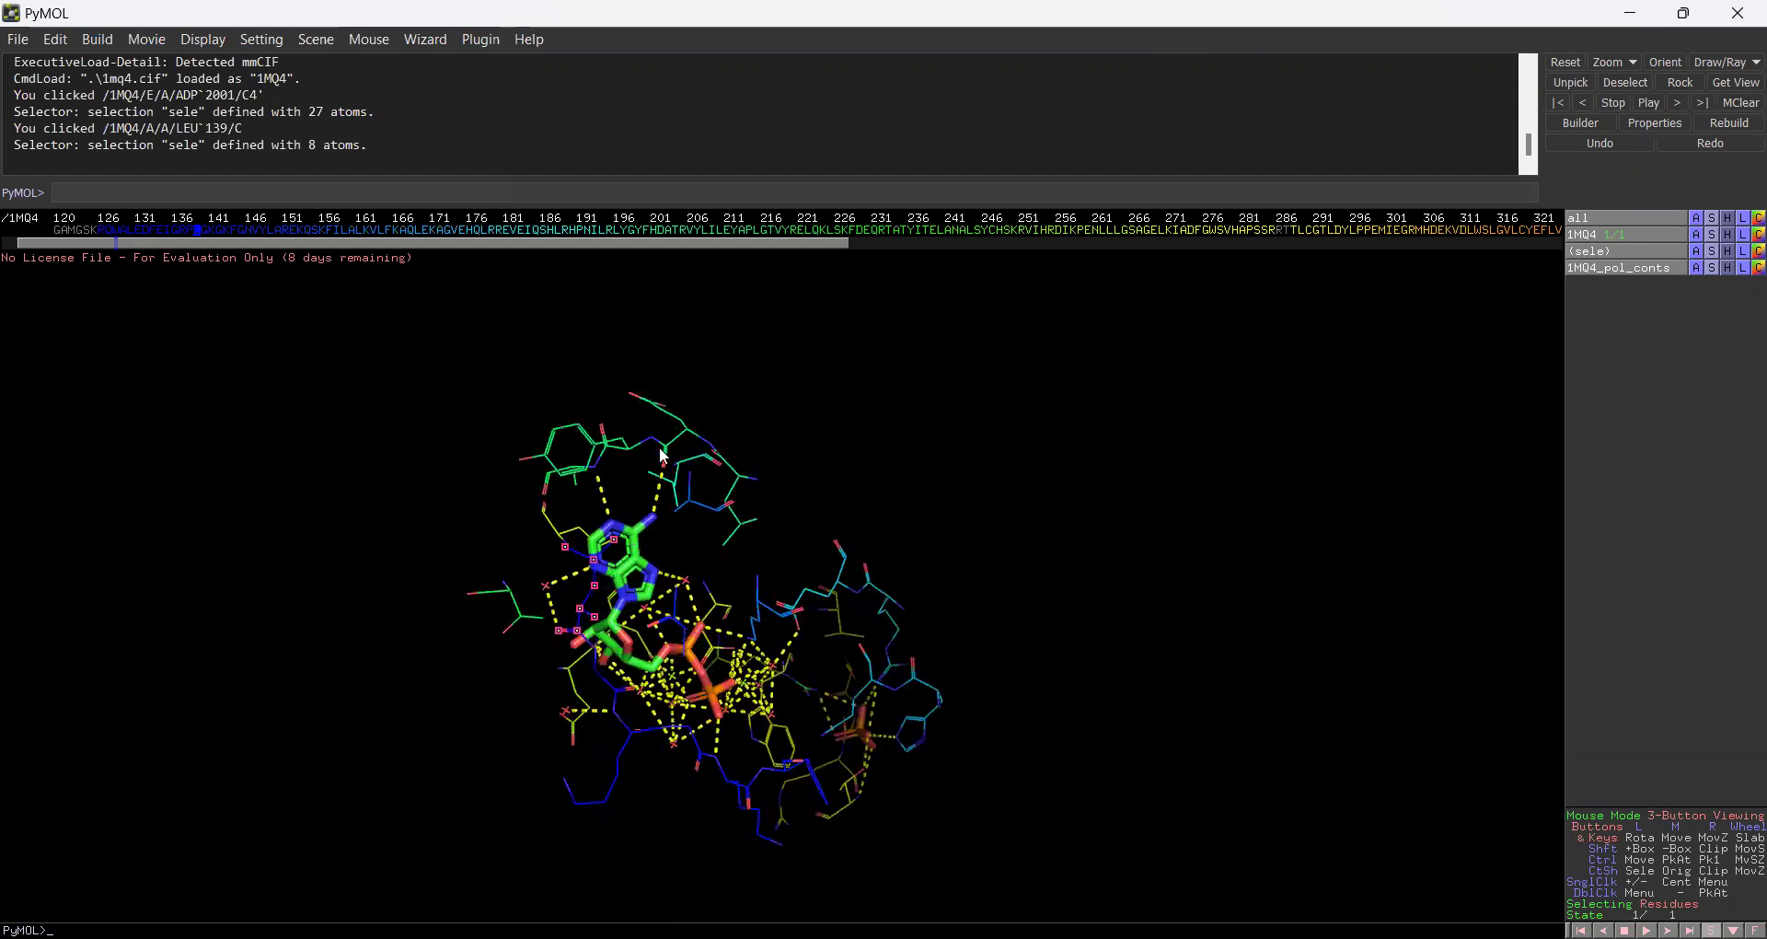
{"action": "middle_click", "coordinate": [662, 454]}
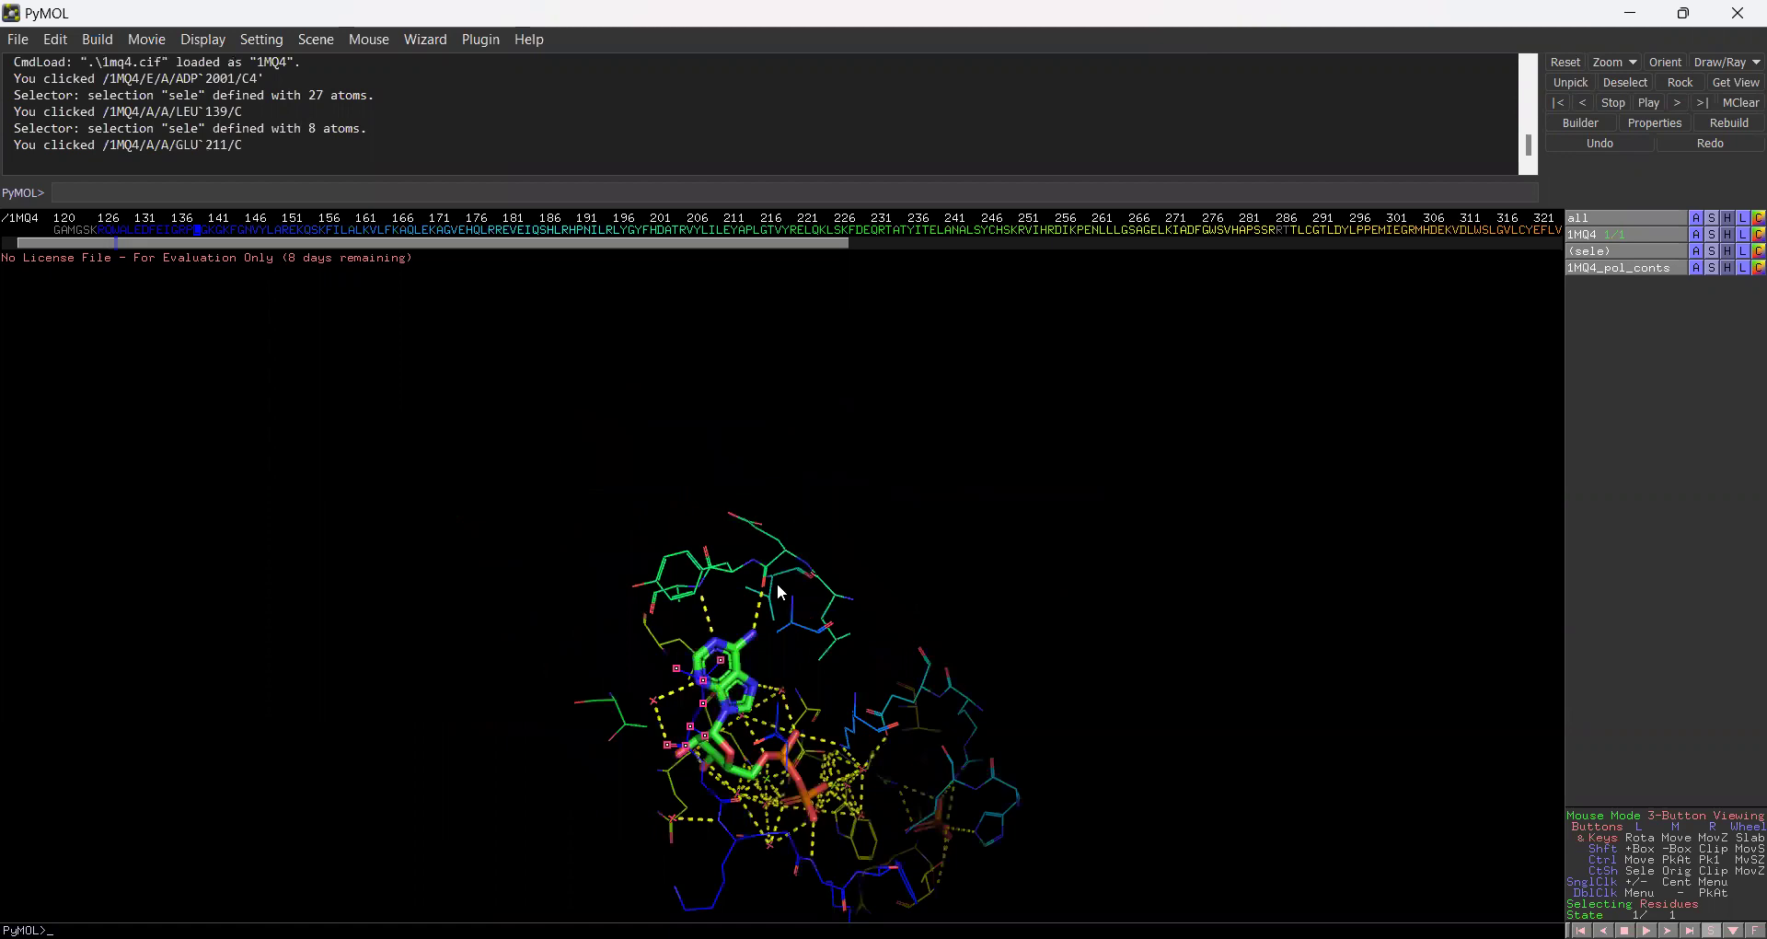
{"action": "left_click", "coordinate": [783, 605]}
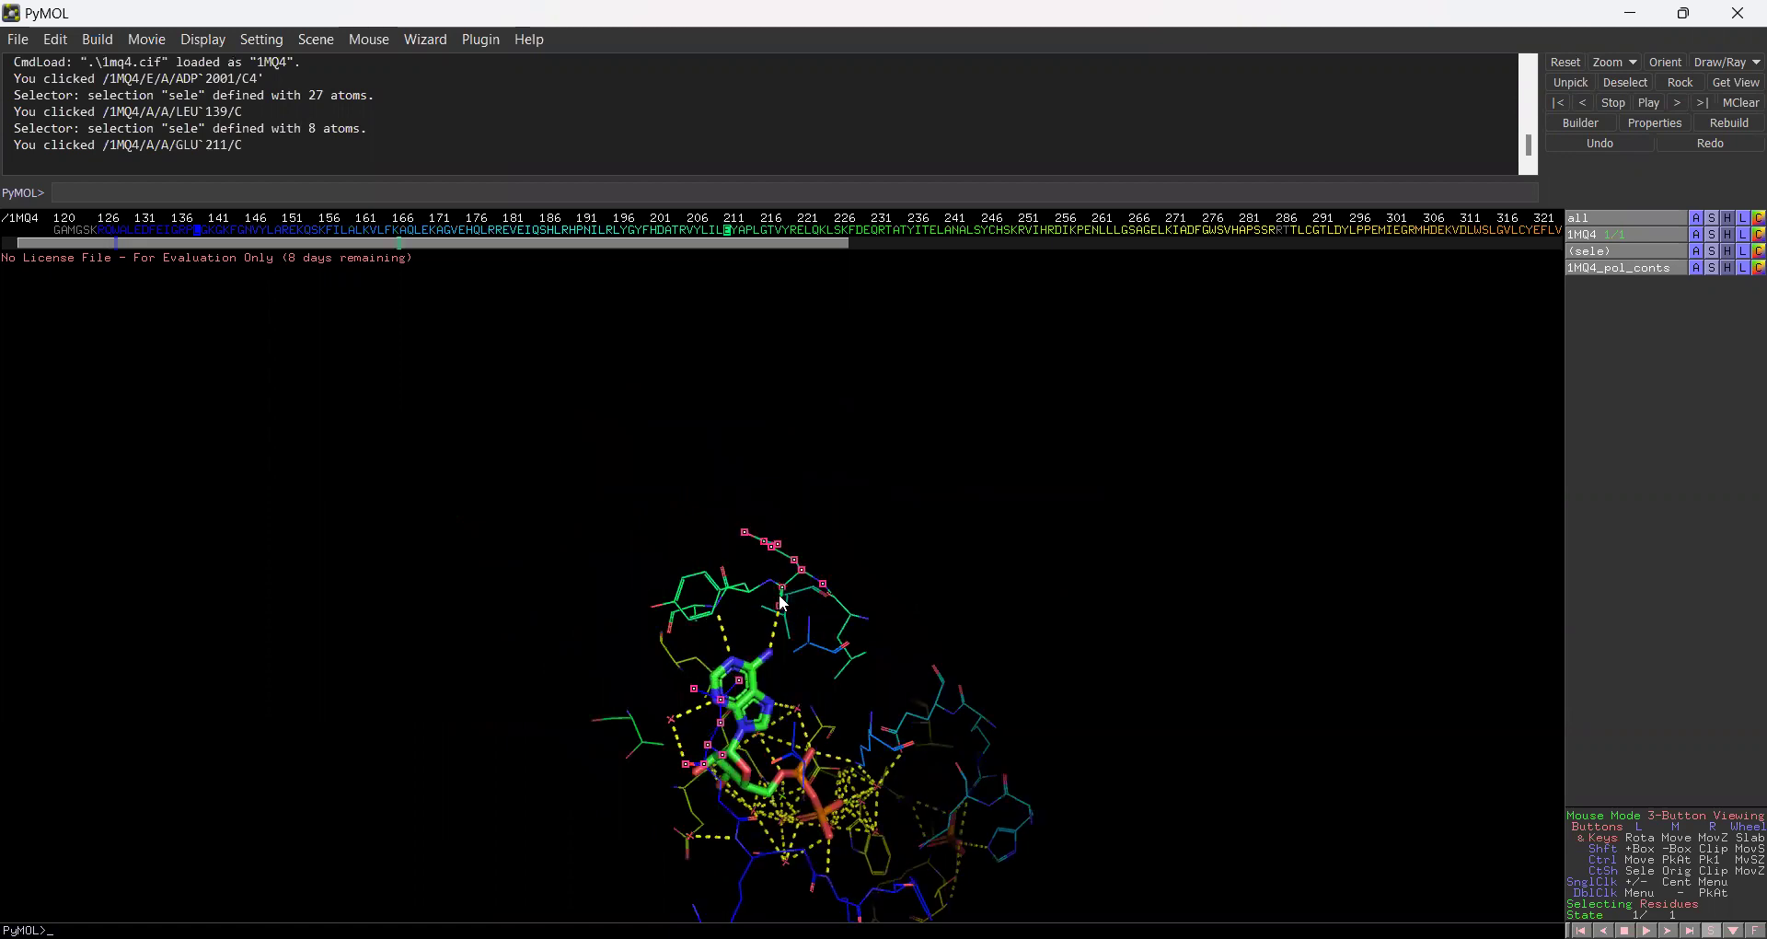
{"action": "middle_click", "coordinate": [714, 614]}
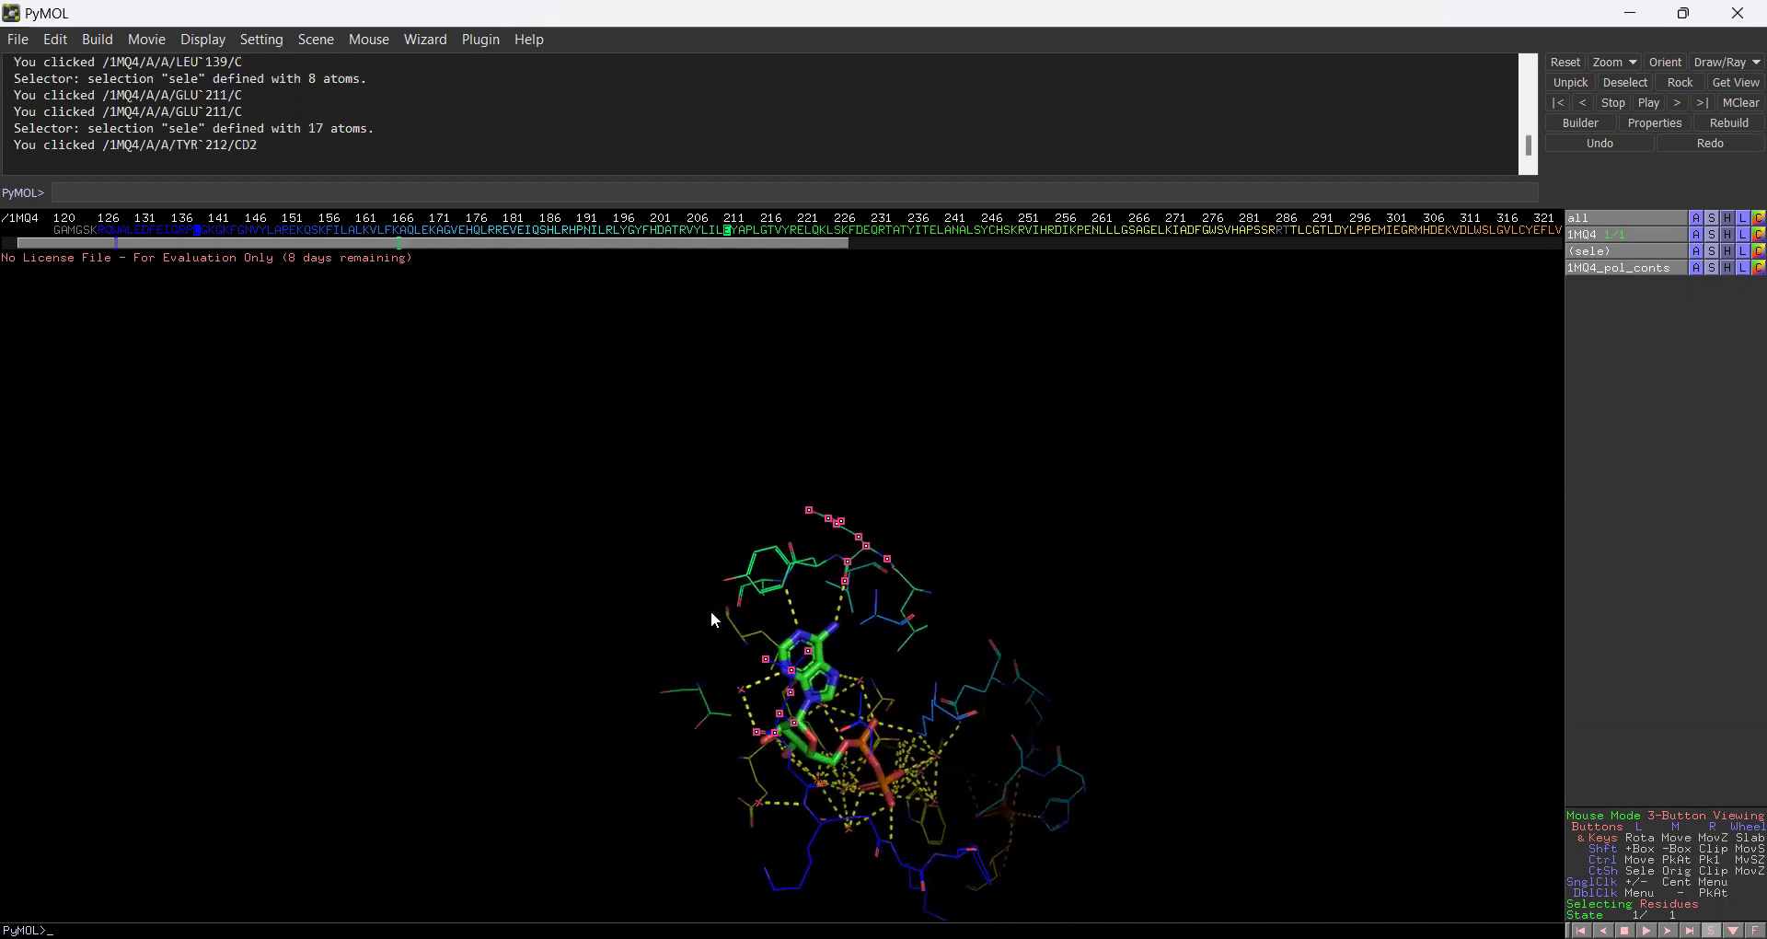
{"action": "left_click", "coordinate": [769, 593]}
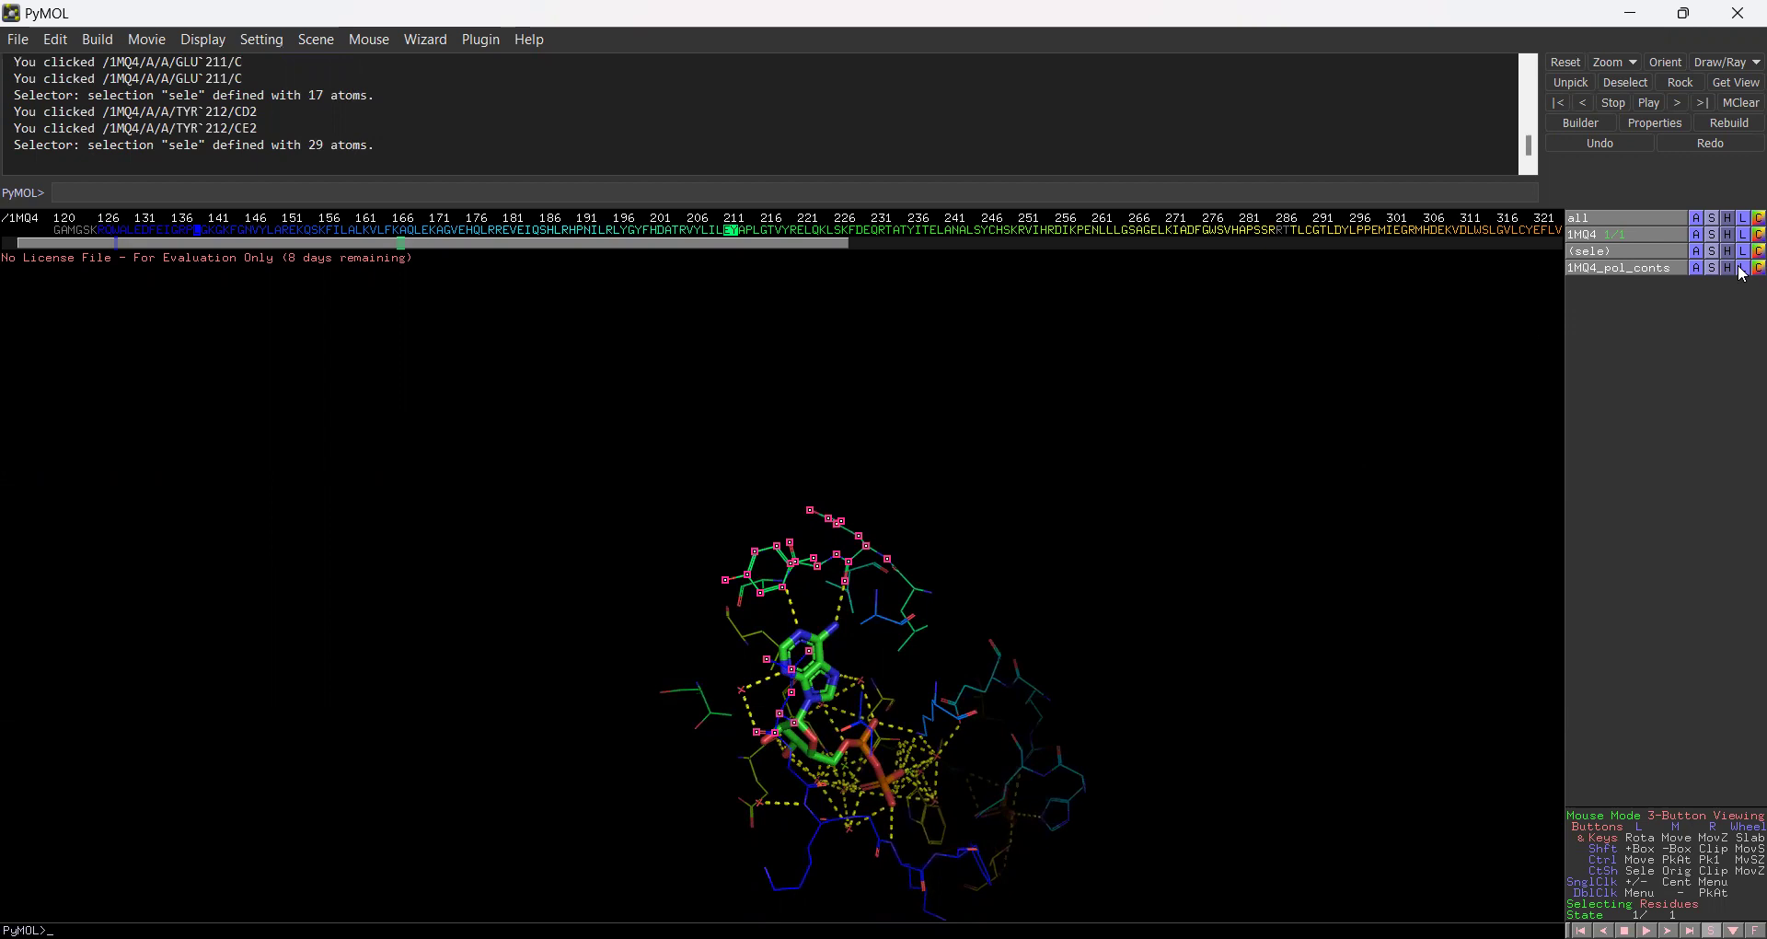
Step: Label the selected contact residues by residue and clear the active selection
{"action": "right_click", "coordinate": [863, 541]}
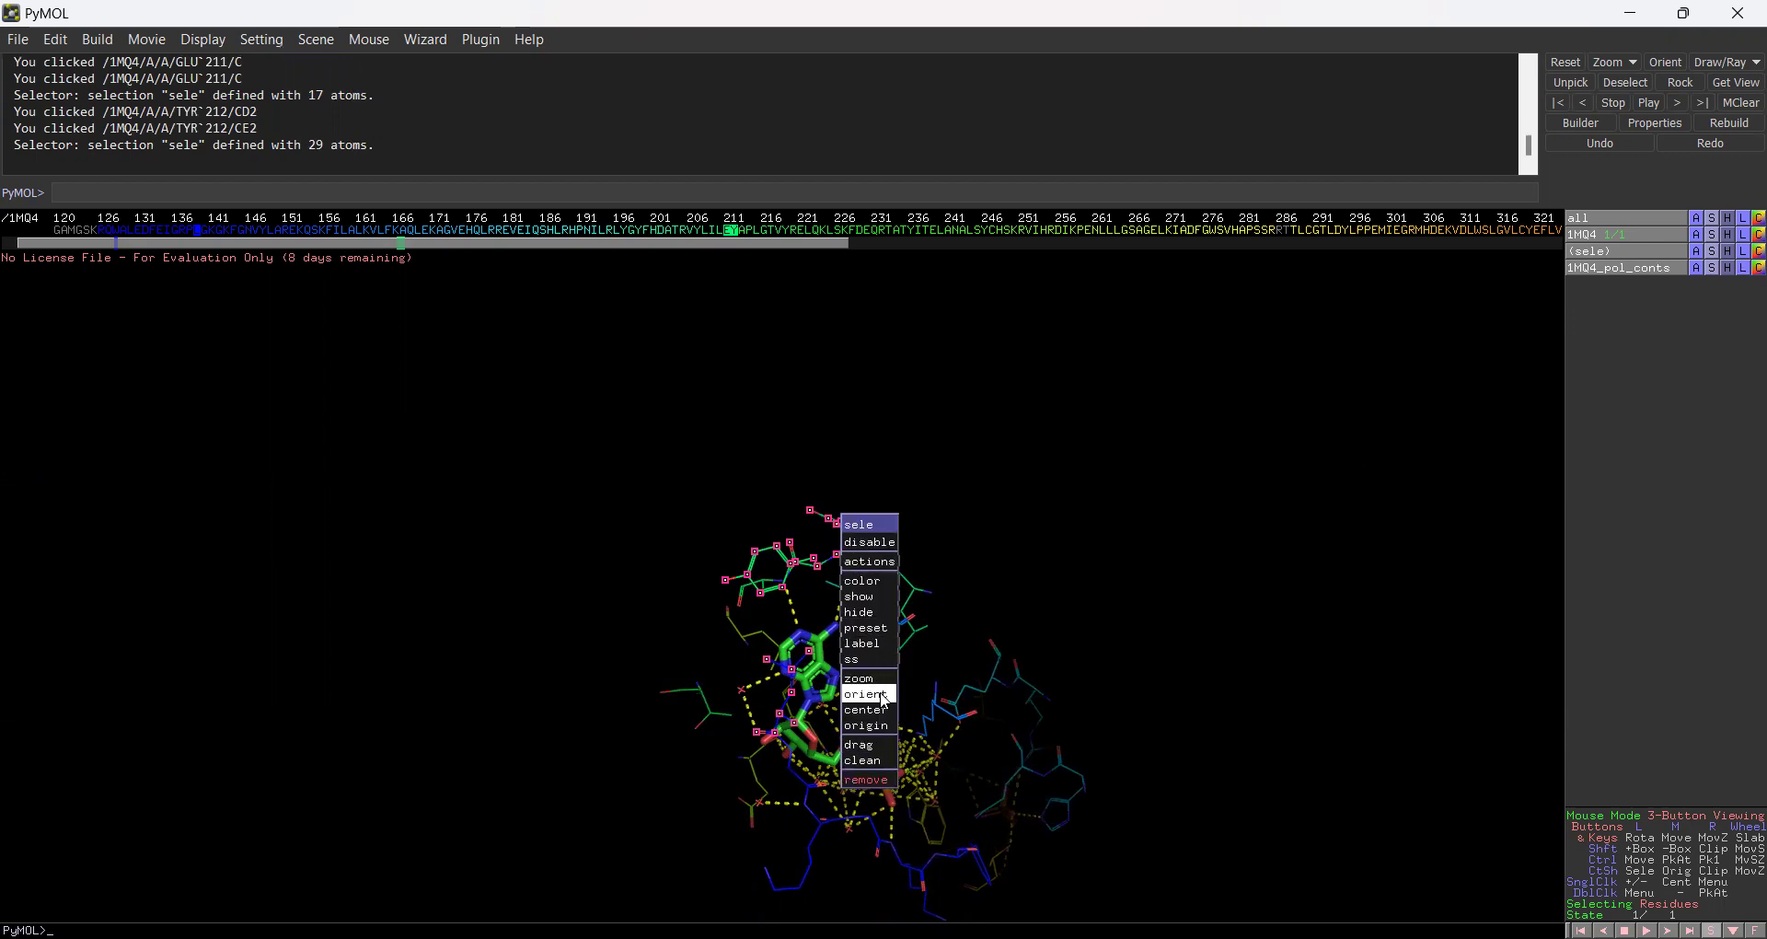
{"action": "mouse_move", "coordinate": [868, 669]}
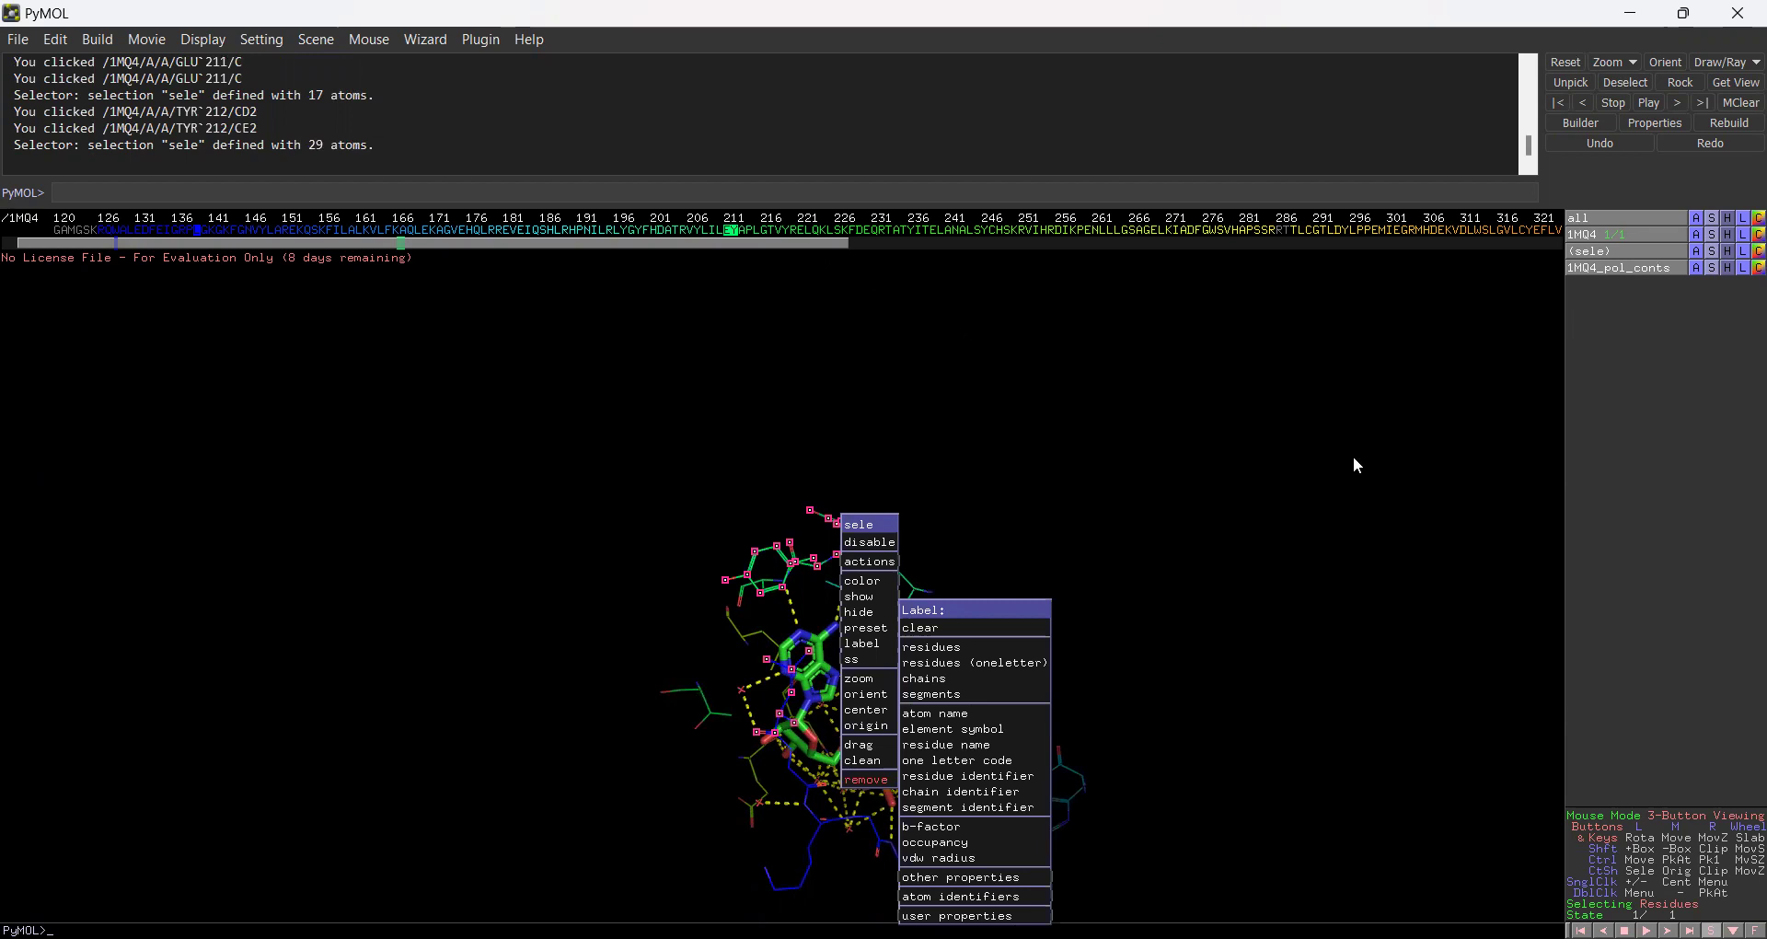
{"action": "left_click", "coordinate": [947, 647]}
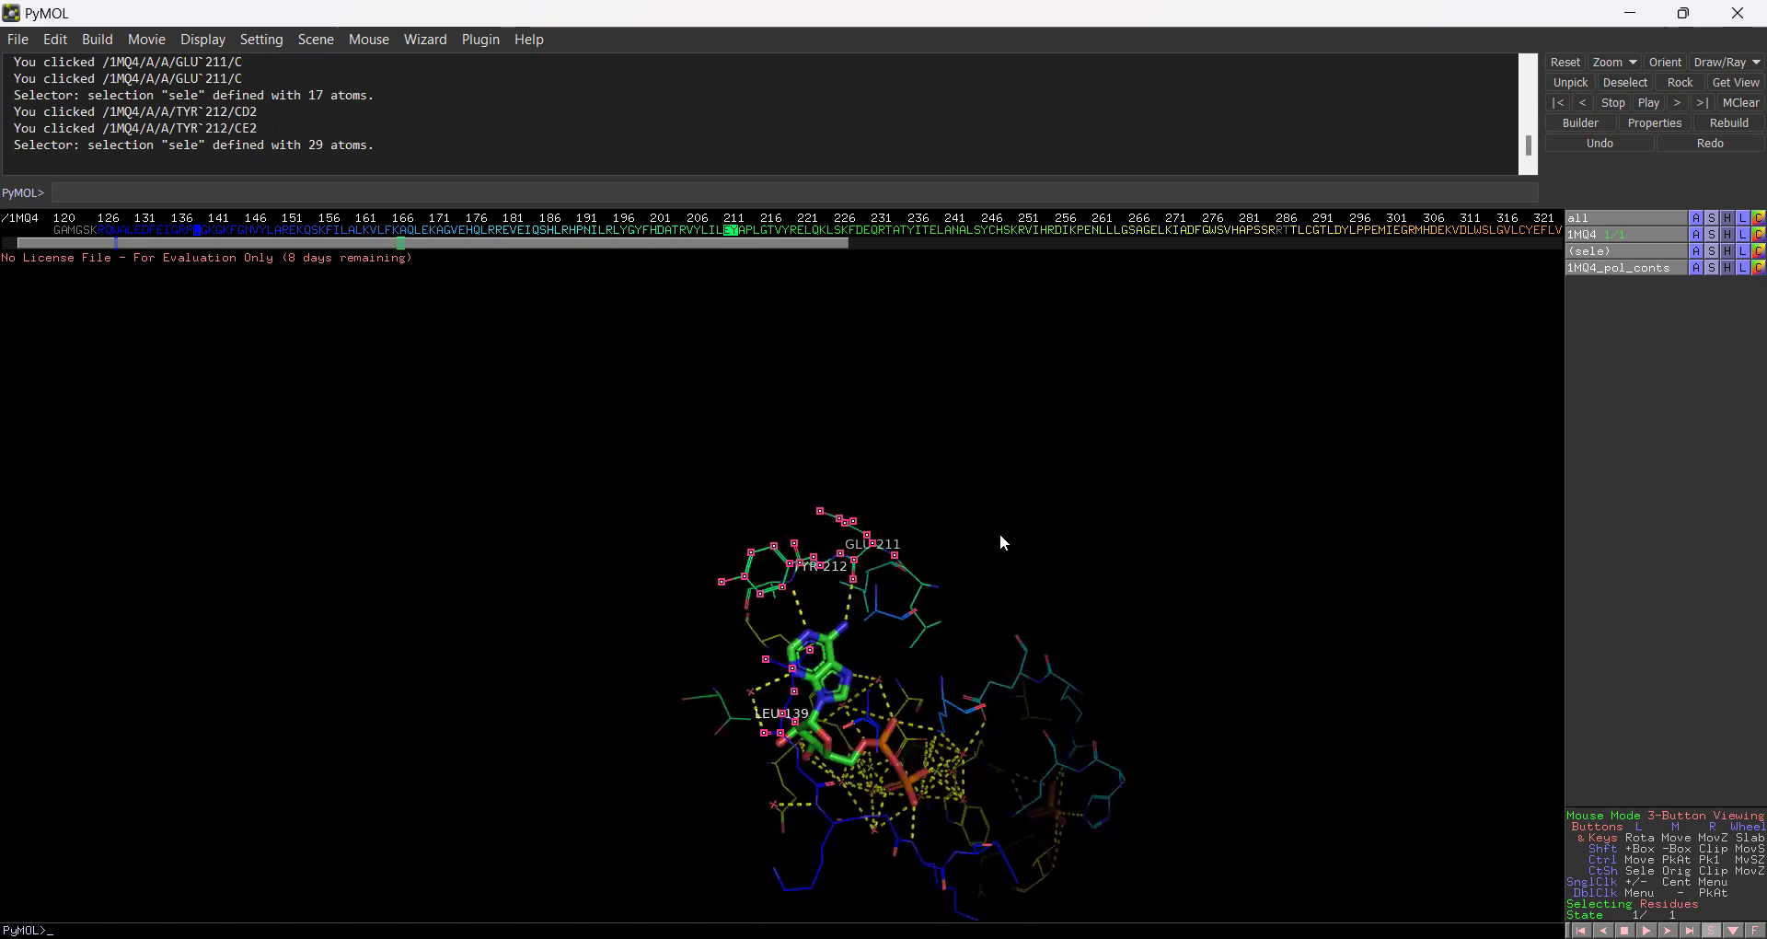
{"action": "left_click", "coordinate": [1735, 85]}
{"action": "left_click", "coordinate": [1425, 349]}
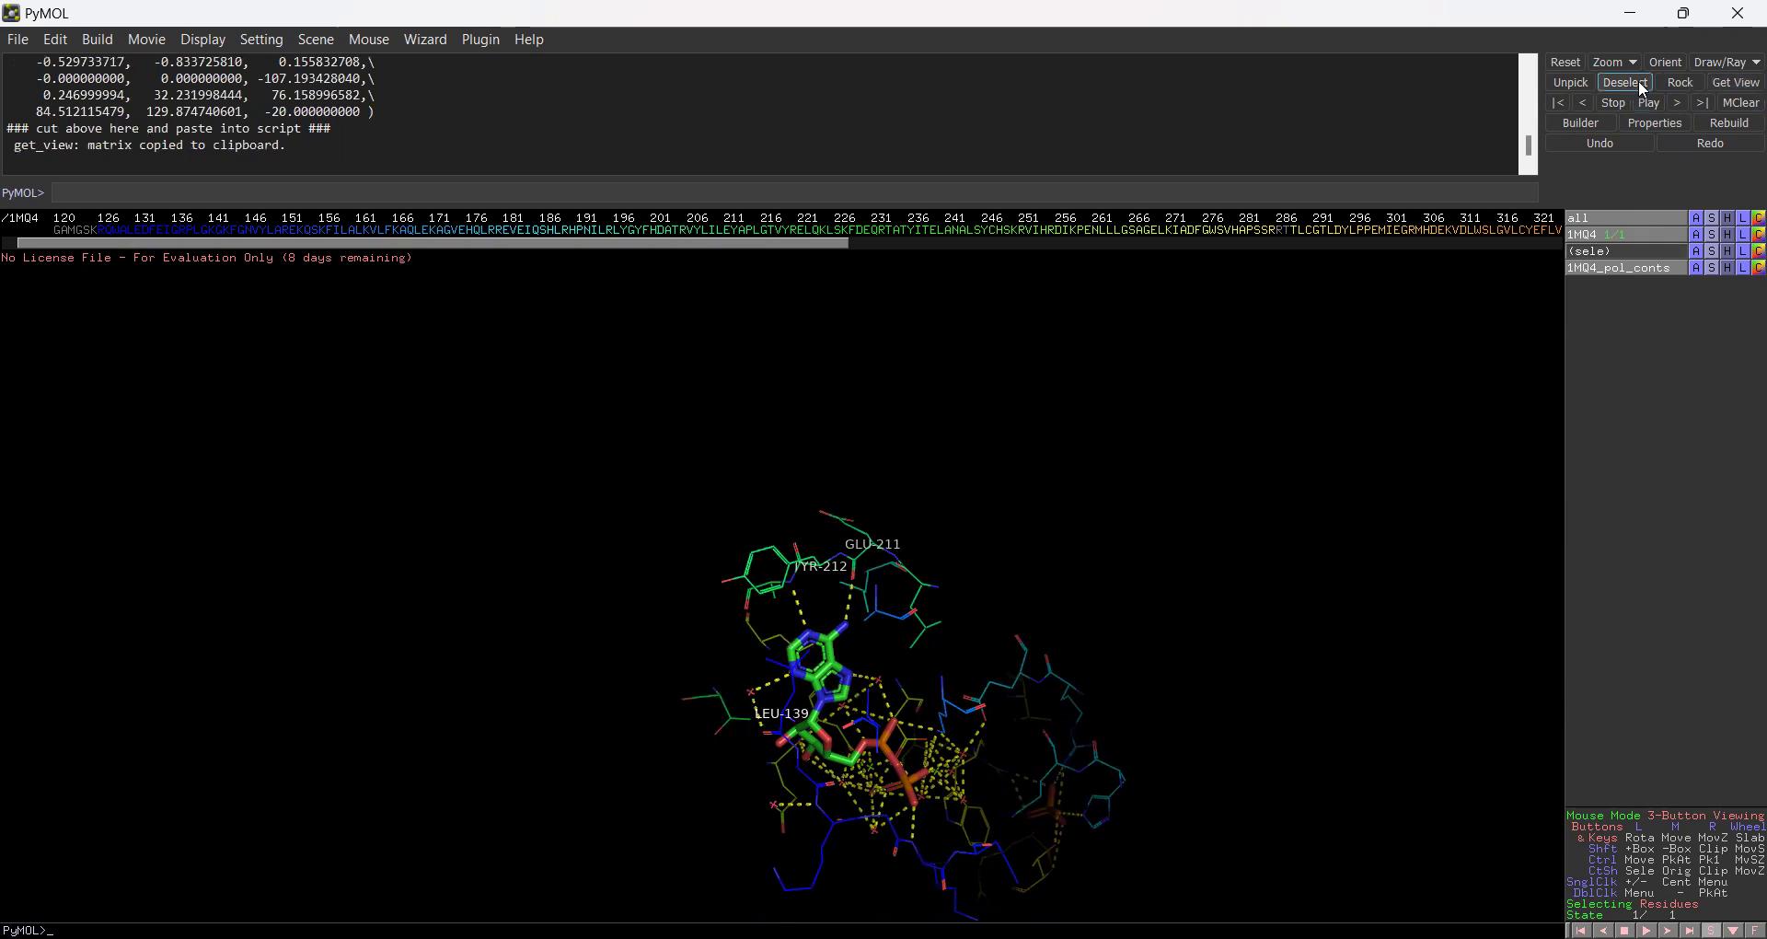
Step: Reset the view, turn the labelled binding pocket into sight, and select the ADP ligand
{"action": "left_click", "coordinate": [1566, 63]}
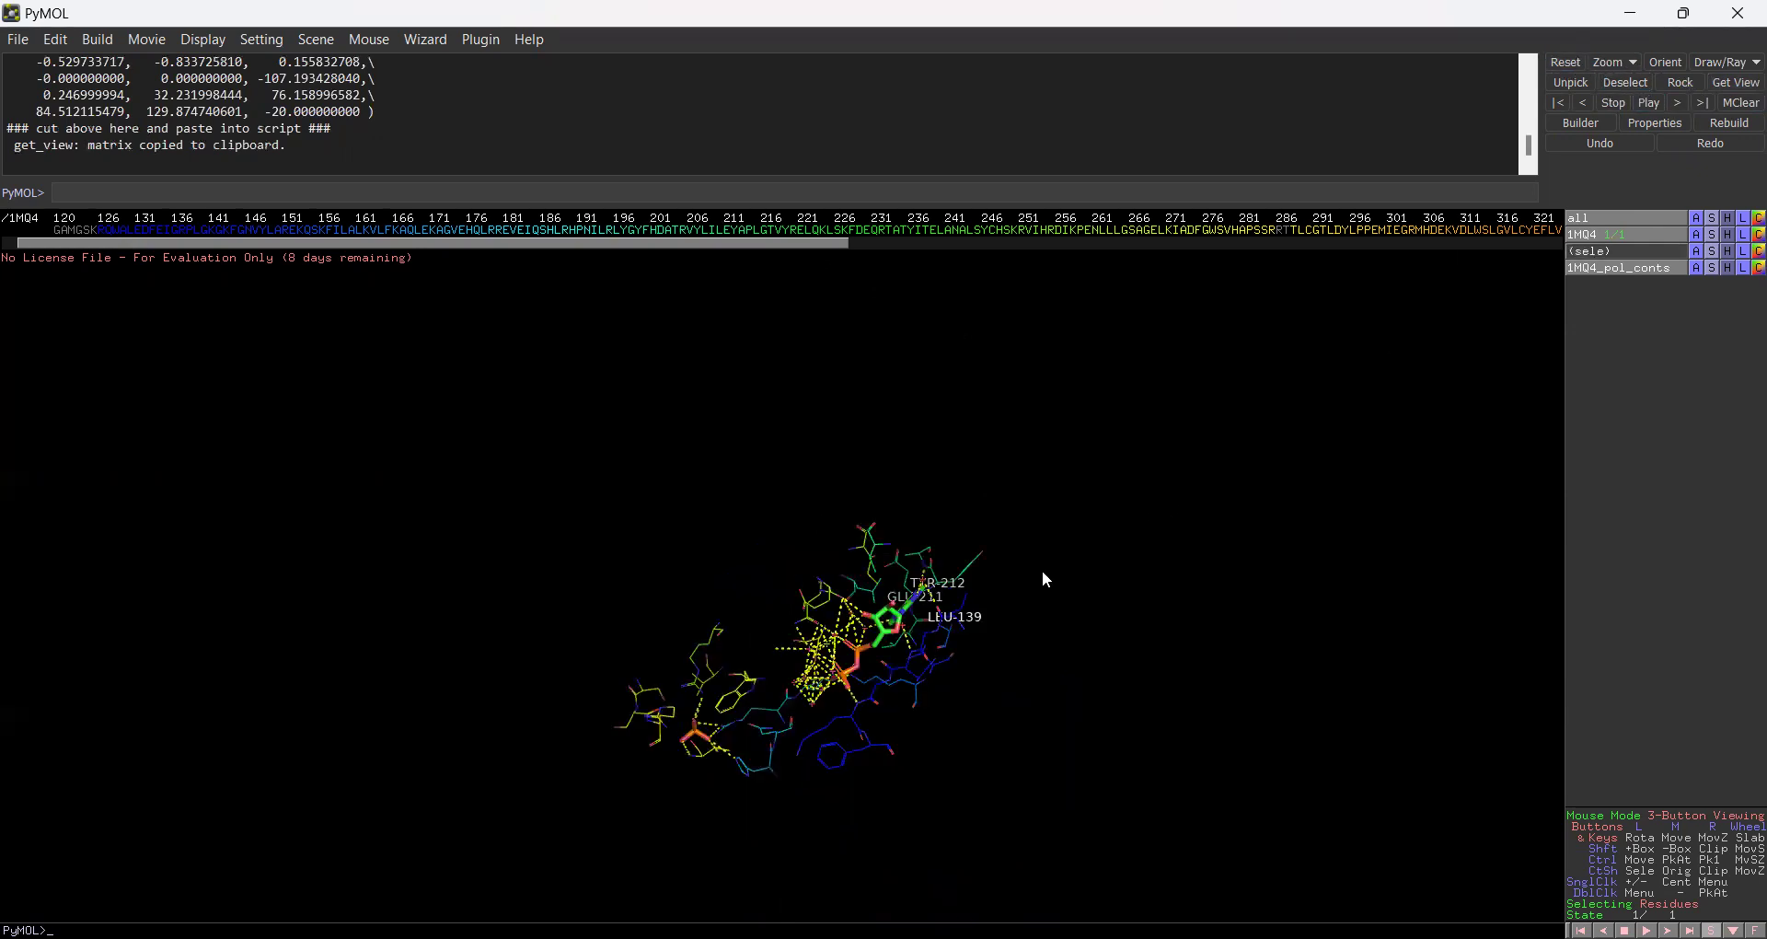
{"action": "left_click_drag", "start_coordinate": [1093, 600], "coordinate": [911, 546]}
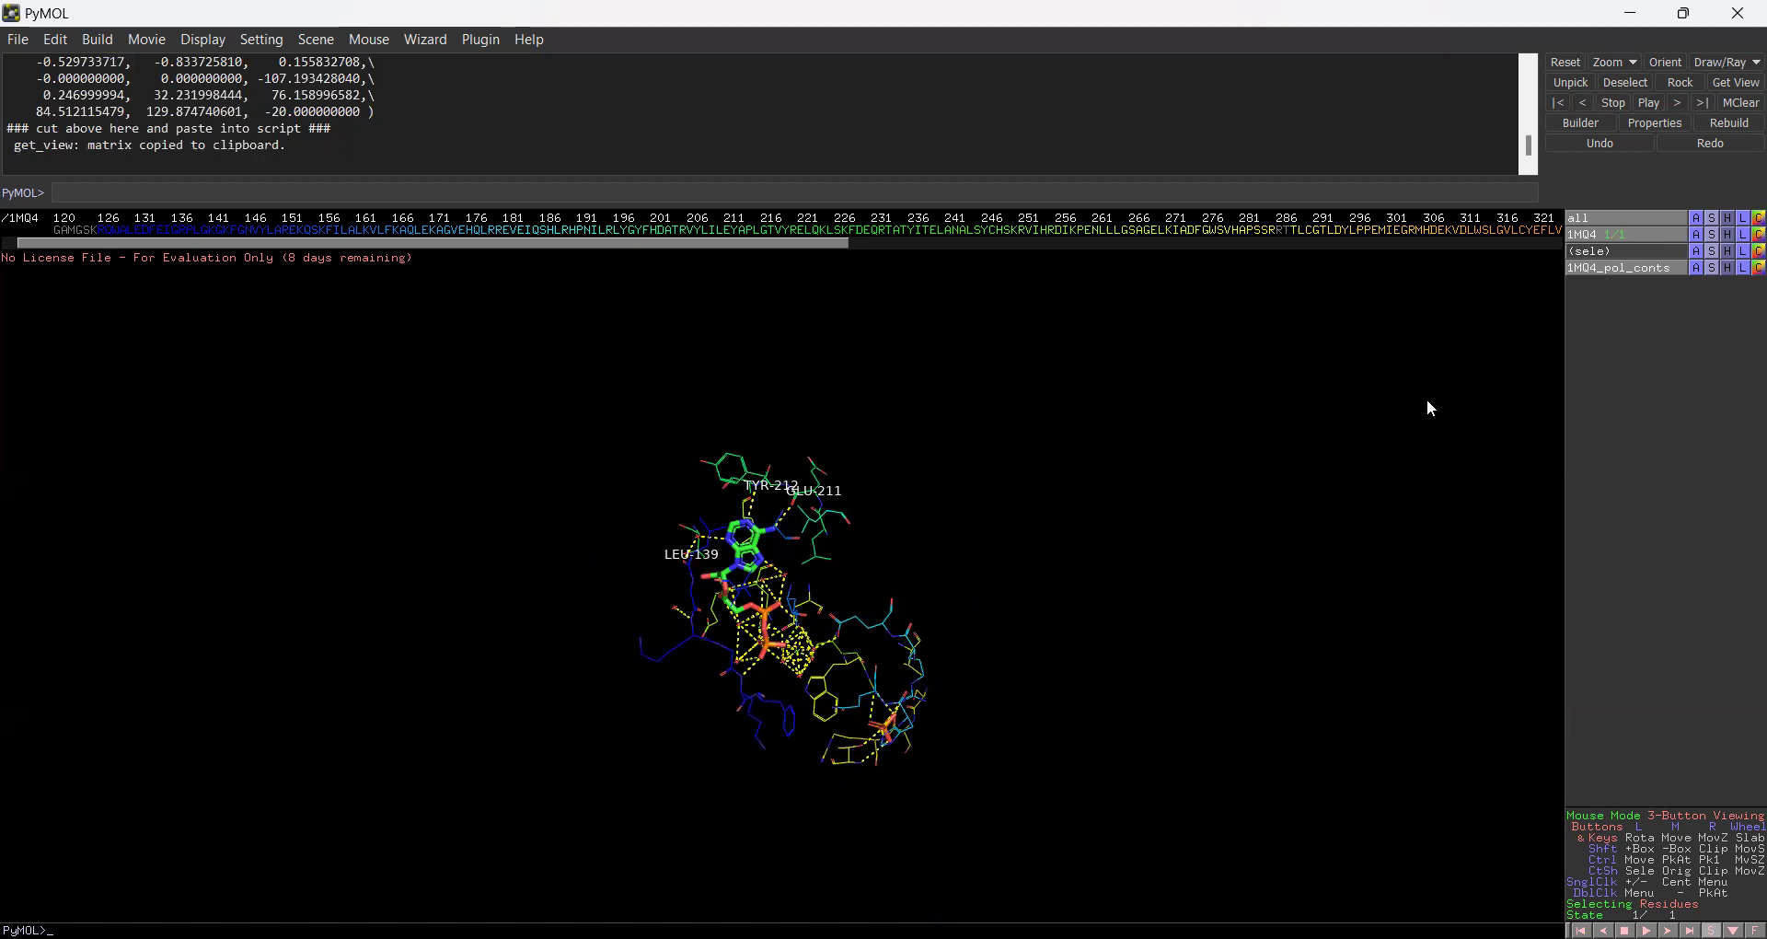
{"action": "left_click", "coordinate": [743, 559]}
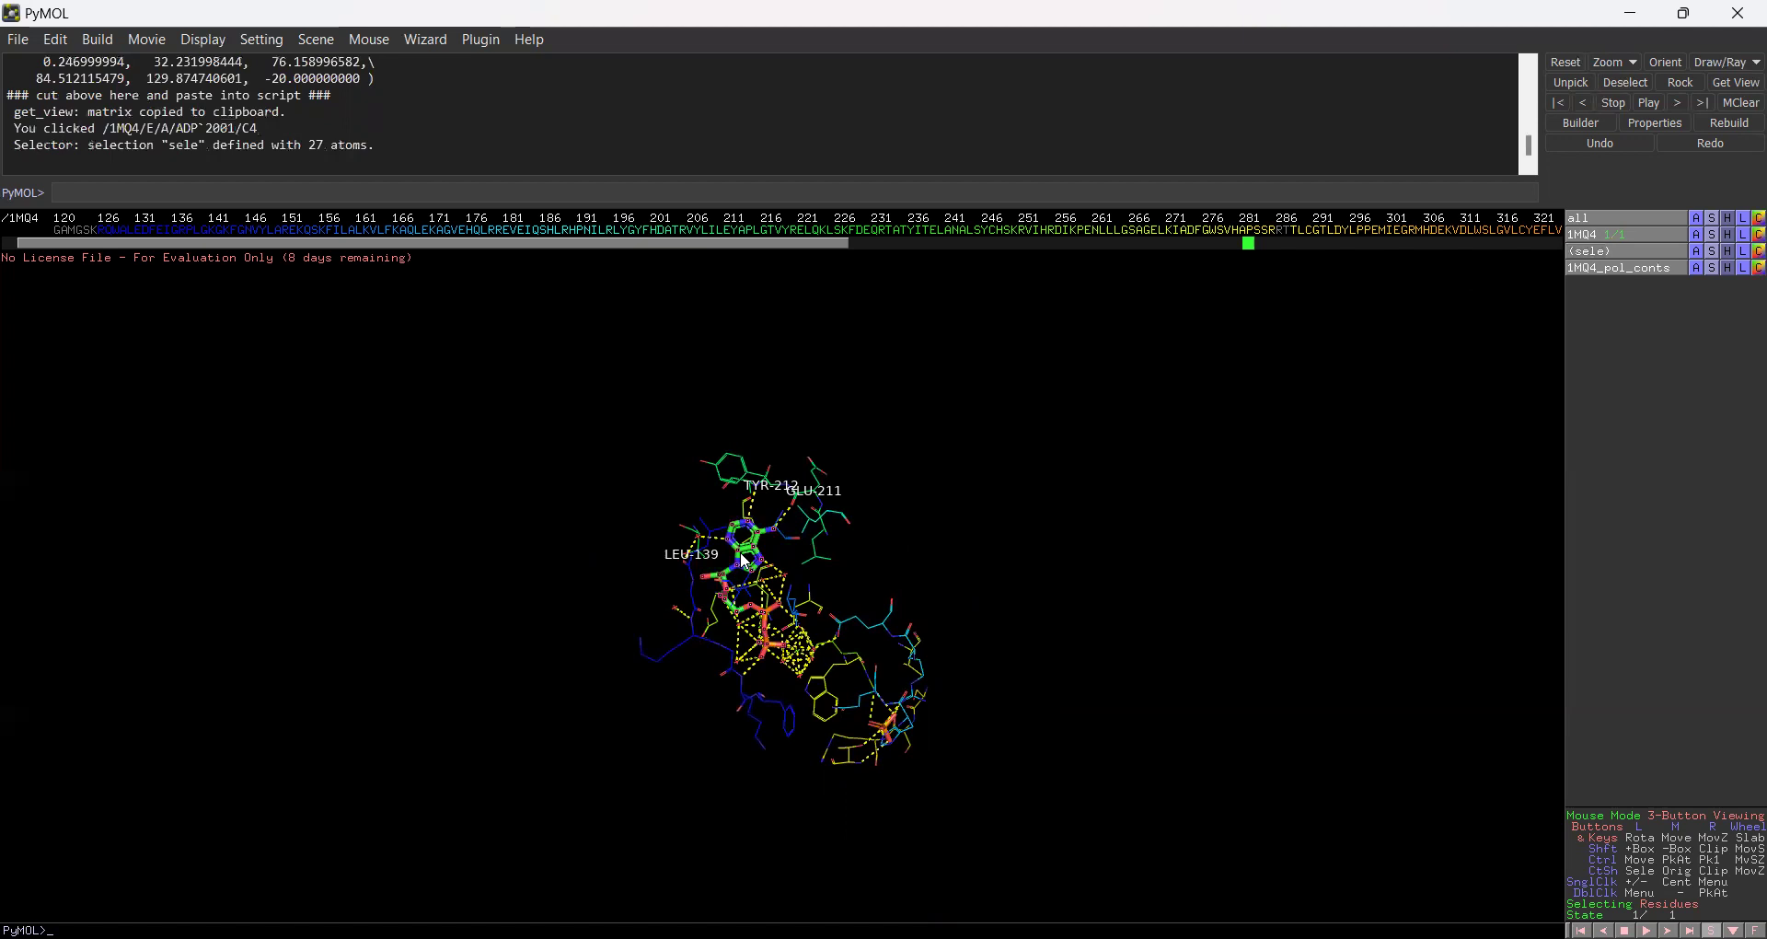
{"action": "left_click", "coordinate": [1759, 252]}
{"action": "mouse_move", "coordinate": [1723, 292]}
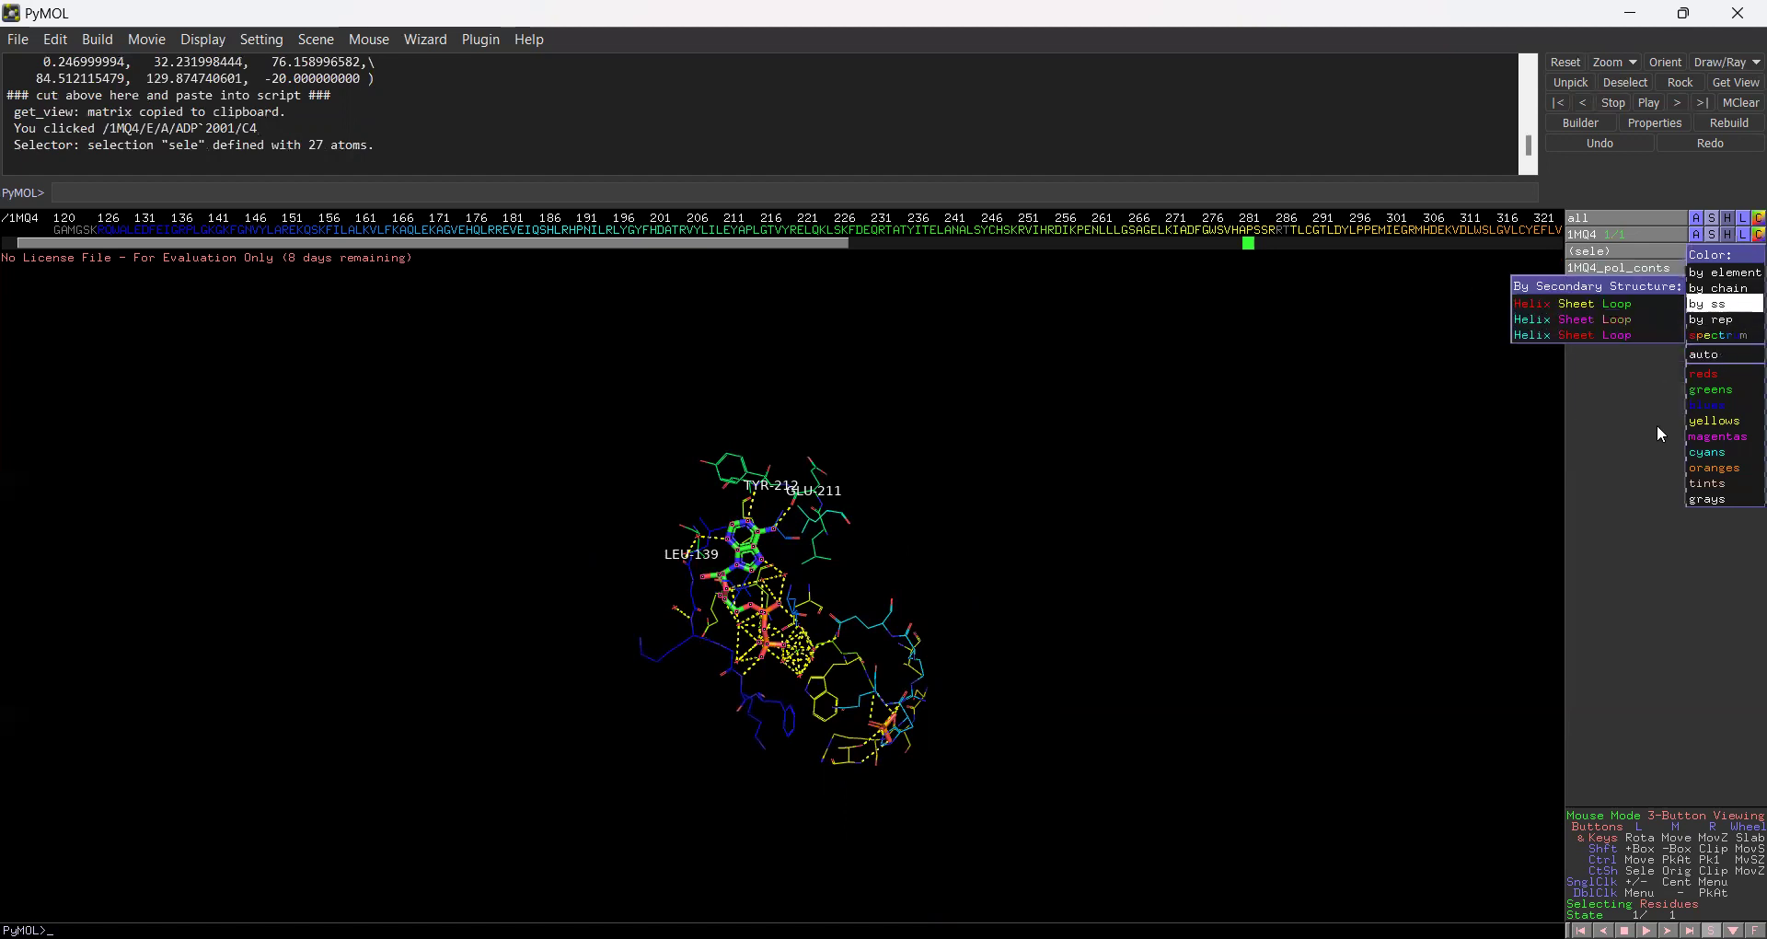
Step: Color the 1MQ4_pol_conts polar contacts green and clear the ADP selection
{"action": "left_click", "coordinate": [1758, 268]}
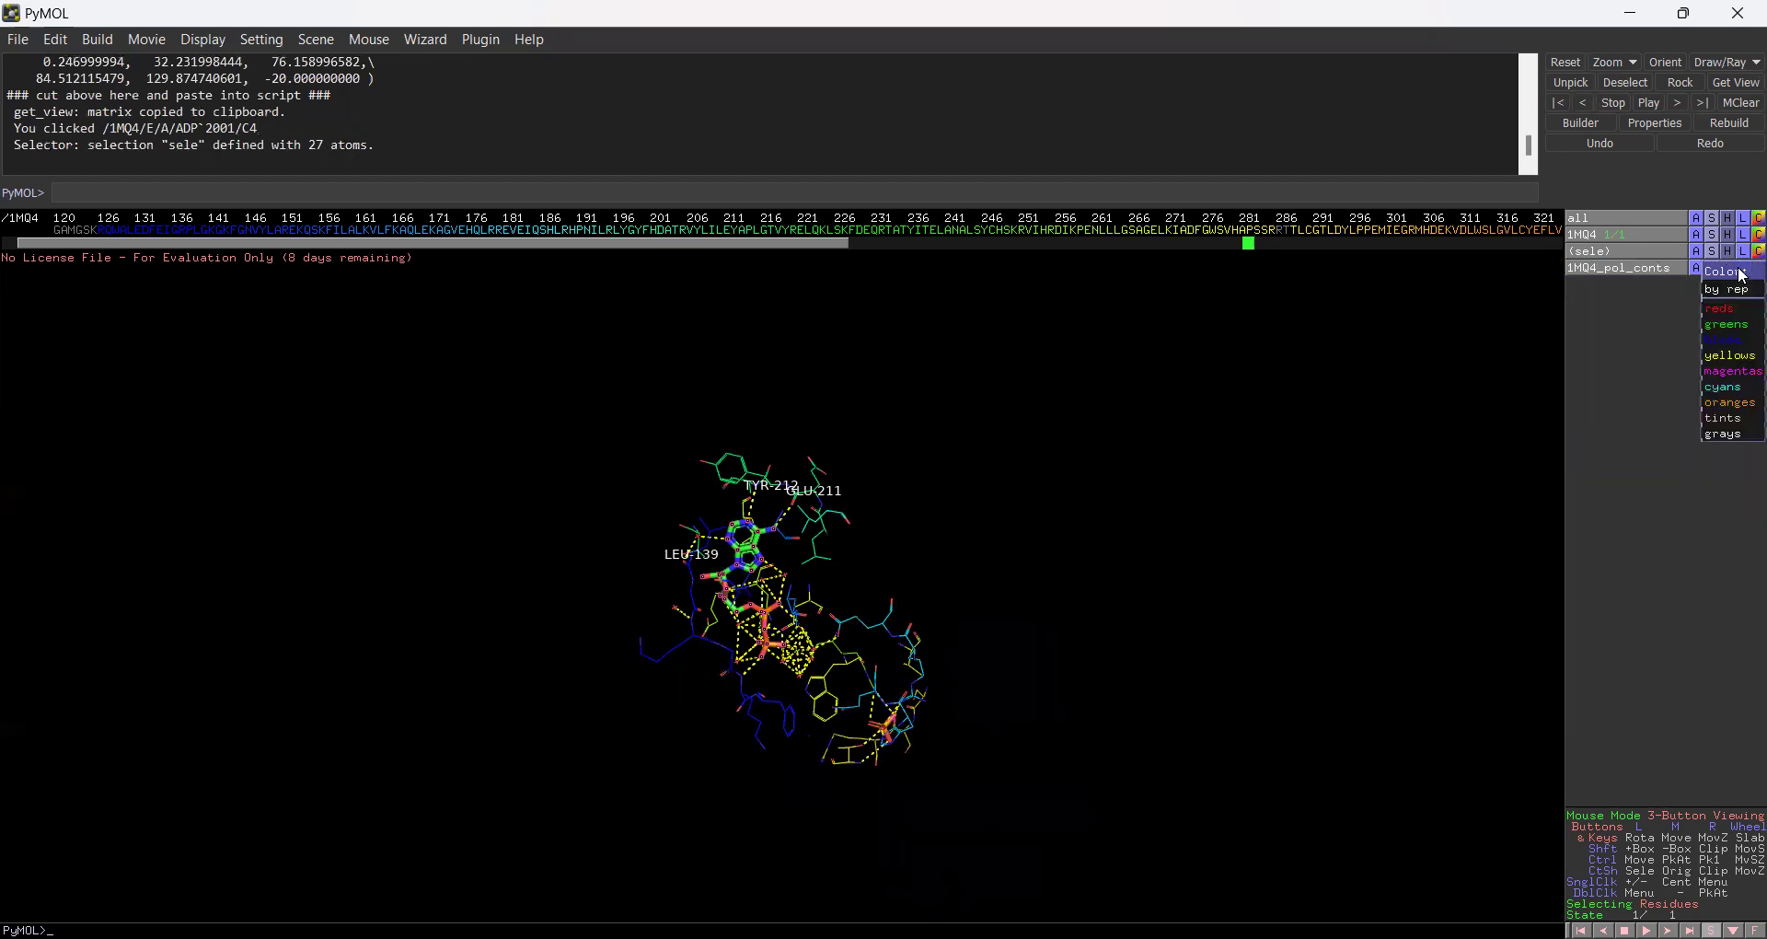
{"action": "mouse_move", "coordinate": [1742, 313]}
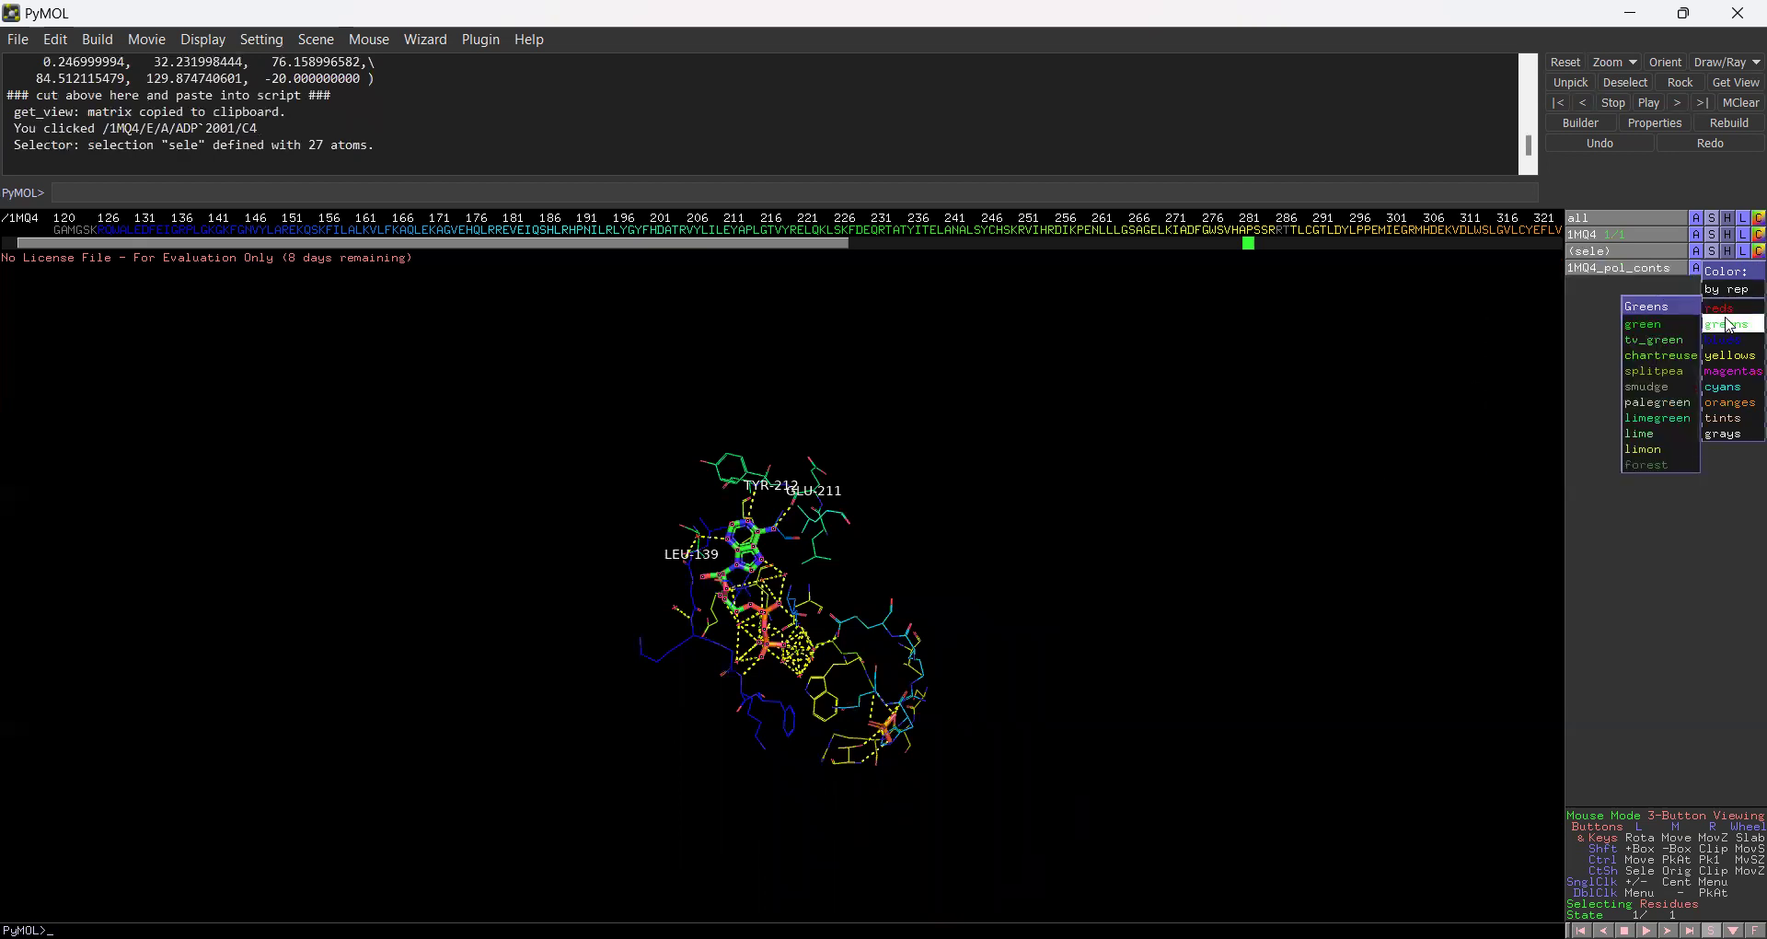
{"action": "left_click", "coordinate": [1651, 323]}
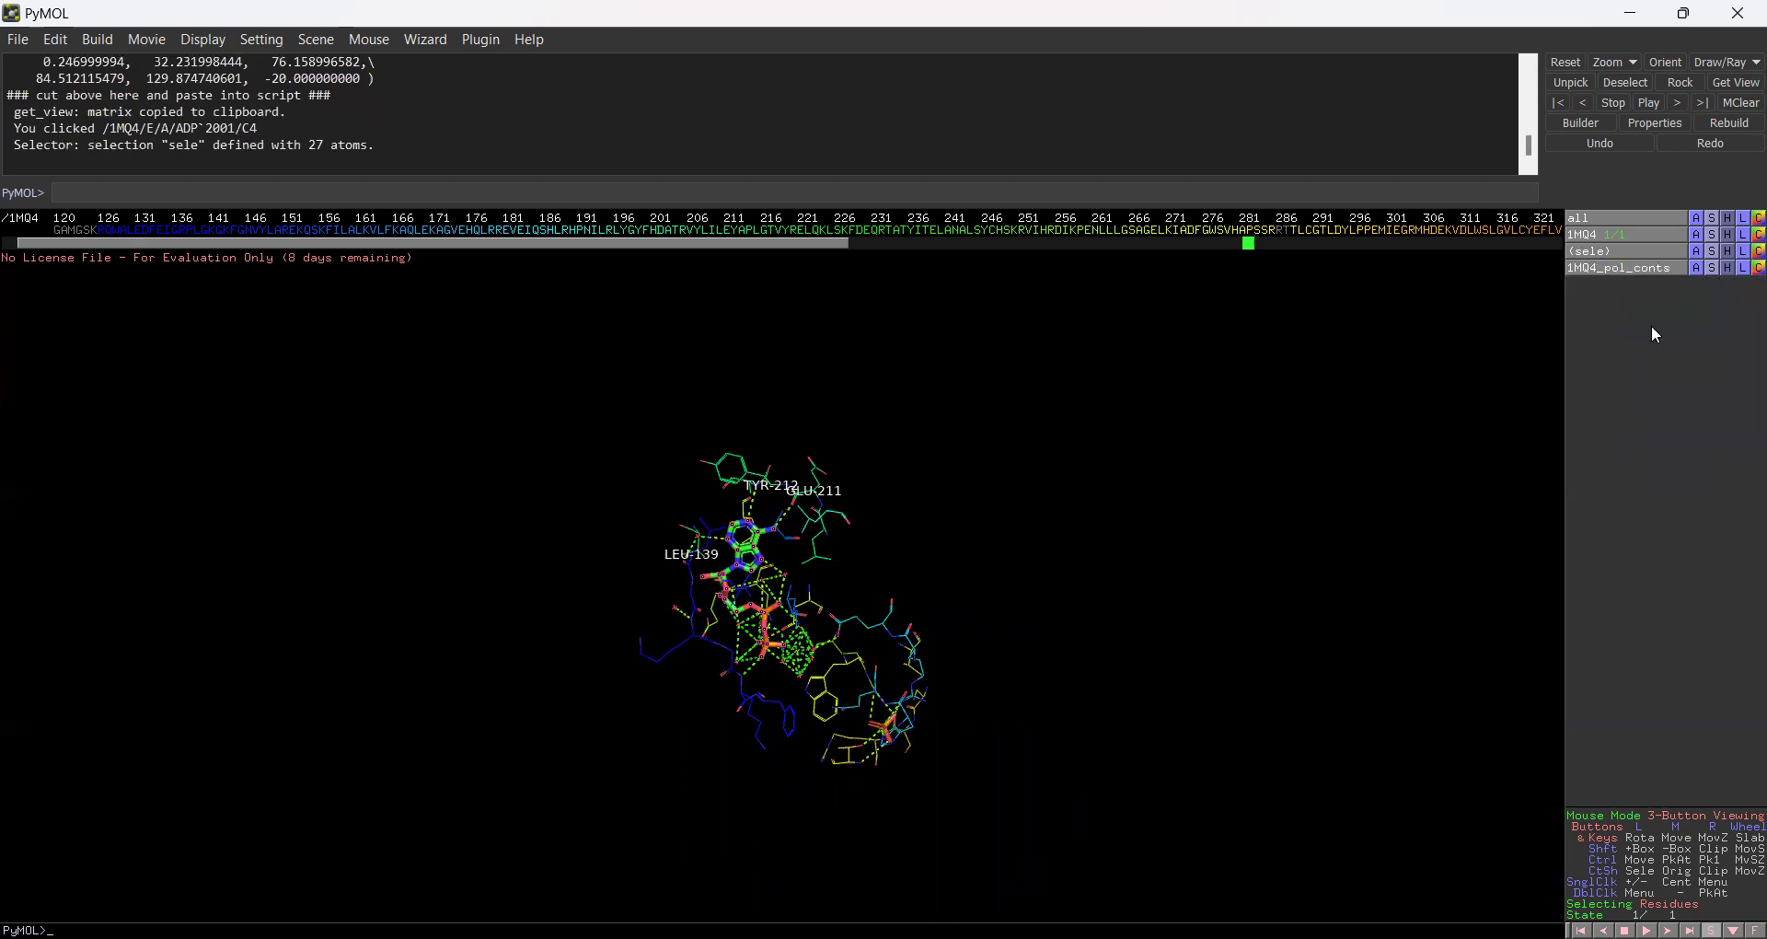
{"action": "left_click", "coordinate": [1211, 460]}
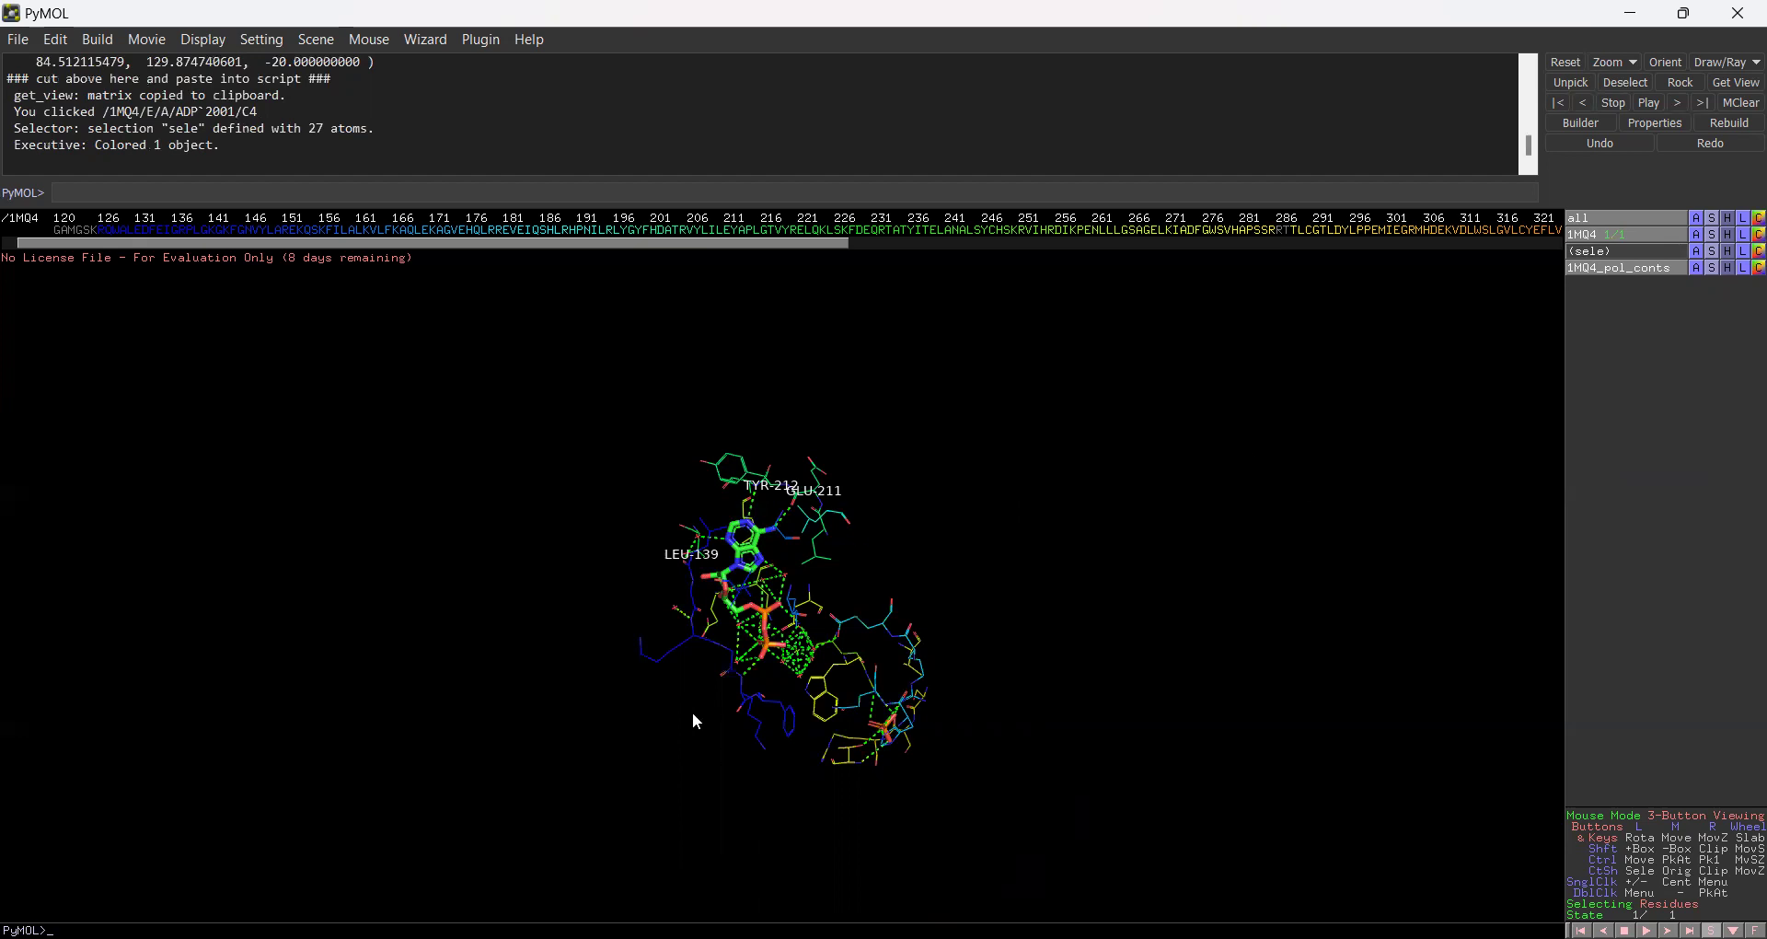
Step: Examine the representations that can be shown for the ADP selection and for the 1MQ4_pol_conts object
{"action": "left_click", "coordinate": [1712, 249]}
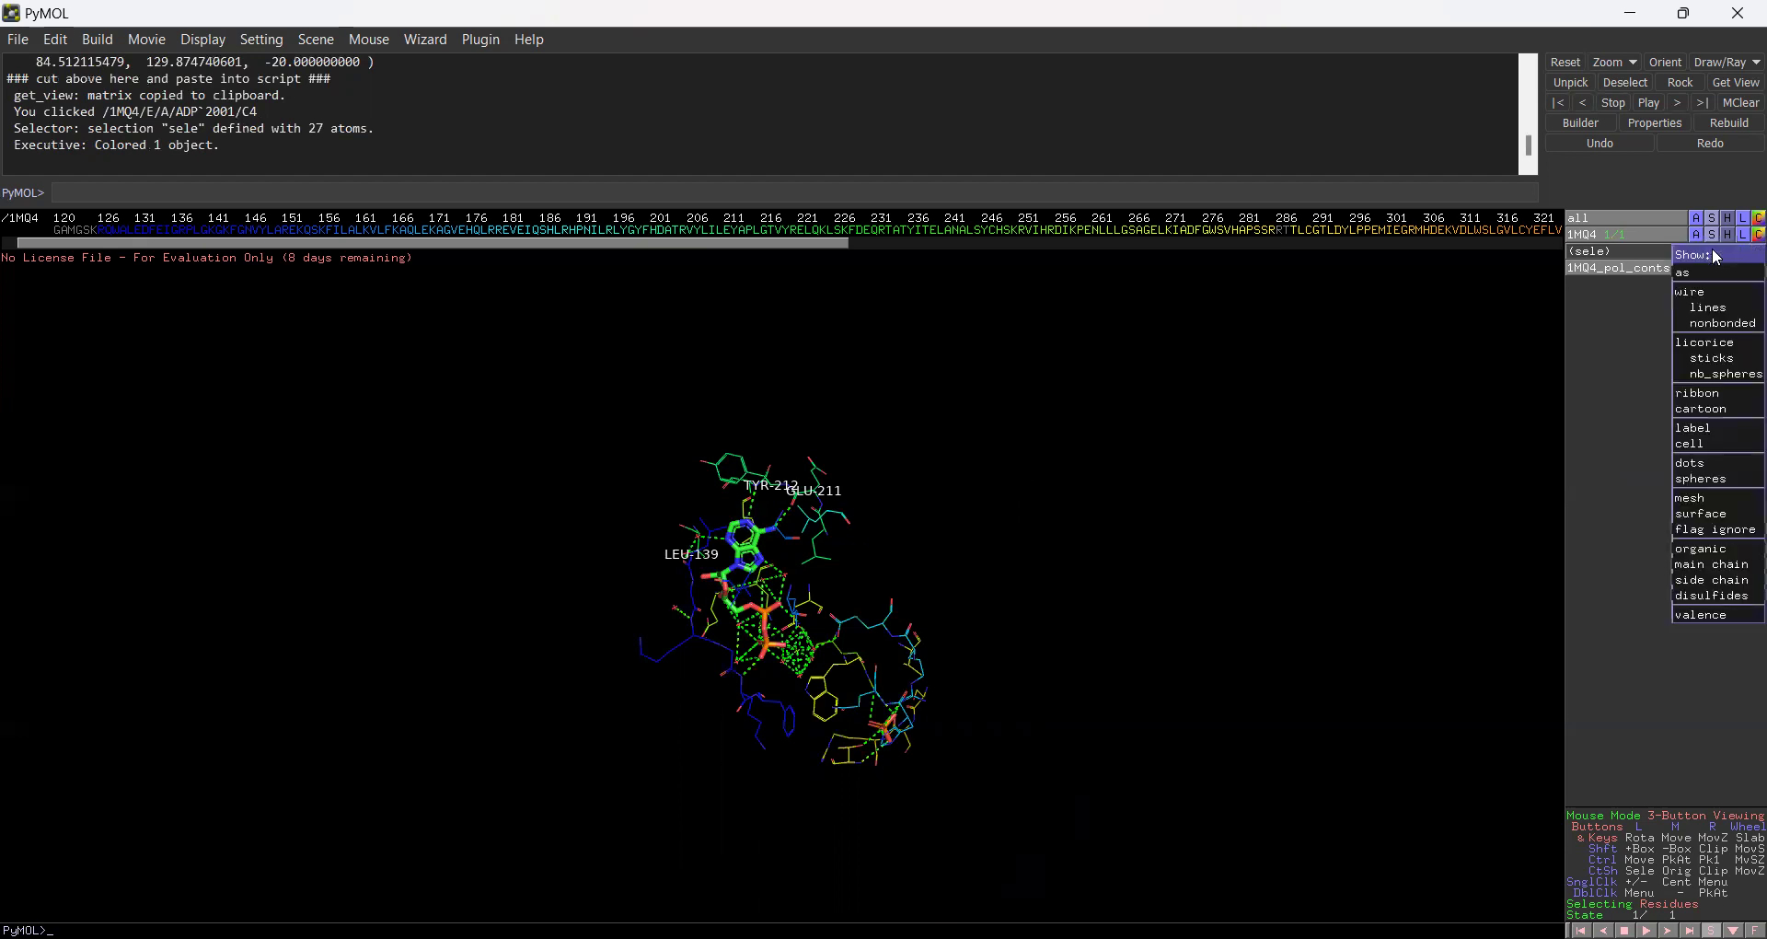
{"action": "left_click", "coordinate": [1713, 515]}
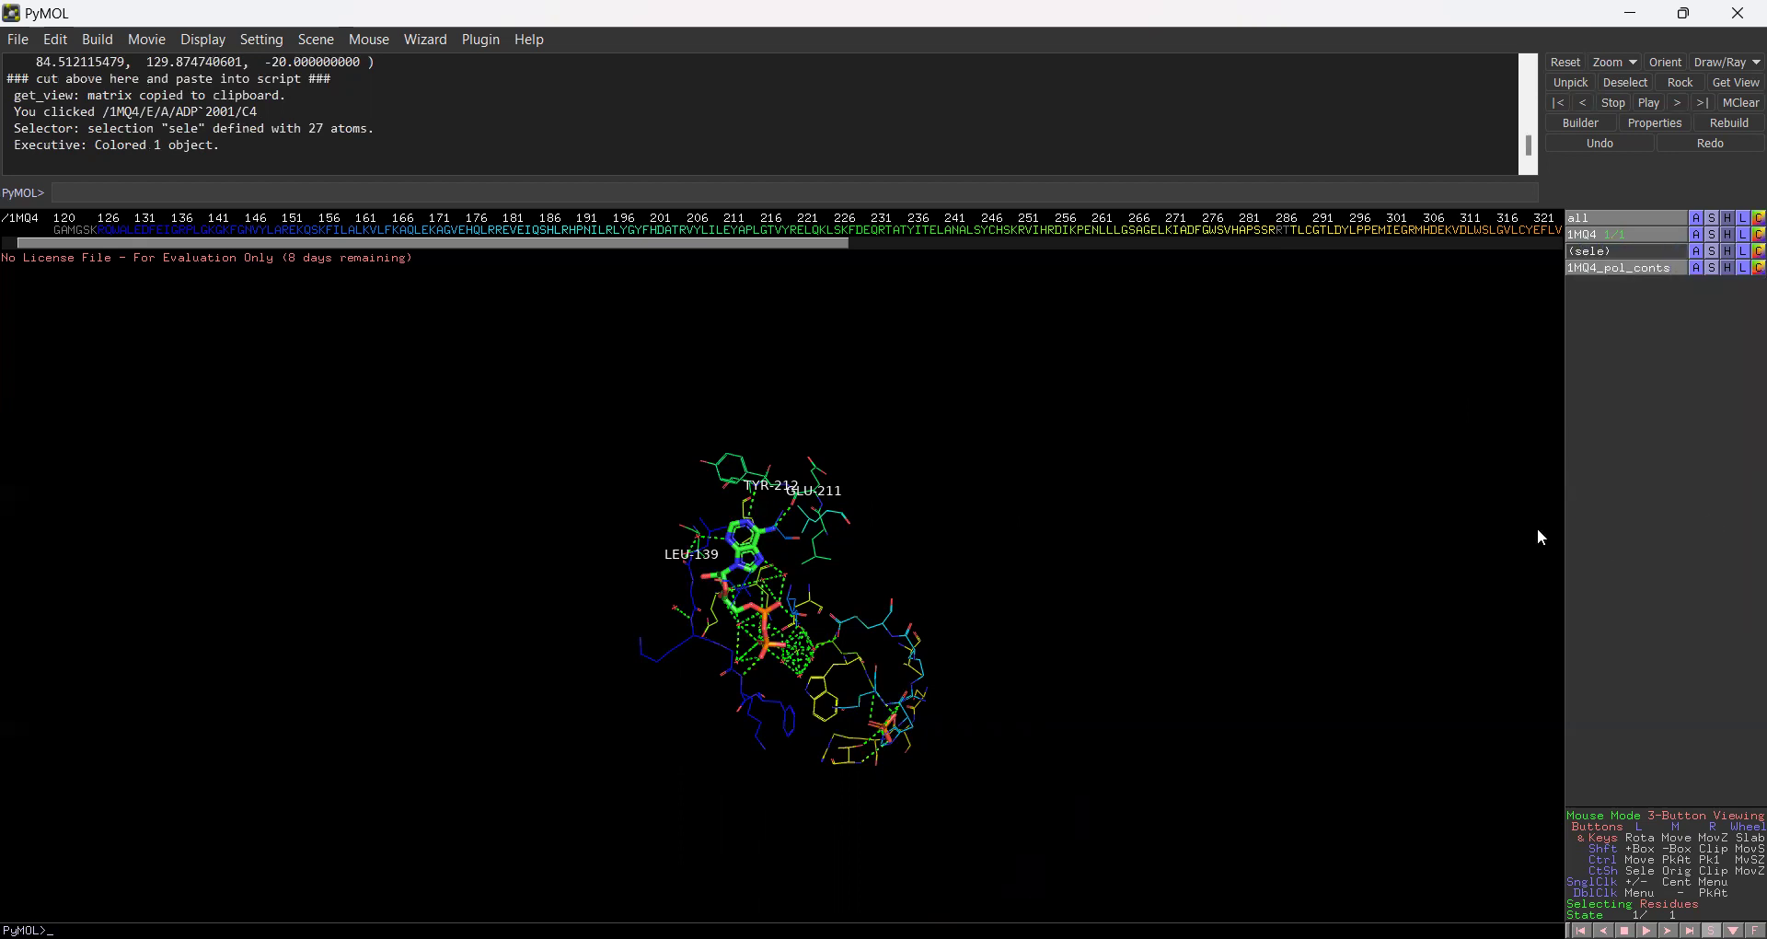
{"action": "left_click", "coordinate": [1711, 267]}
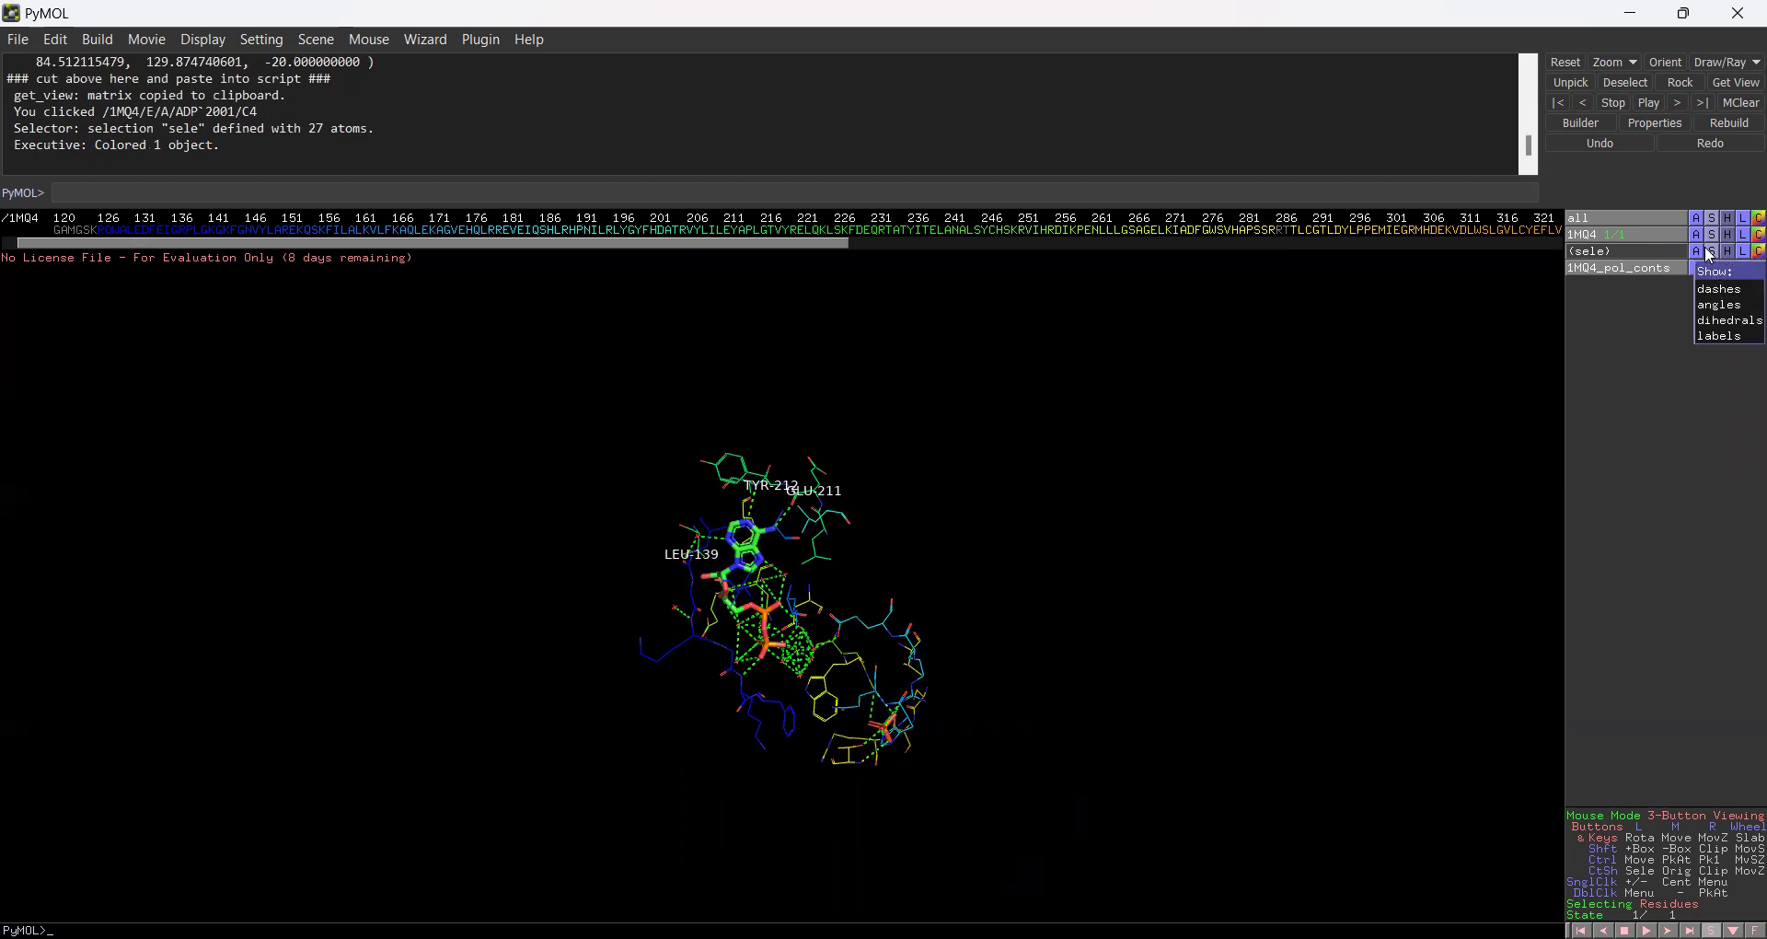
{"action": "left_click", "coordinate": [1713, 259]}
{"action": "left_click", "coordinate": [1712, 252]}
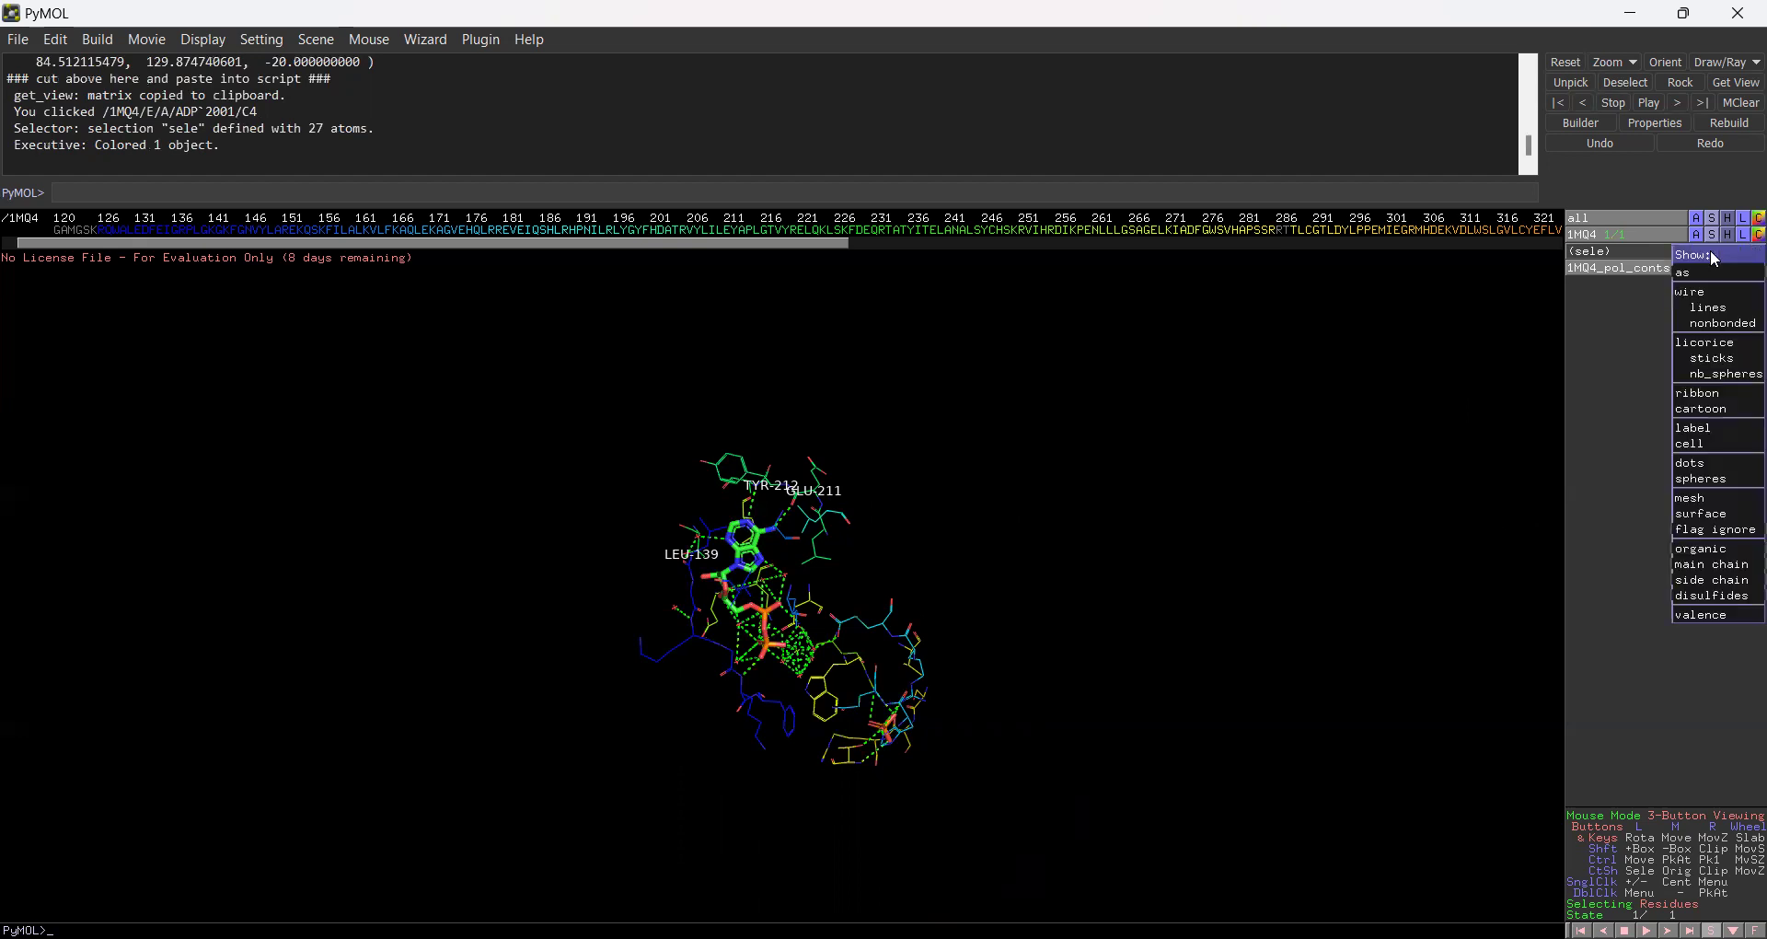
{"action": "left_click", "coordinate": [1698, 480]}
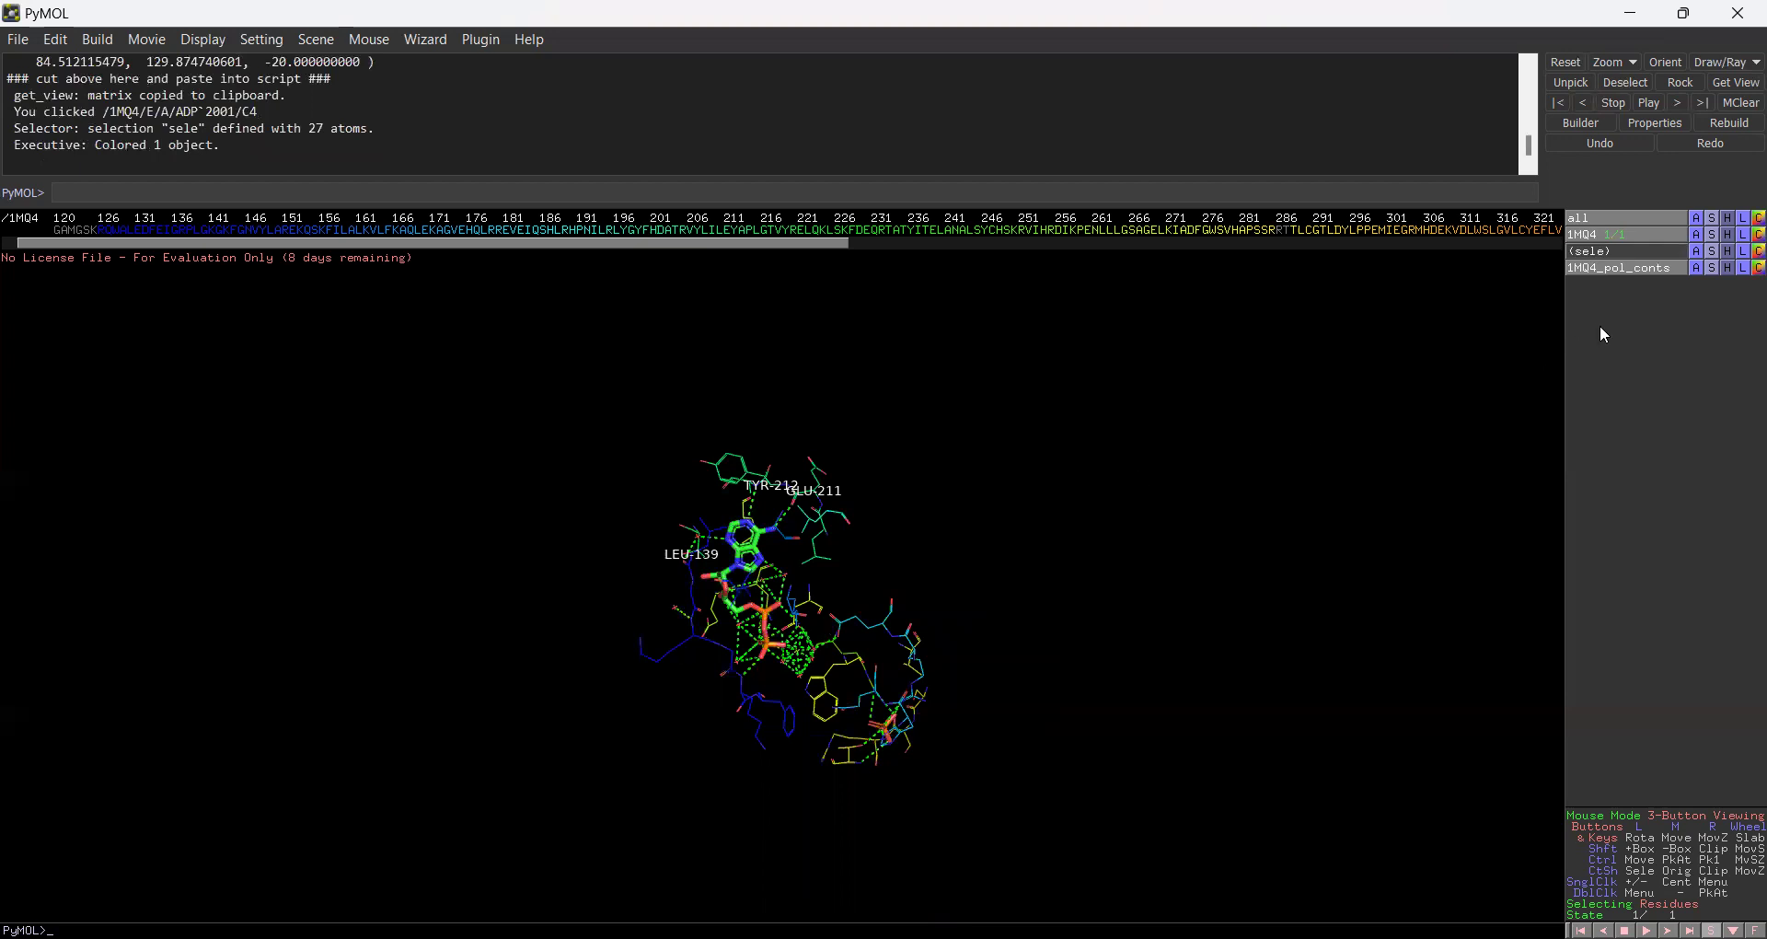
{"action": "left_click", "coordinate": [1712, 269]}
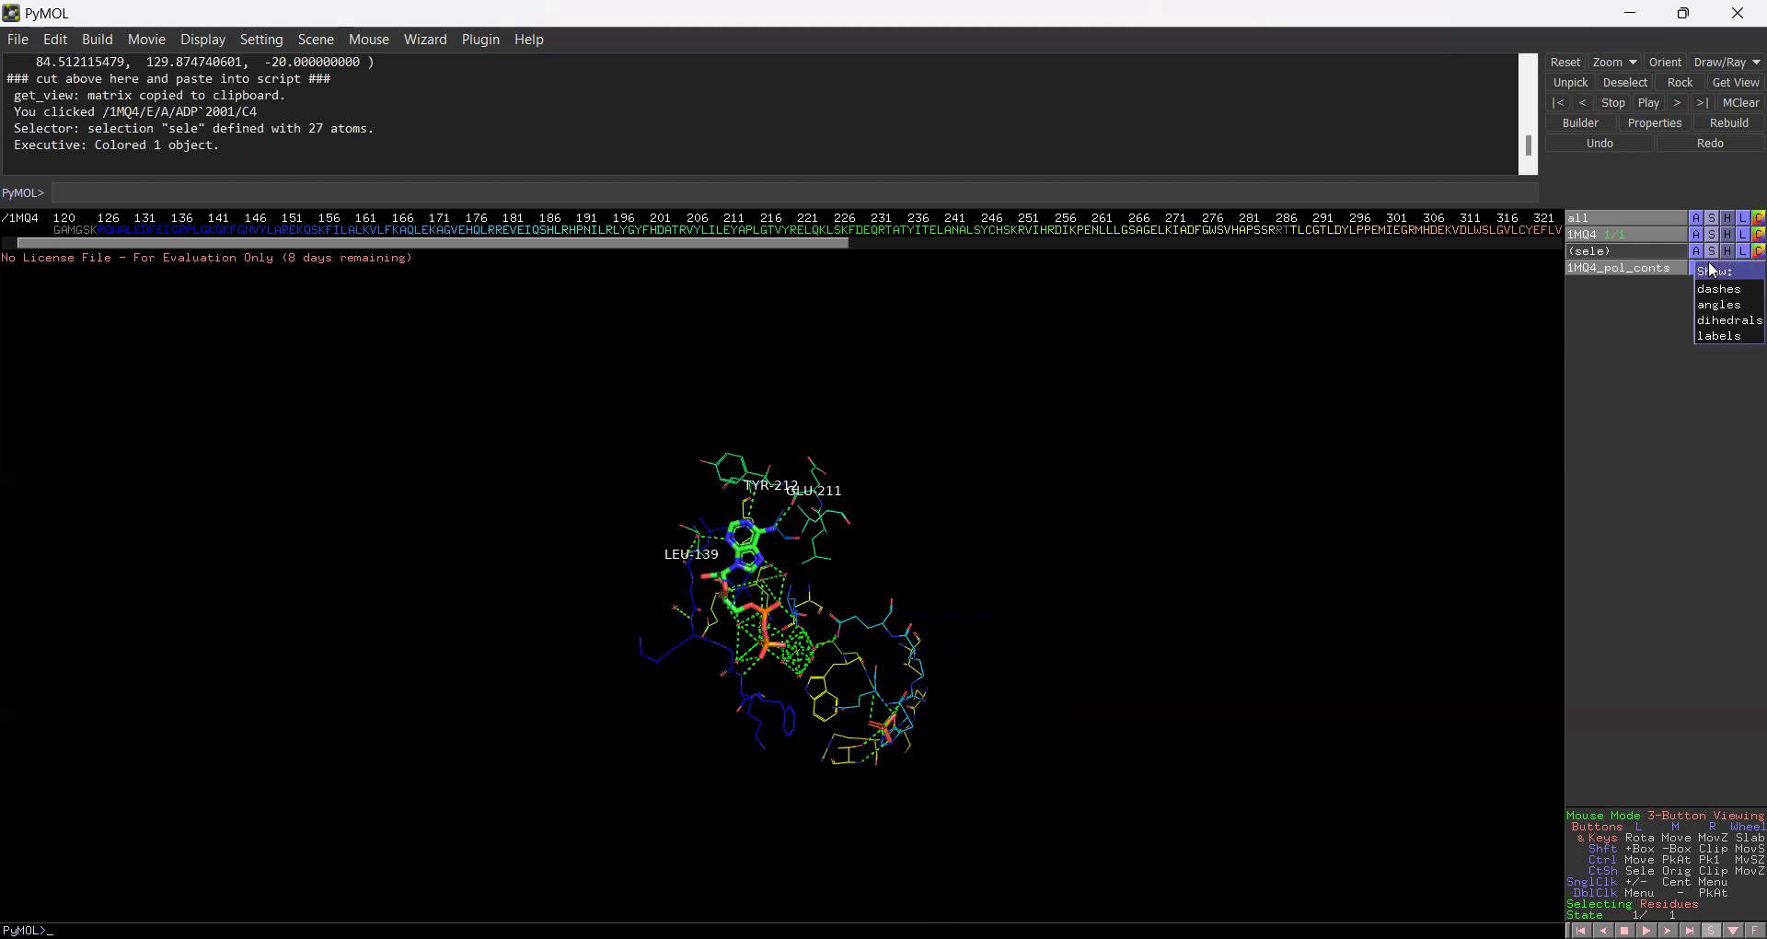